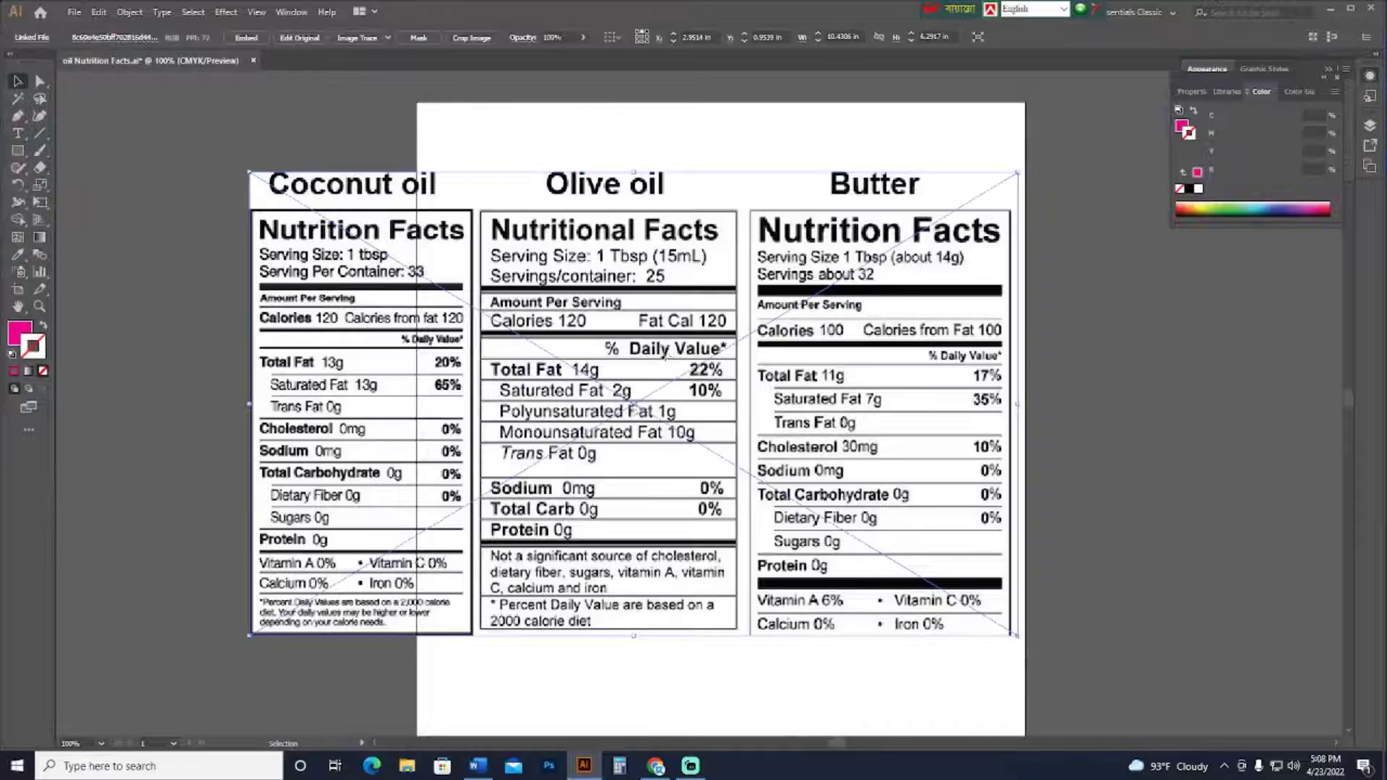
Embed the linked nutrition facts image in the document and deselect it
{"action": "left_click", "coordinate": [249, 38]}
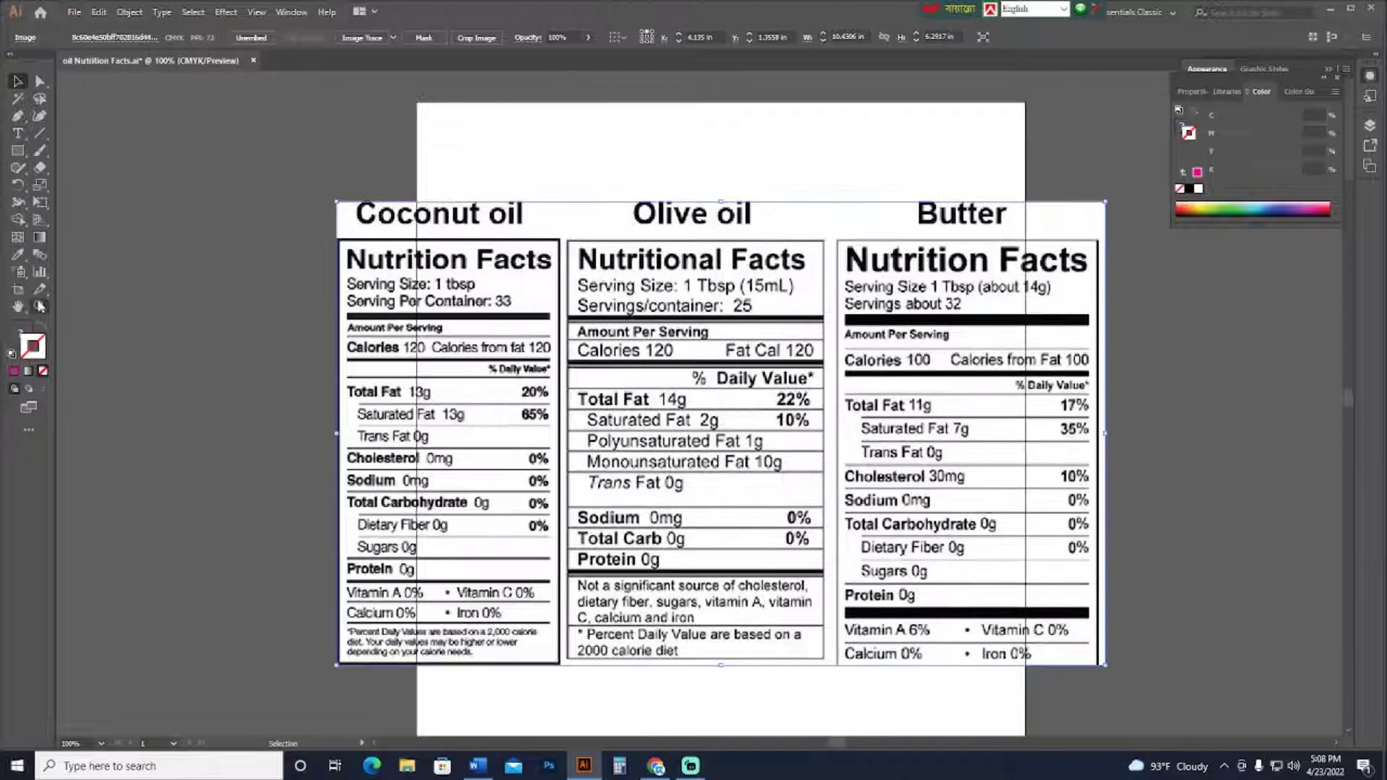
{"action": "left_click", "coordinate": [489, 333]}
{"action": "left_click_drag", "start_coordinate": [661, 374], "coordinate": [432, 250]}
{"action": "key", "text": "ctrl+minus"}
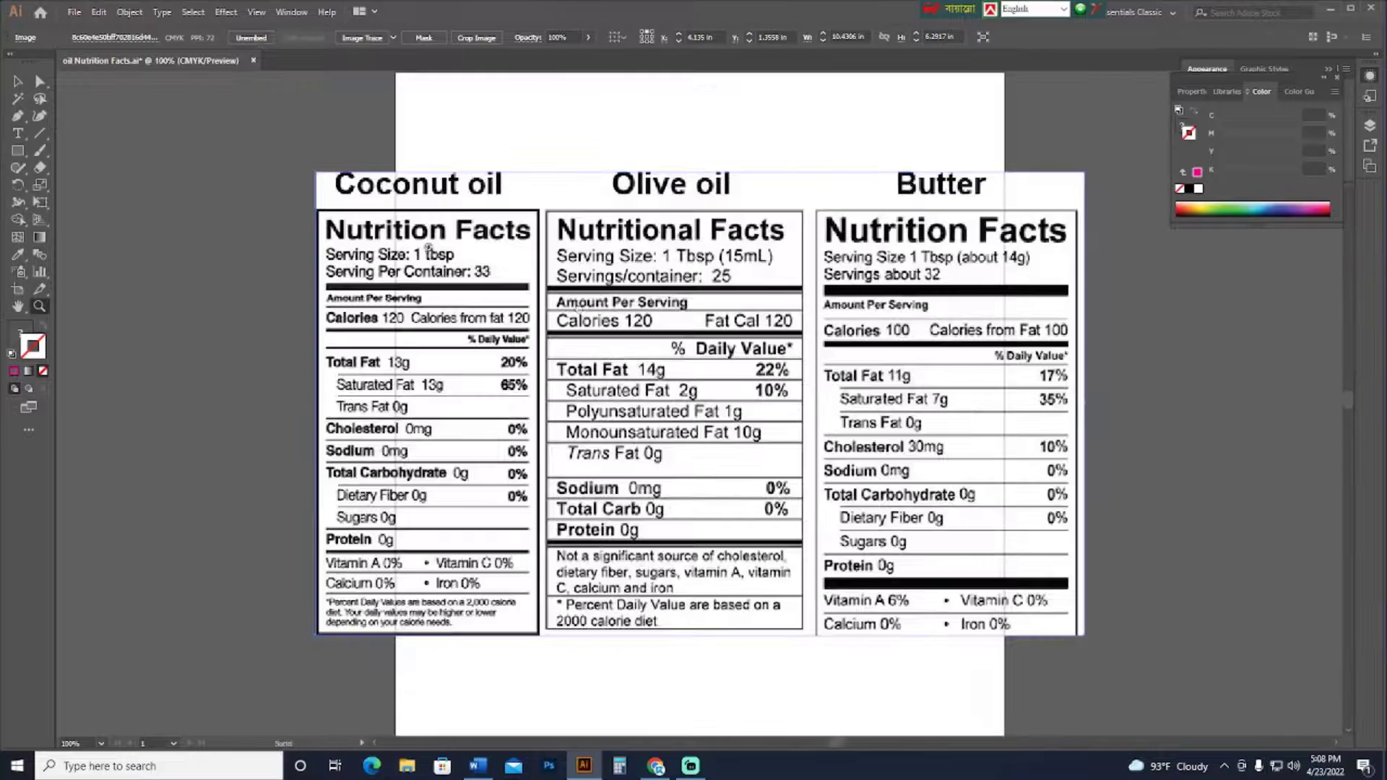
{"action": "left_click_drag", "start_coordinate": [127, 138], "coordinate": [133, 157]}
{"action": "key", "text": "v"}
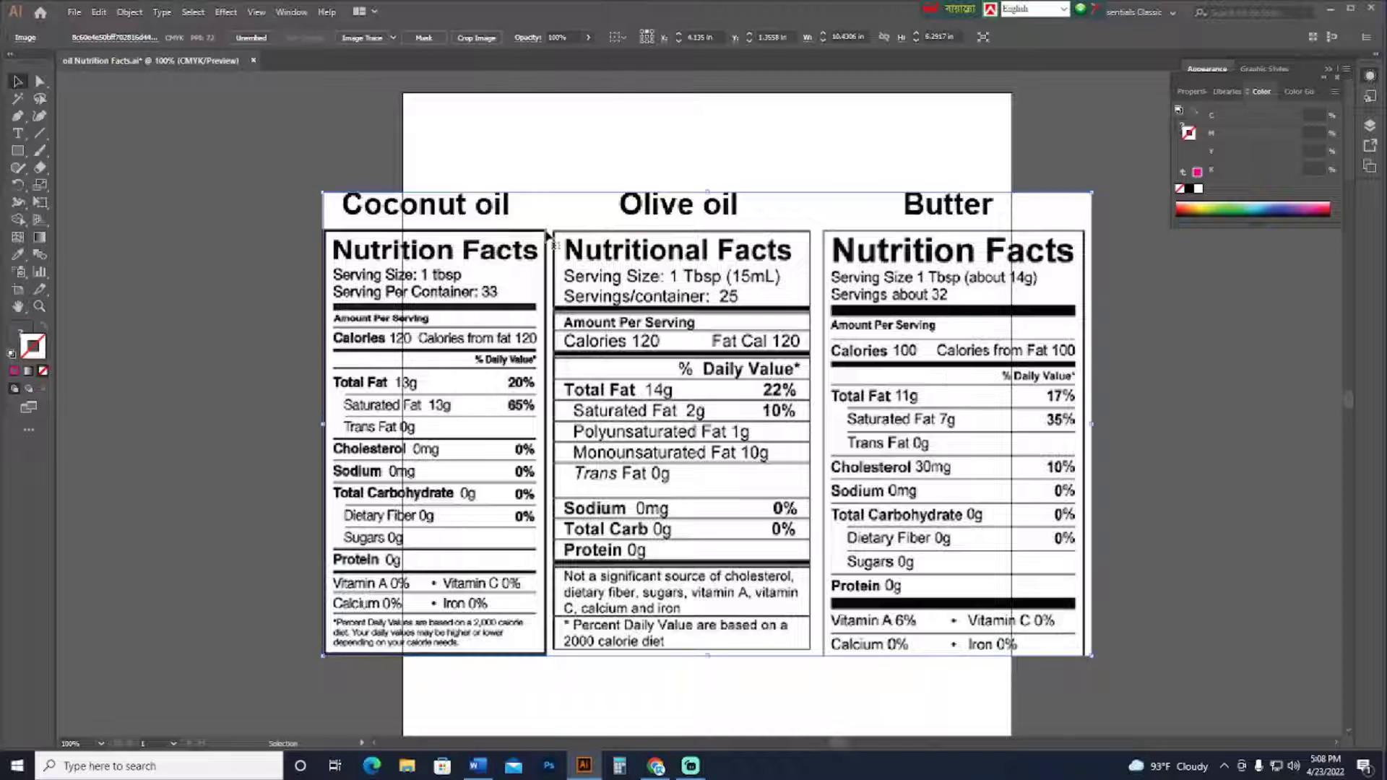
{"action": "left_click", "coordinate": [296, 246]}
Trace the Coconut oil panel's border with a rectangle about 3.02 × 5.78 in, with a magenta stroke and no fill
{"action": "key", "text": "ctrl+plus"}
{"action": "left_click_drag", "start_coordinate": [321, 247], "coordinate": [558, 338]}
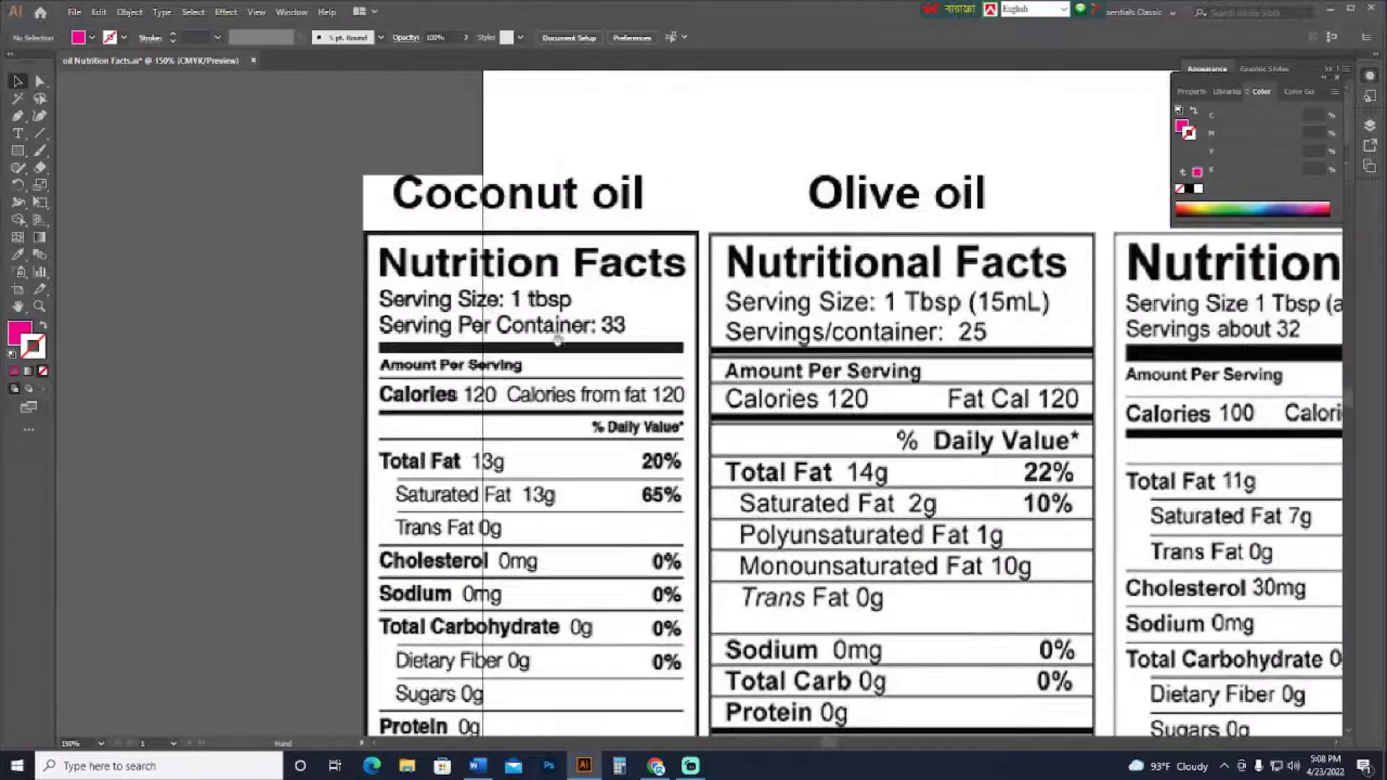
{"action": "left_click_drag", "start_coordinate": [205, 249], "coordinate": [206, 197]}
{"action": "left_click", "coordinate": [18, 150]}
{"action": "key", "text": "ctrl+minus"}
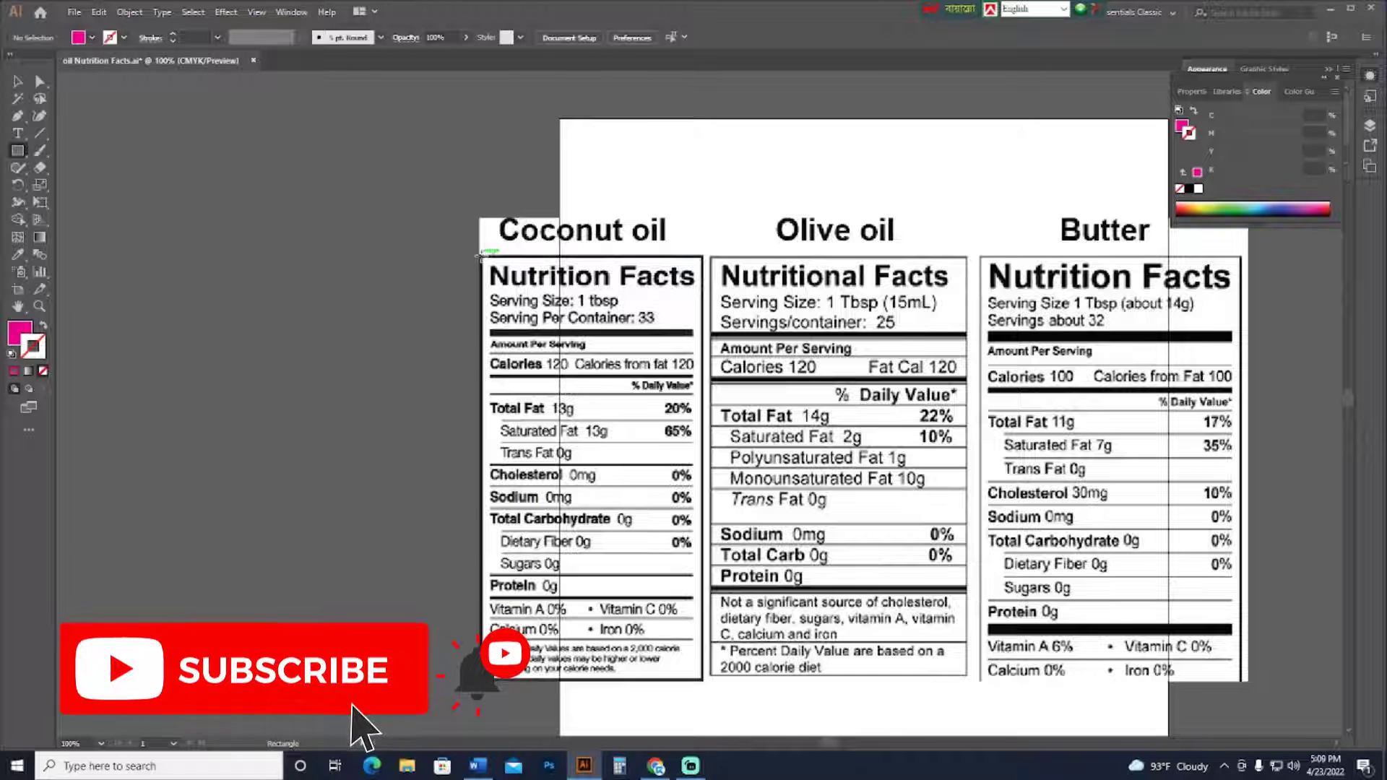
{"action": "mouse_move", "coordinate": [482, 254]}
{"action": "left_mouse_down"}
{"action": "mouse_move", "coordinate": [694, 629]}
{"action": "mouse_move", "coordinate": [702, 681]}
{"action": "left_mouse_up"}
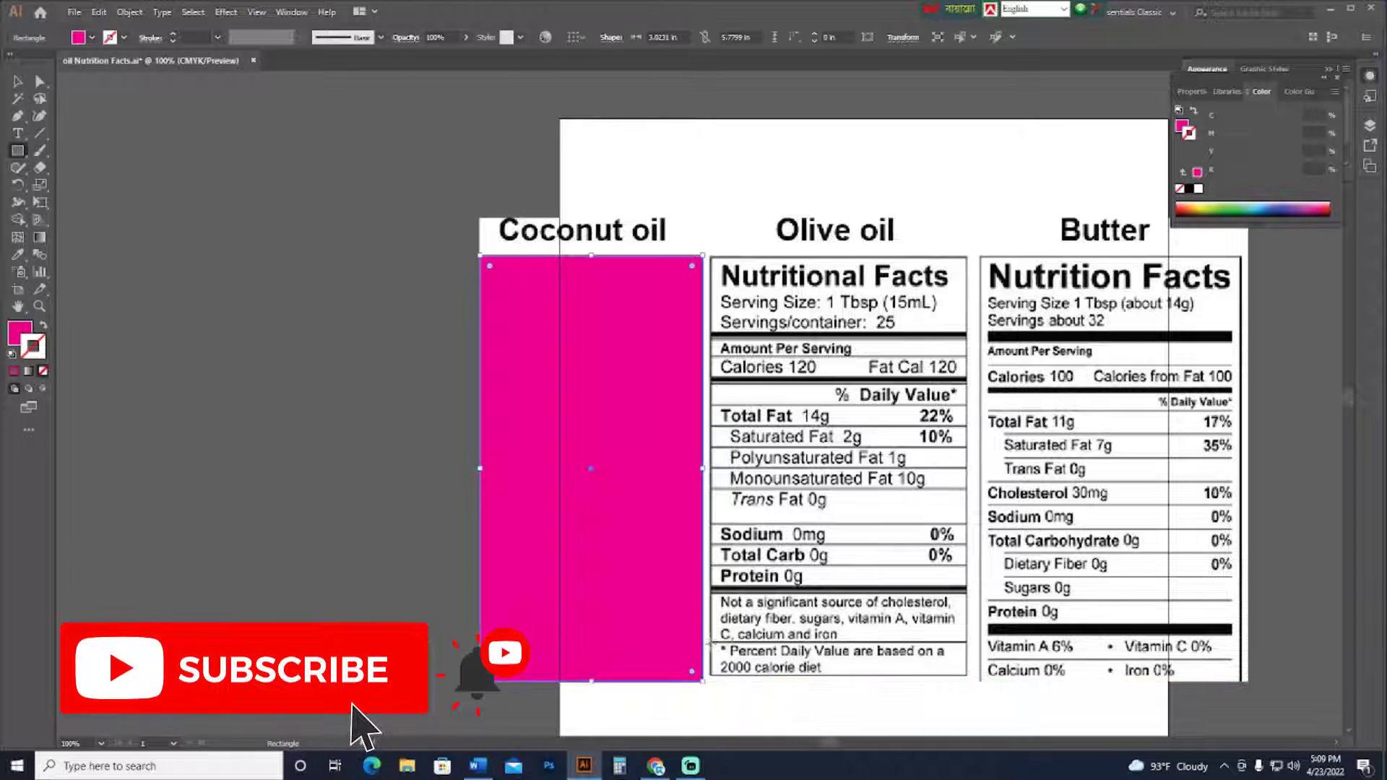
{"action": "key", "text": "v"}
{"action": "left_click", "coordinate": [43, 326]}
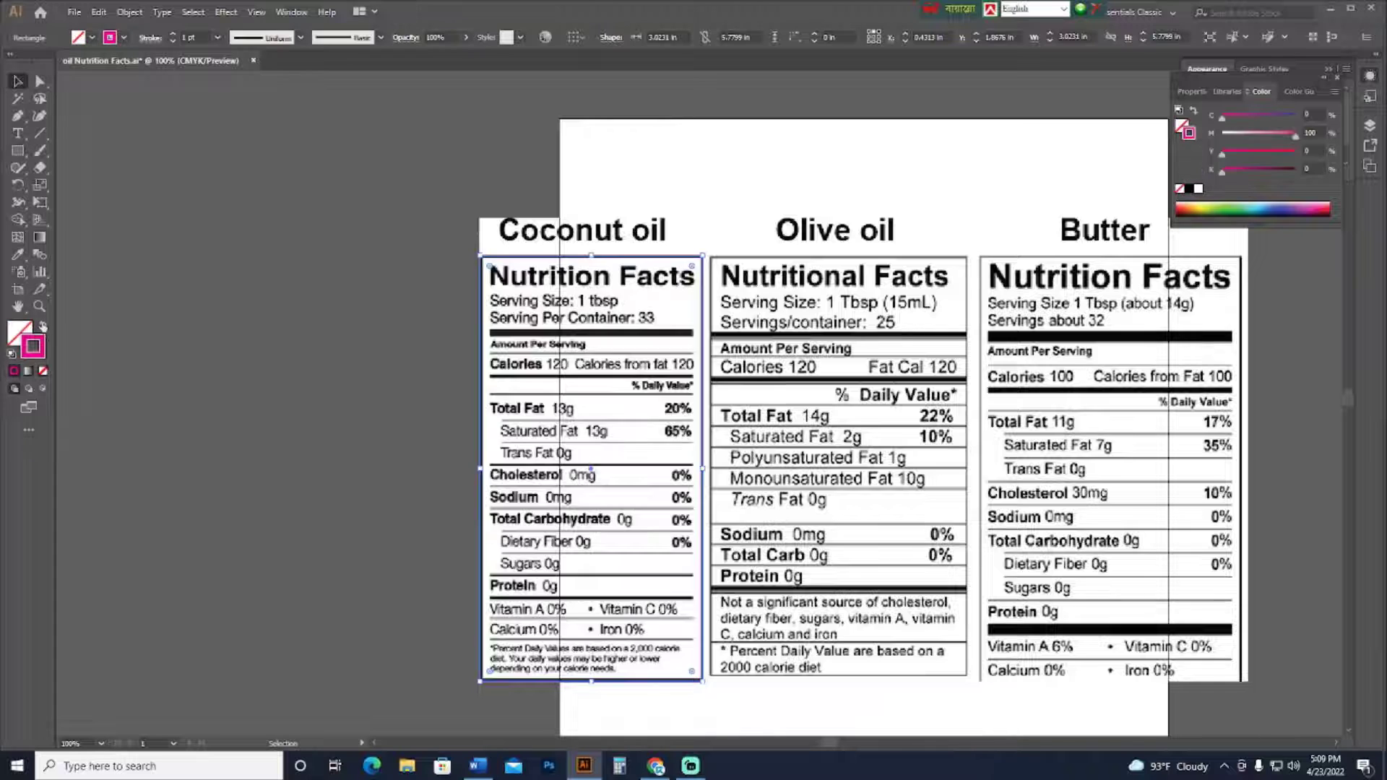
Set the rectangular frame's stroke weight to 3 pt and deselect it
{"action": "key", "text": "ctrl+plus"}
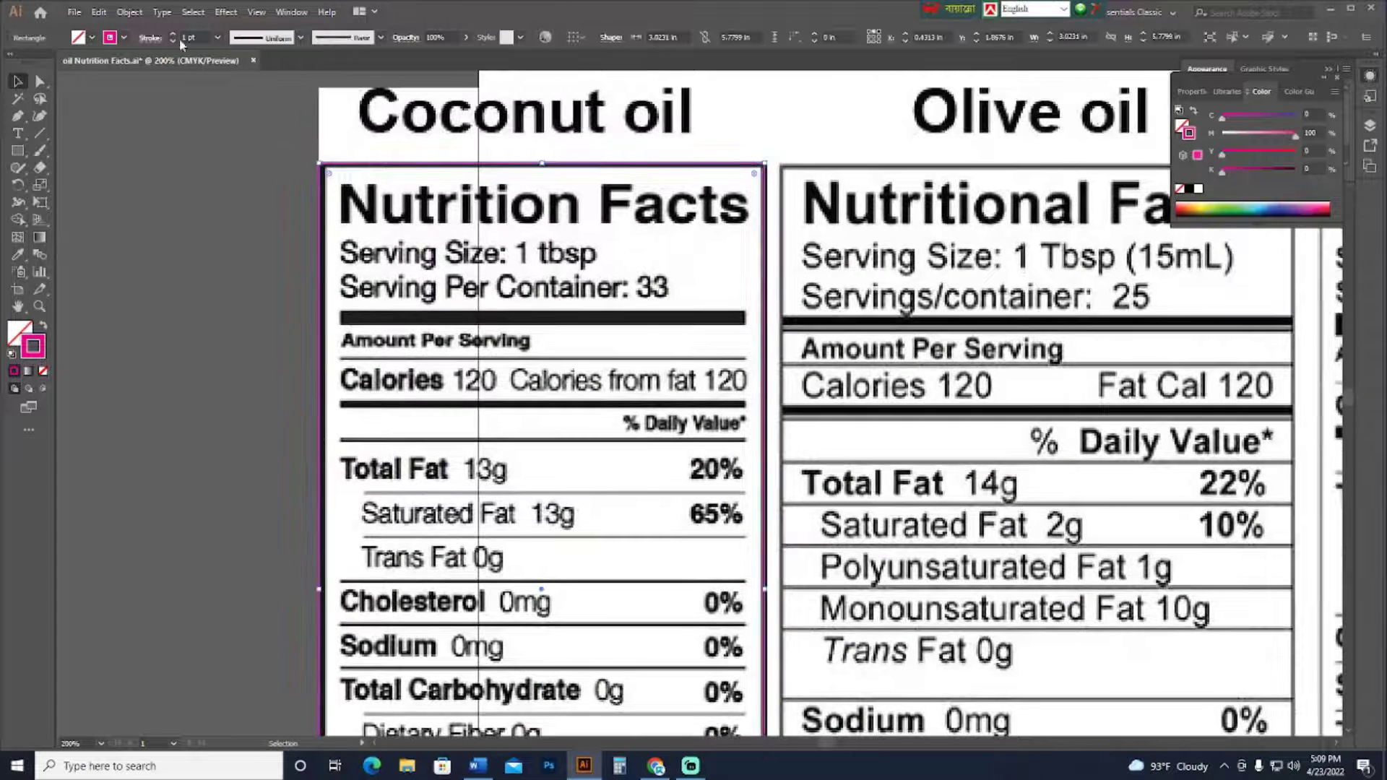
{"action": "left_click", "coordinate": [172, 34]}
{"action": "left_click", "coordinate": [172, 33]}
{"action": "left_click", "coordinate": [255, 240]}
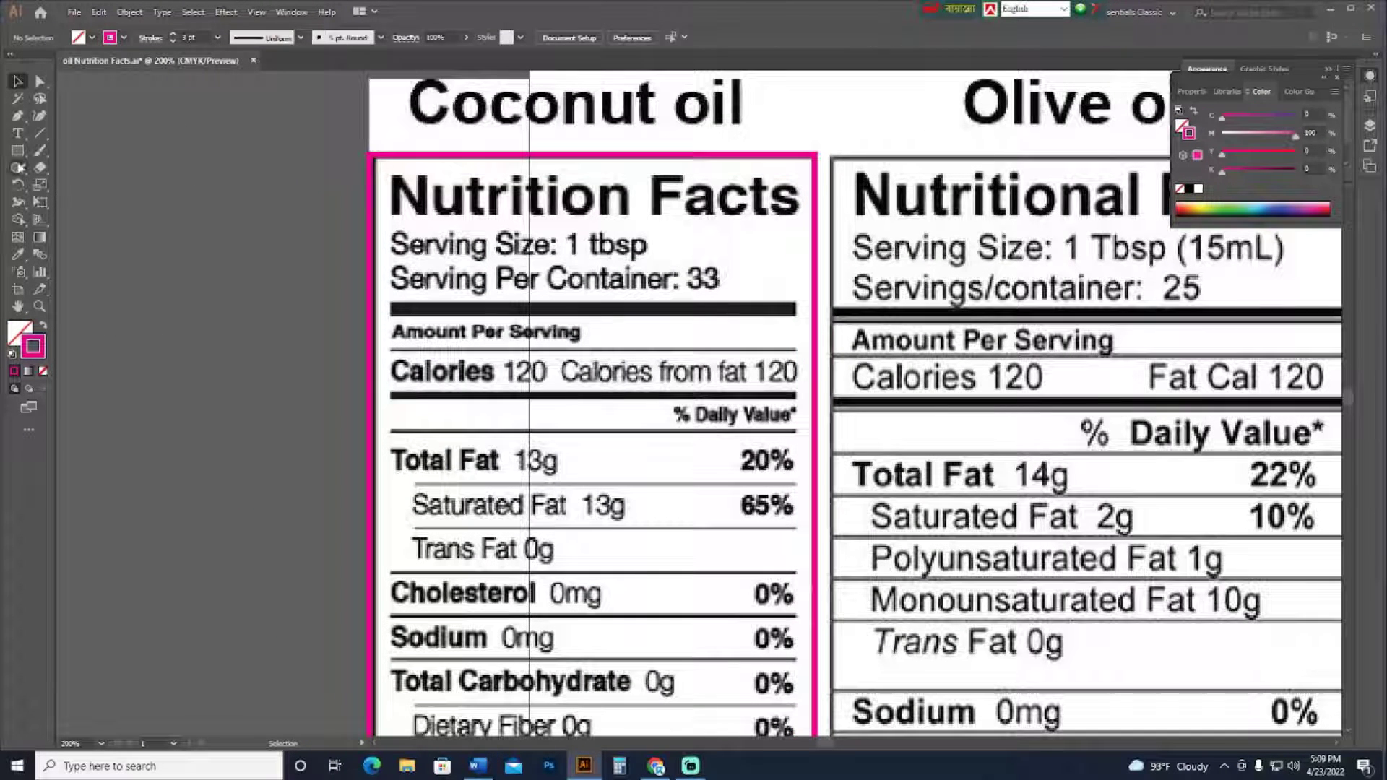
Cover the thick divider below Serving Per Container with a magenta-filled, strokeless bar about 2.76 × 0.11 in
{"action": "key", "text": "shift+x"}
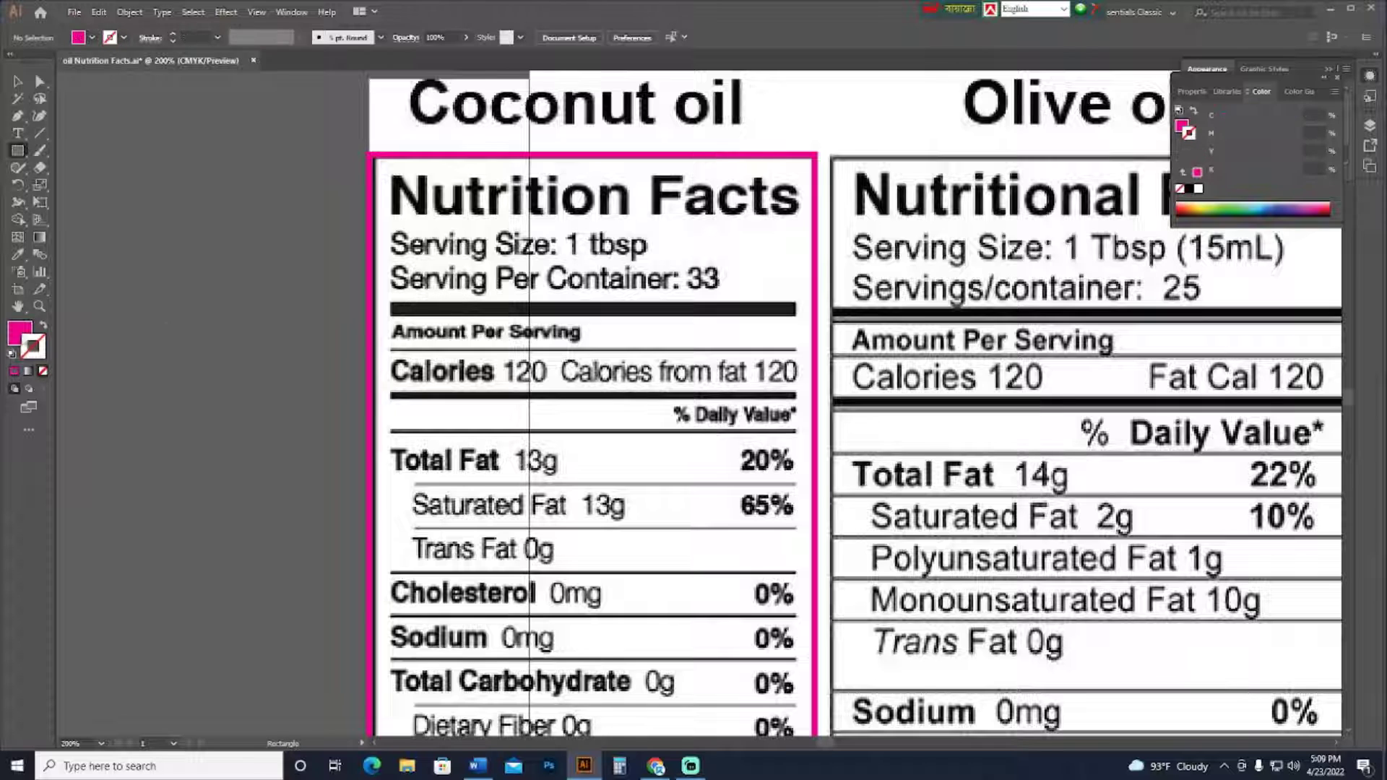
{"action": "mouse_move", "coordinate": [390, 300]}
{"action": "left_mouse_down"}
{"action": "mouse_move", "coordinate": [836, 327]}
{"action": "mouse_move", "coordinate": [799, 316]}
{"action": "left_mouse_up"}
{"action": "left_click", "coordinate": [18, 81]}
{"action": "left_click", "coordinate": [162, 271]}
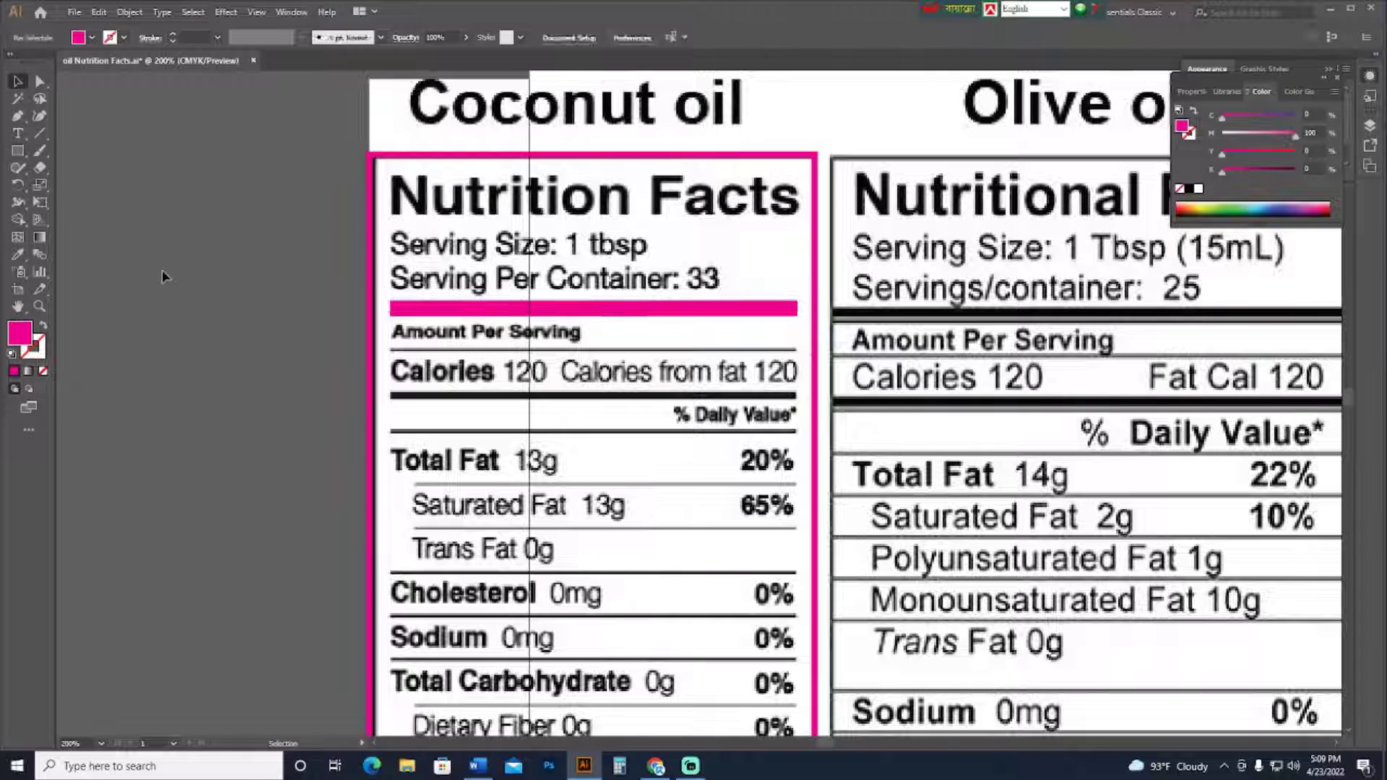
Draw a thinner magenta-filled bar over the black divider below the Calories row
{"action": "left_click", "coordinate": [560, 314]}
{"action": "key", "text": "ctrl+plus"}
{"action": "left_click_drag", "start_coordinate": [281, 383], "coordinate": [241, 288]}
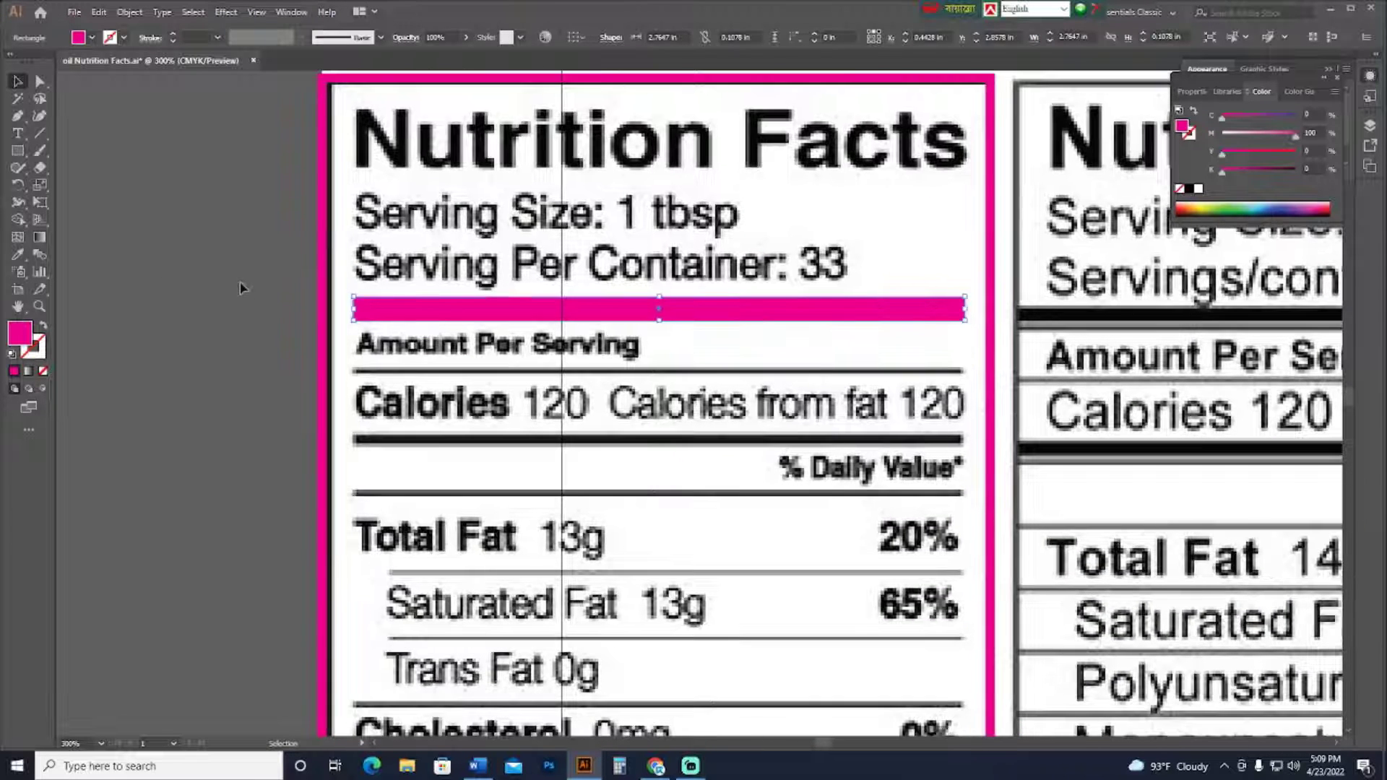
{"action": "left_click", "coordinate": [241, 286]}
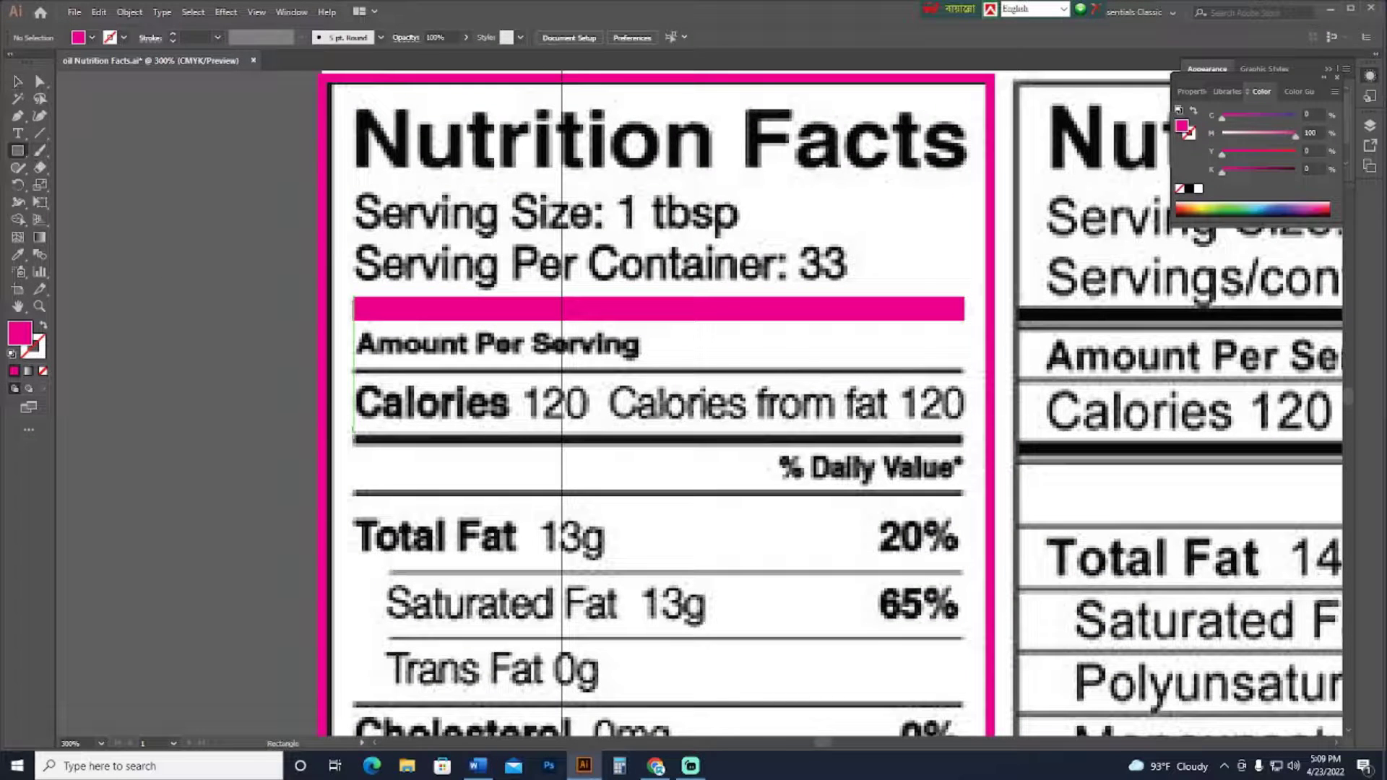
{"action": "left_click_drag", "start_coordinate": [353, 436], "coordinate": [964, 448]}
{"action": "left_click", "coordinate": [22, 86]}
{"action": "left_click_drag", "start_coordinate": [736, 493], "coordinate": [752, 358]}
{"action": "left_click", "coordinate": [207, 382]}
{"action": "left_click", "coordinate": [258, 434]}
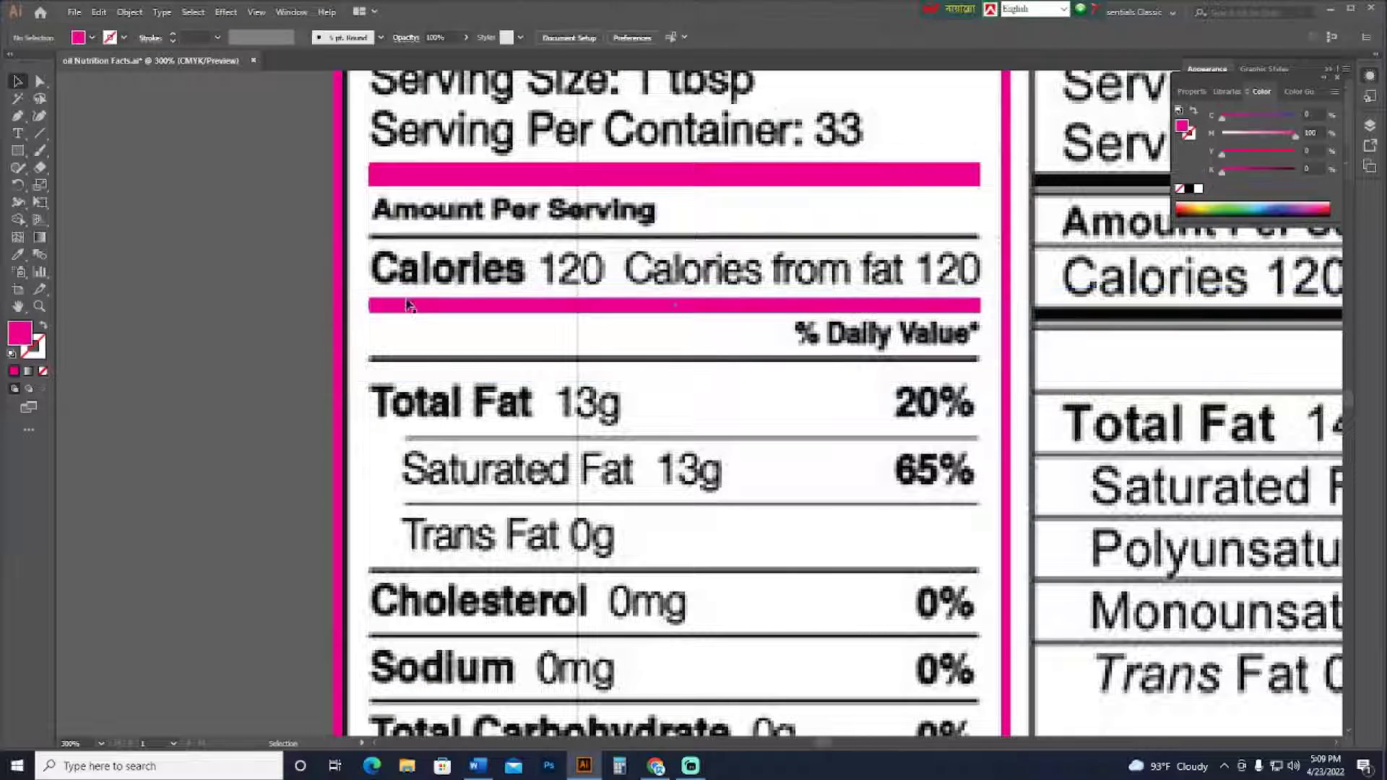
Reuse the frame's magenta stroke and draw a horizontal line about 2.75 in long over the rule below % Daily Value
{"action": "left_click", "coordinate": [338, 340]}
{"action": "left_click", "coordinate": [297, 394]}
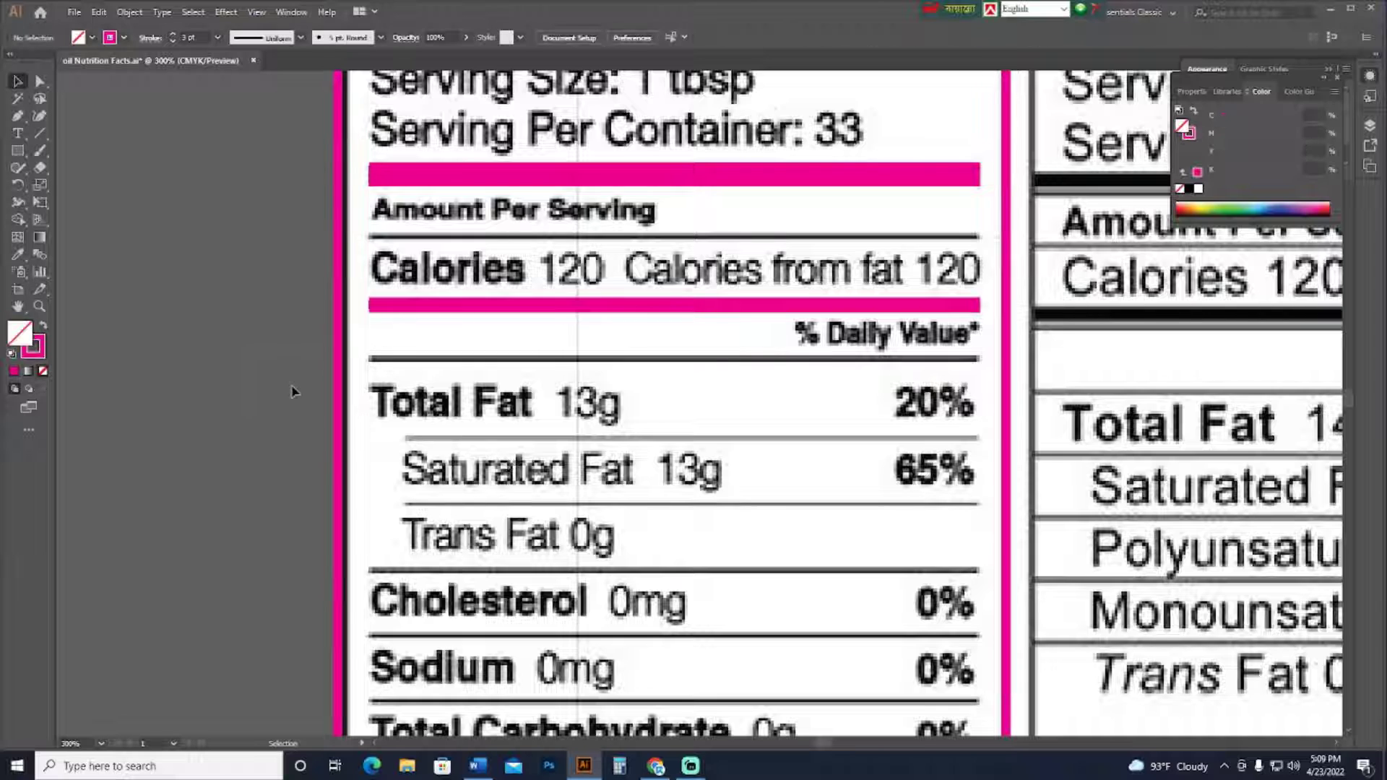
{"action": "left_click", "coordinate": [341, 410]}
{"action": "left_click", "coordinate": [297, 399]}
{"action": "left_click_drag", "start_coordinate": [20, 153], "coordinate": [66, 185]}
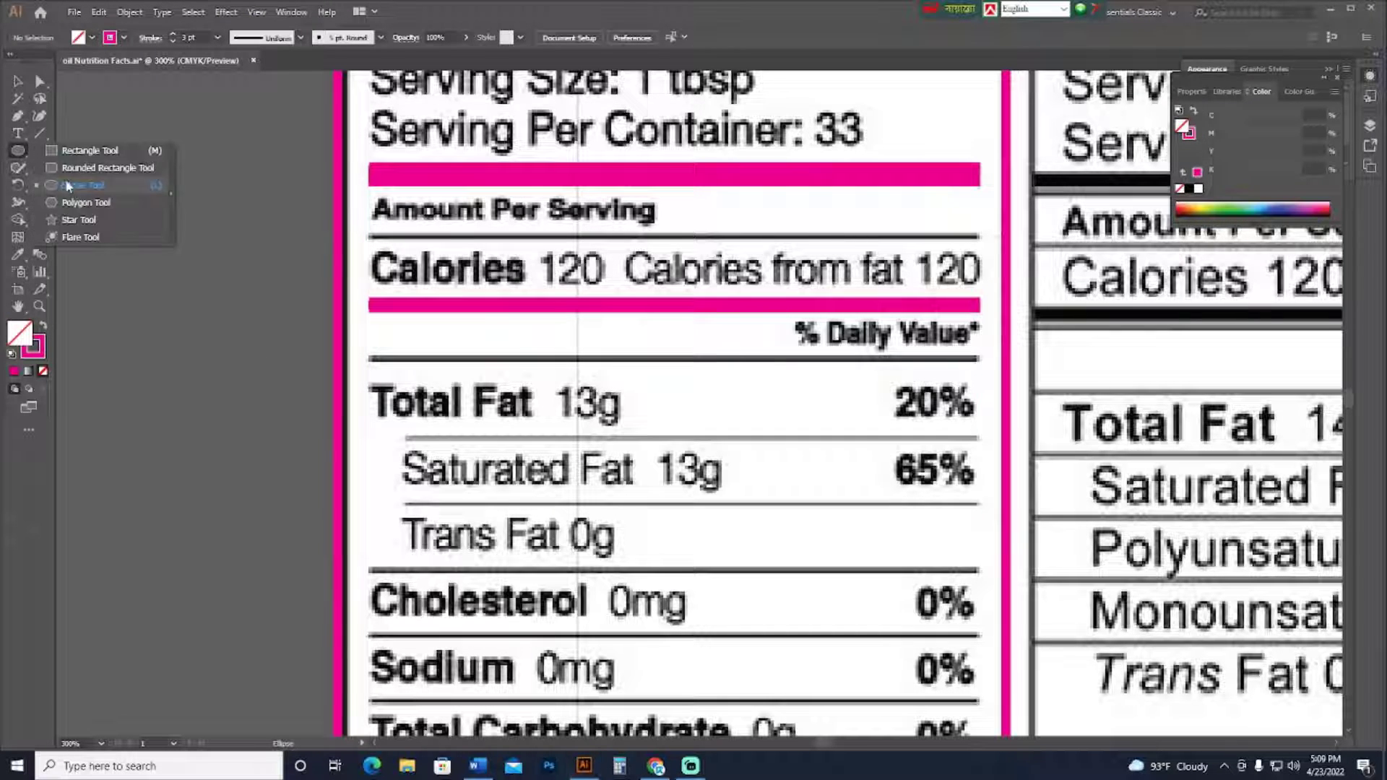
{"action": "left_click", "coordinate": [40, 133]}
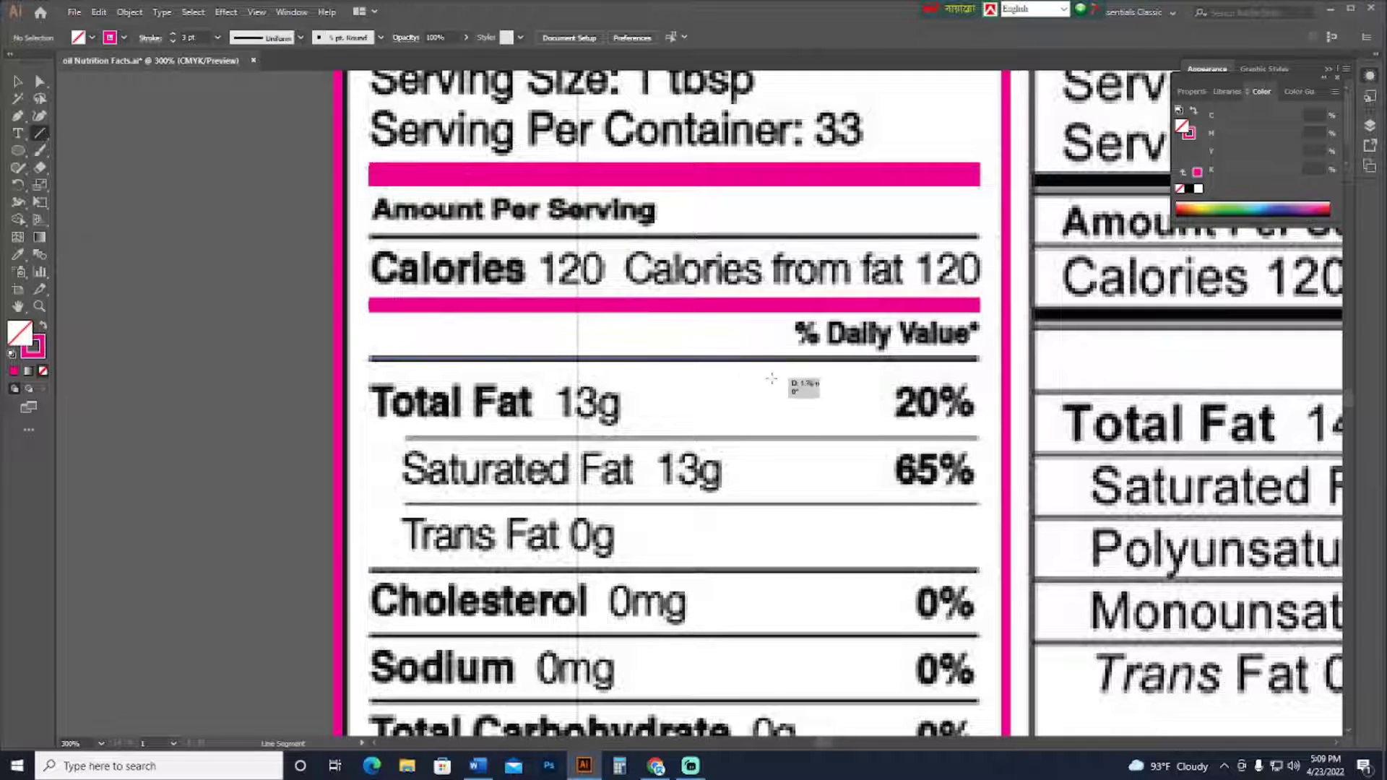
{"action": "left_click_drag", "start_coordinate": [772, 377], "coordinate": [977, 390]}
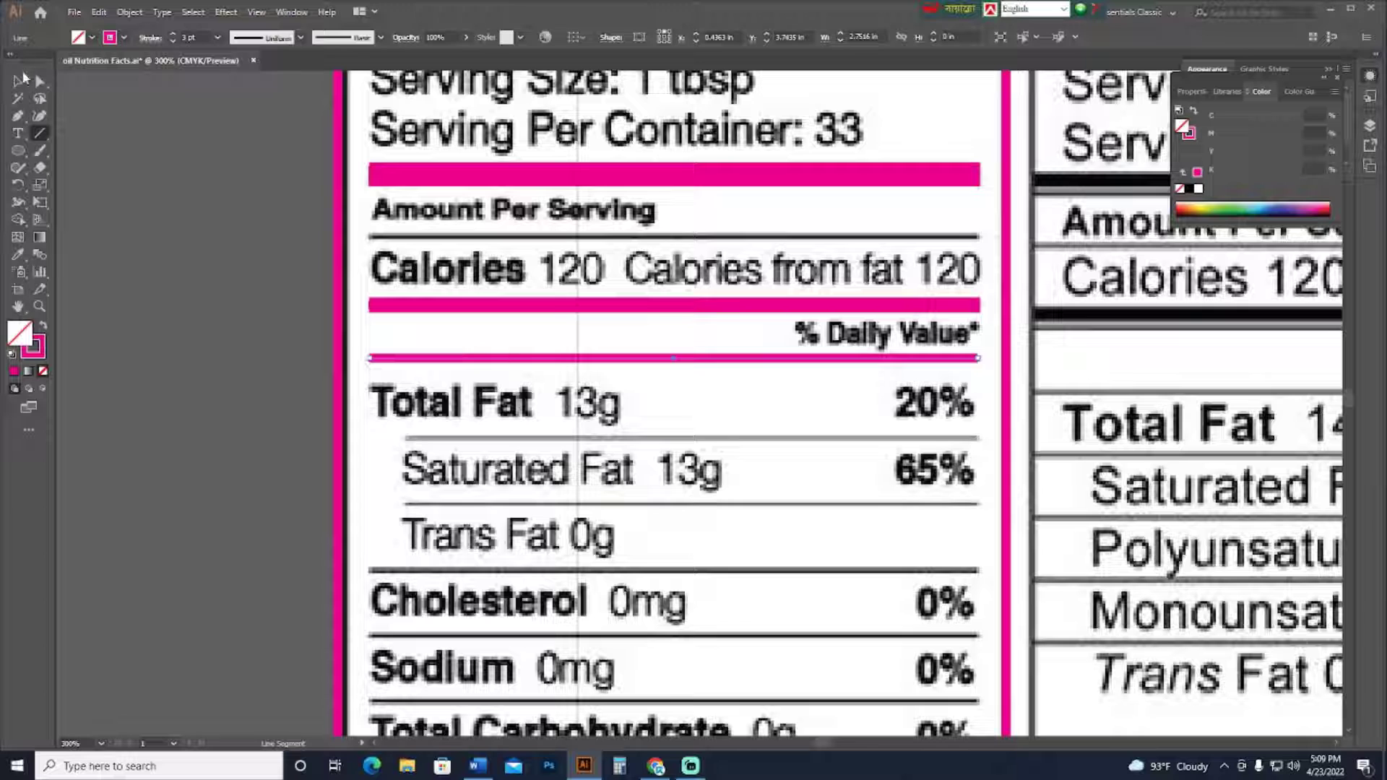
Set the stroke weight of the line below % Daily Value to 2 pt and deselect it
{"action": "left_click", "coordinate": [19, 82]}
{"action": "left_click", "coordinate": [220, 39]}
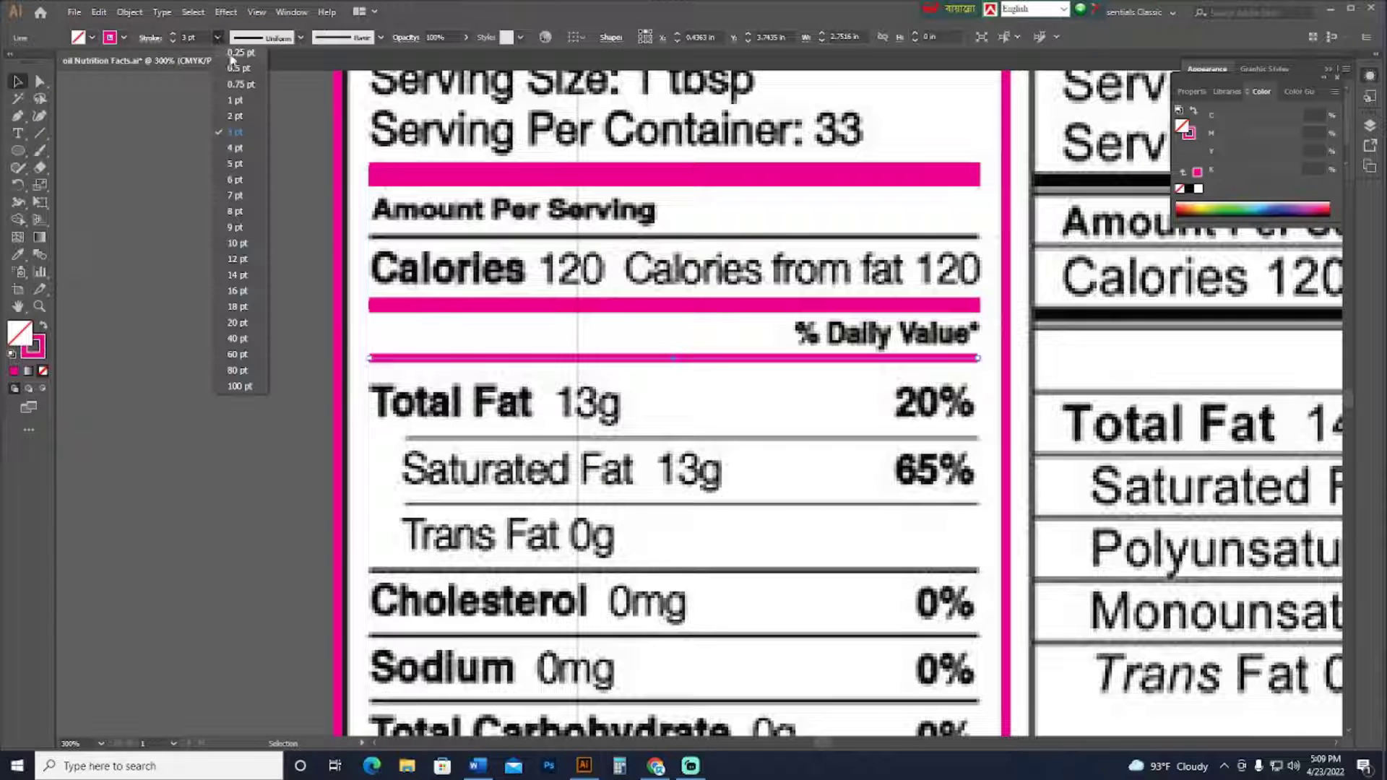
{"action": "left_click", "coordinate": [227, 52]}
{"action": "left_click", "coordinate": [218, 40]}
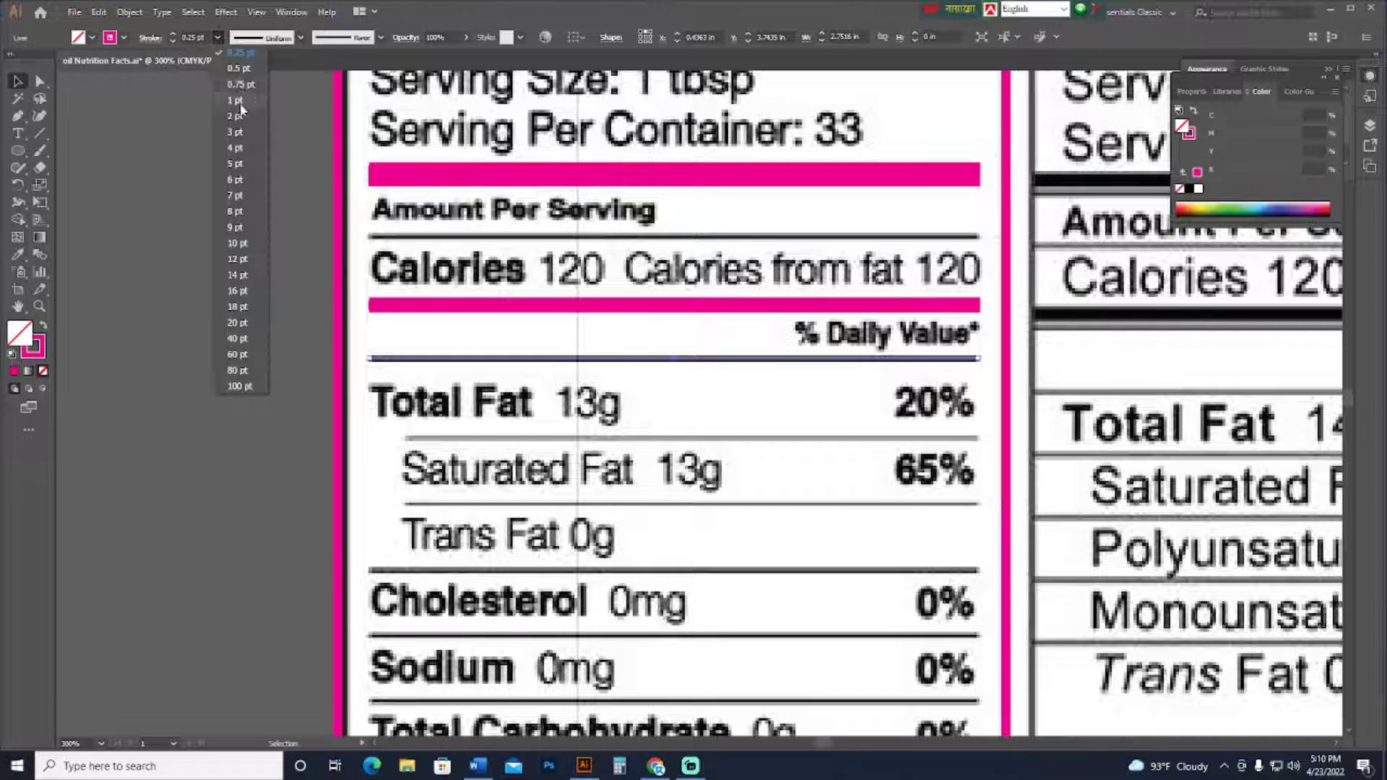
{"action": "left_click", "coordinate": [235, 100]}
{"action": "left_click", "coordinate": [218, 39]}
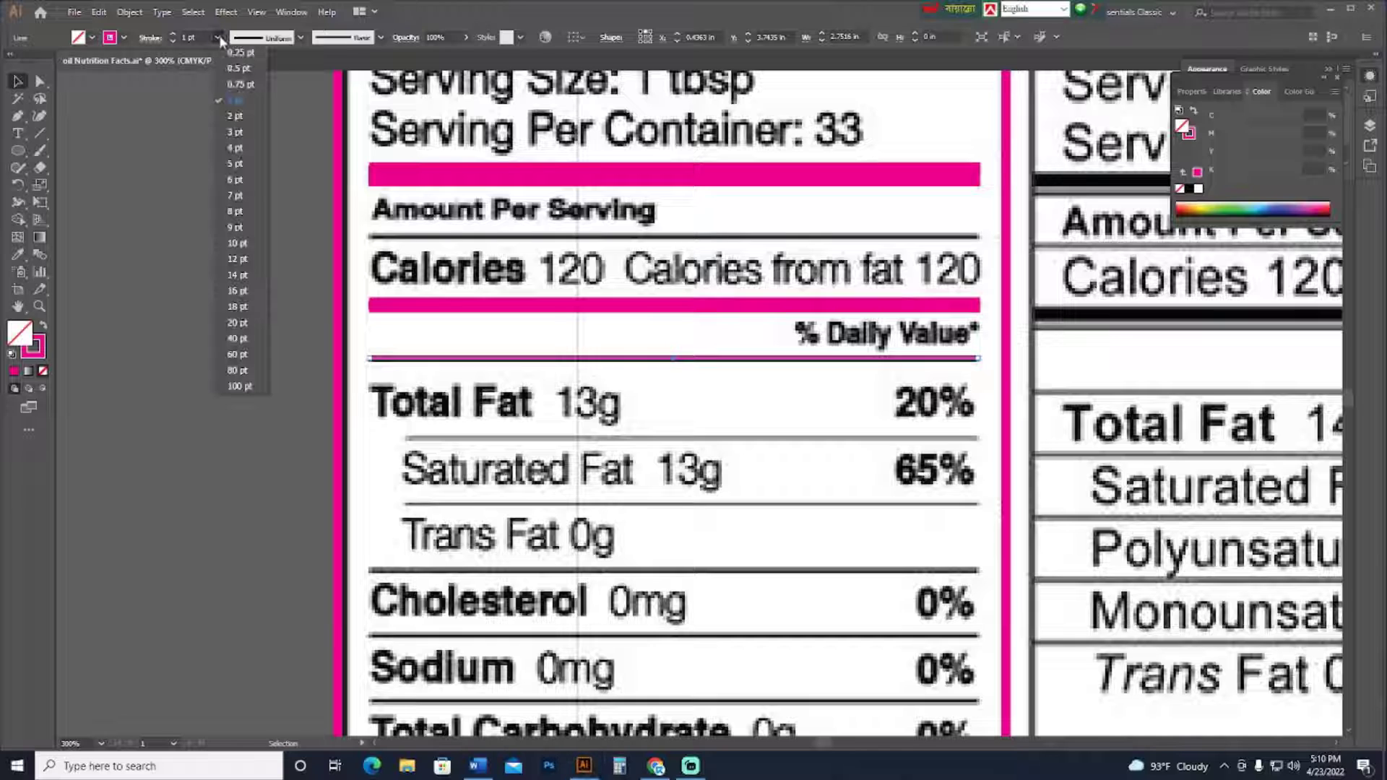
{"action": "left_click", "coordinate": [237, 116]}
{"action": "left_click", "coordinate": [225, 216]}
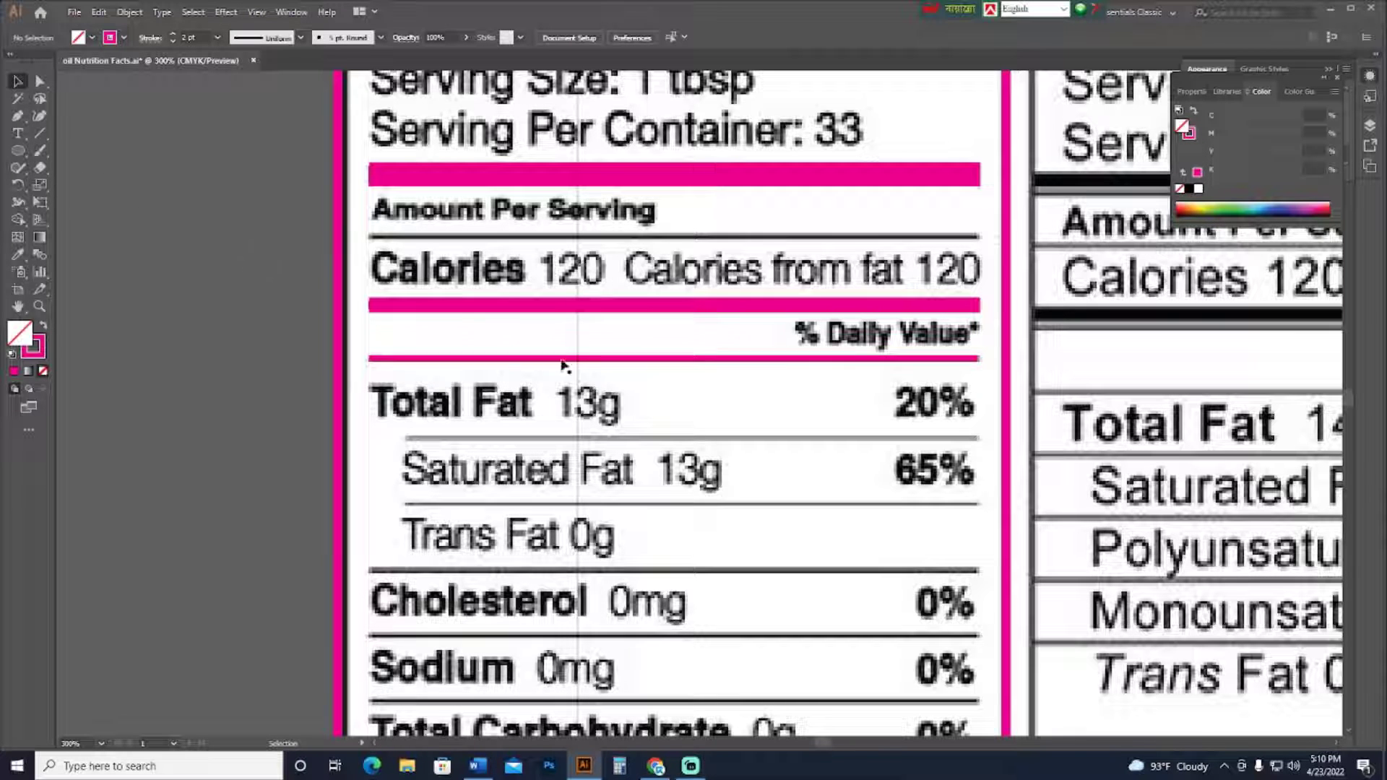
Copy the line down to the rule below Total Fat and shorten its left end to match the indent
{"action": "scroll", "coordinate": [565, 365], "scroll_direction": "down", "scroll_amount": 2}
{"action": "left_click_drag", "start_coordinate": [713, 280], "coordinate": [734, 370]}
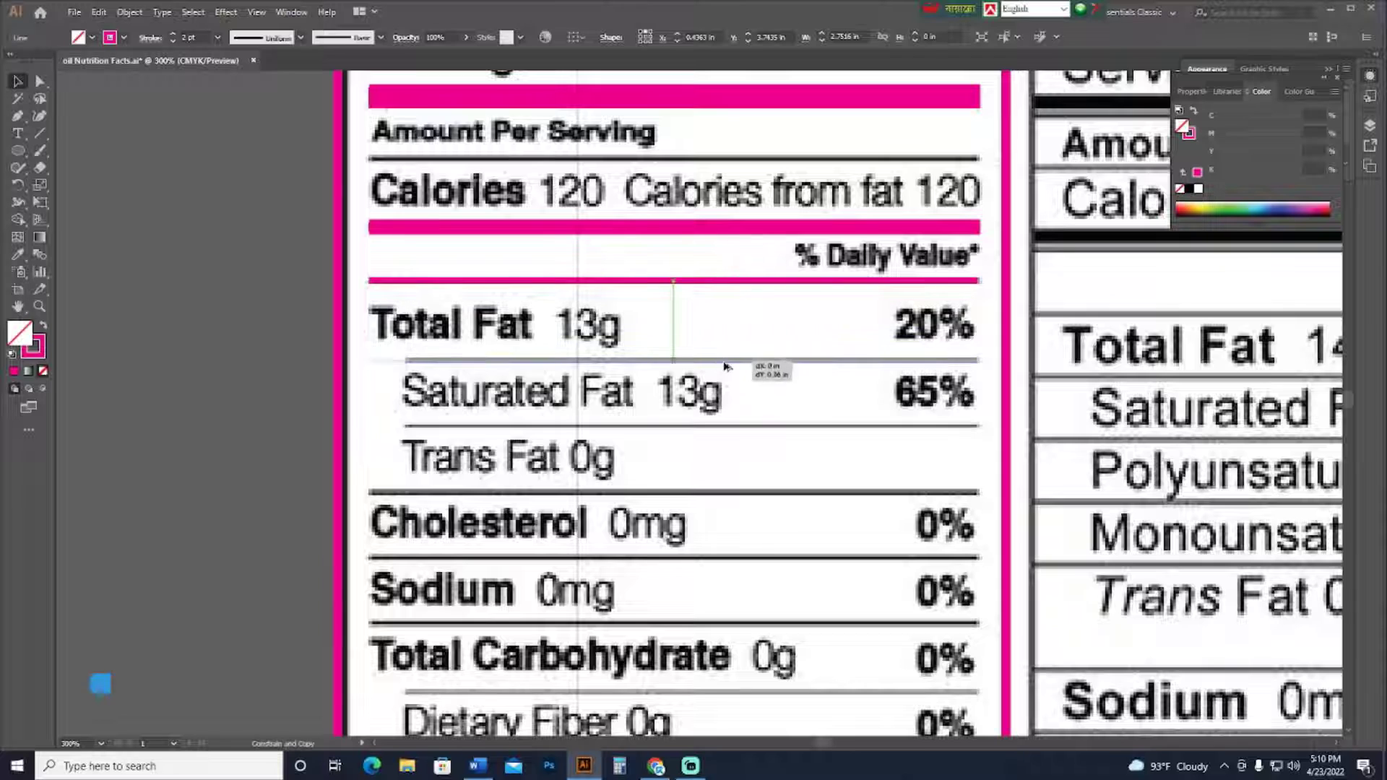
{"action": "left_click_drag", "start_coordinate": [370, 361], "coordinate": [406, 371]}
{"action": "left_click", "coordinate": [368, 396]}
{"action": "left_click_drag", "start_coordinate": [486, 409], "coordinate": [481, 275]}
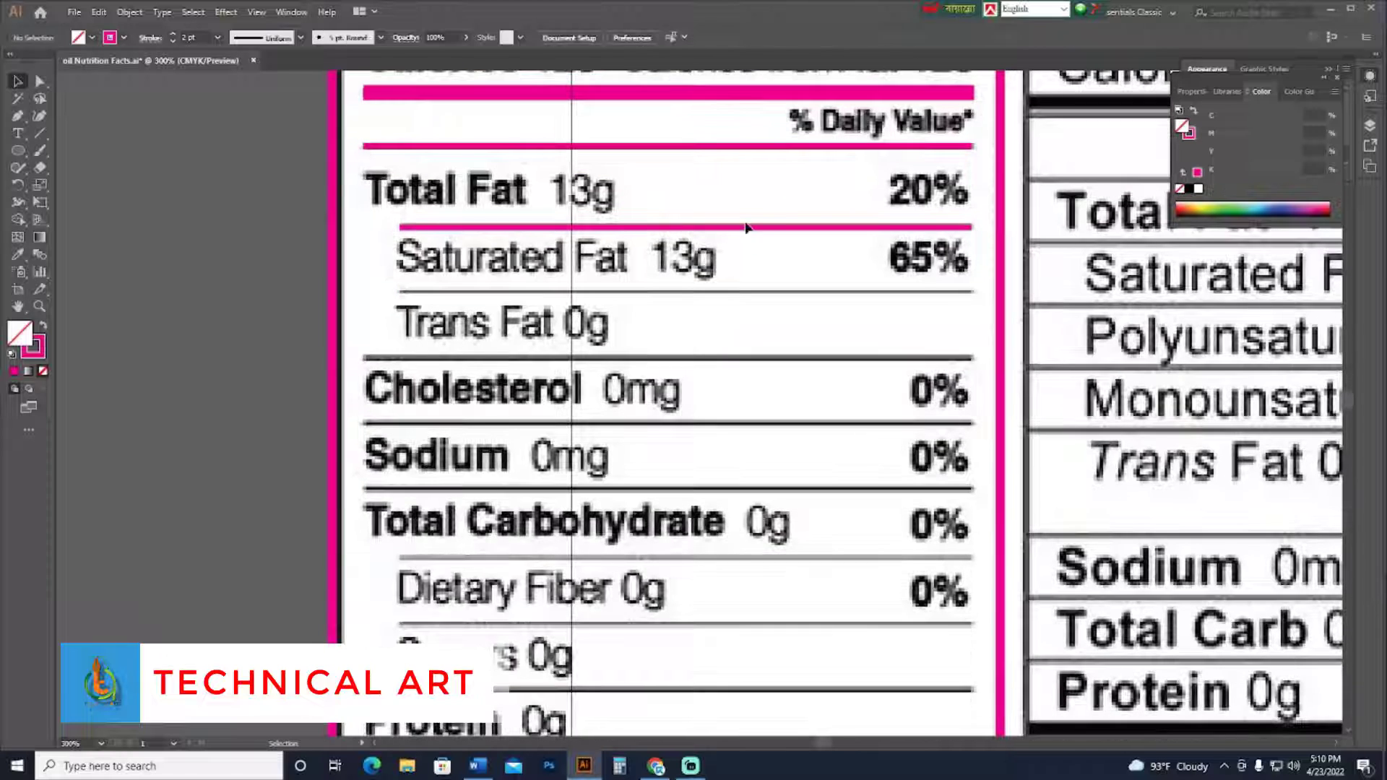
Copy the indented line below Saturated Fat and again below Trans Fat, extending the lower copy's left end to full width
{"action": "left_click_drag", "start_coordinate": [746, 228], "coordinate": [754, 292]}
{"action": "scroll", "coordinate": [782, 249], "scroll_direction": "down", "scroll_amount": 2}
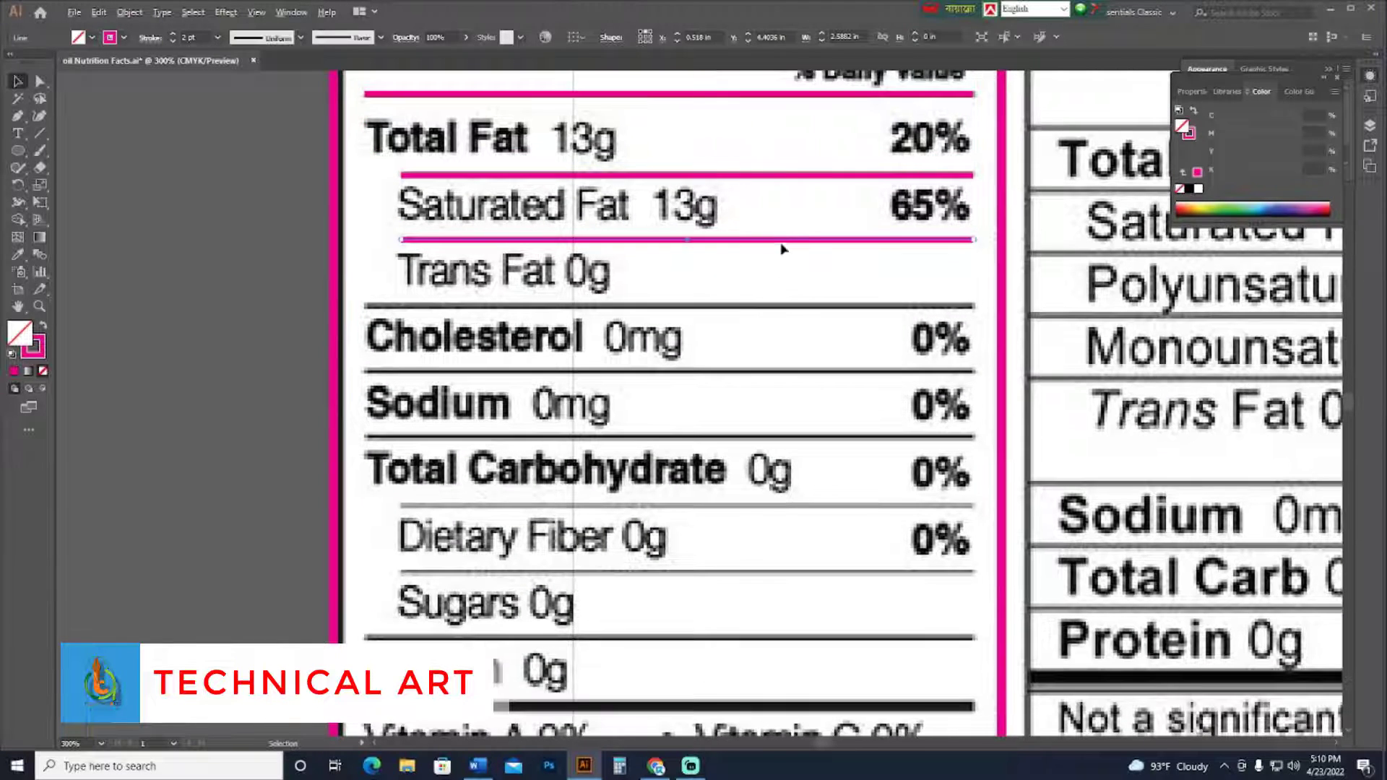
{"action": "left_click_drag", "start_coordinate": [782, 240], "coordinate": [787, 313]}
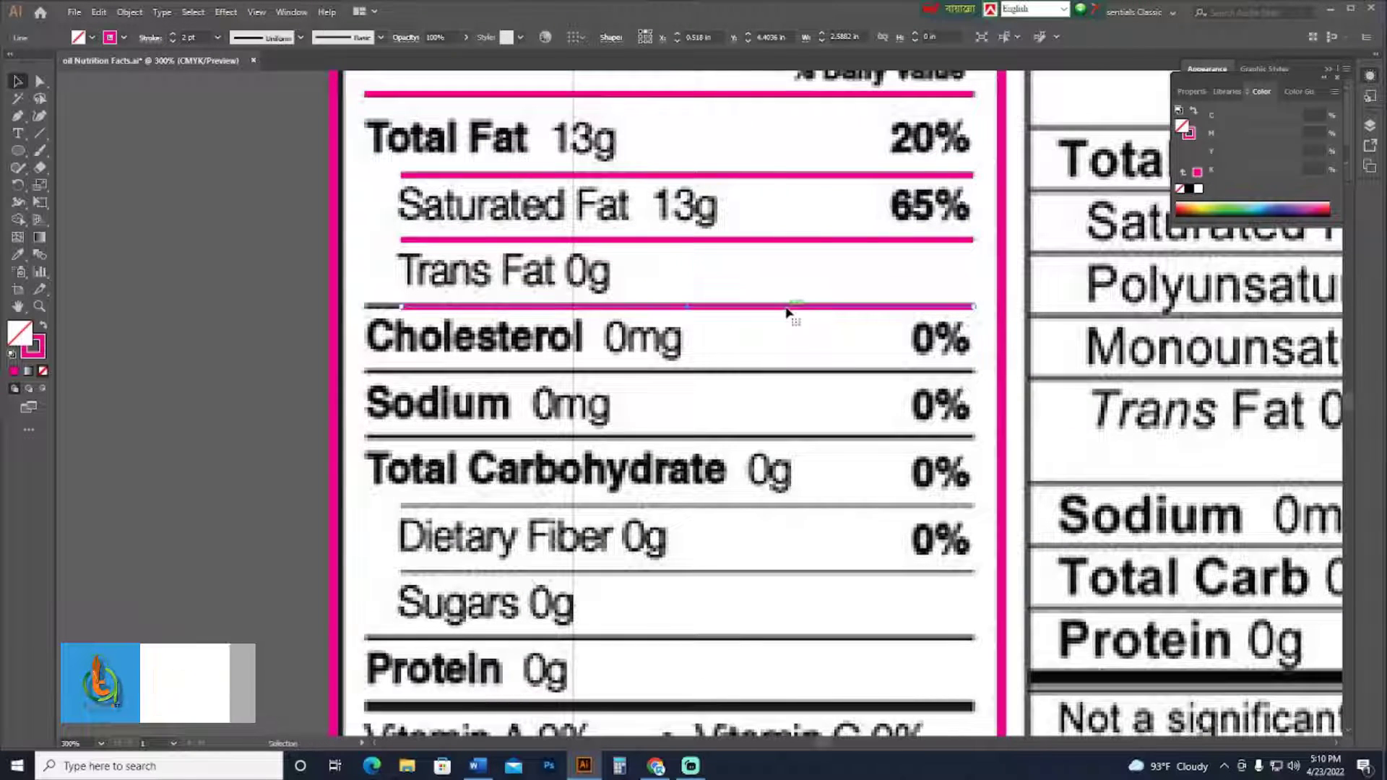
{"action": "left_click_drag", "start_coordinate": [401, 306], "coordinate": [366, 315]}
{"action": "left_click_drag", "start_coordinate": [525, 377], "coordinate": [514, 319]}
Copy the full-width line below Cholesterol, Sodium and Total Carbohydrate, shortening the last copy's left end to the indent
{"action": "left_click_drag", "start_coordinate": [751, 251], "coordinate": [801, 238]}
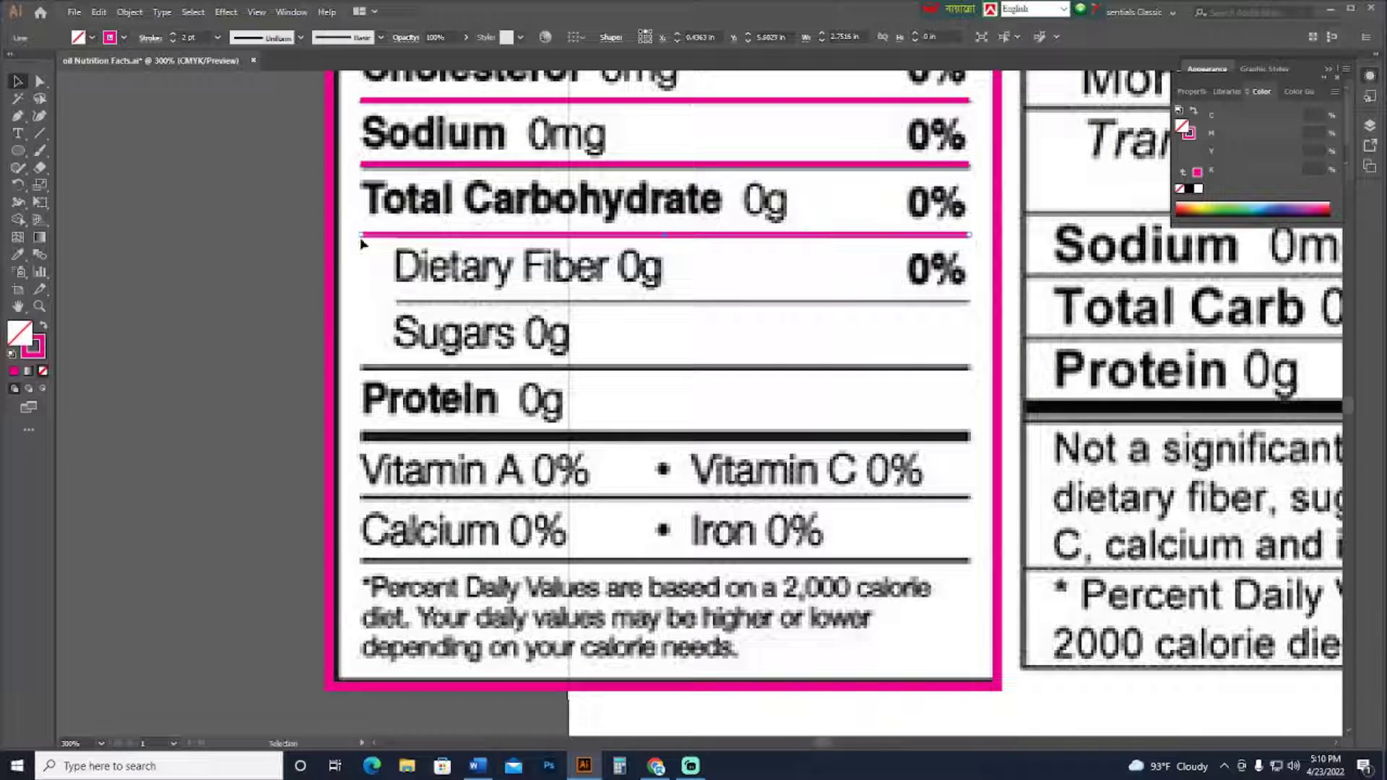
{"action": "left_click_drag", "start_coordinate": [427, 238], "coordinate": [398, 235]}
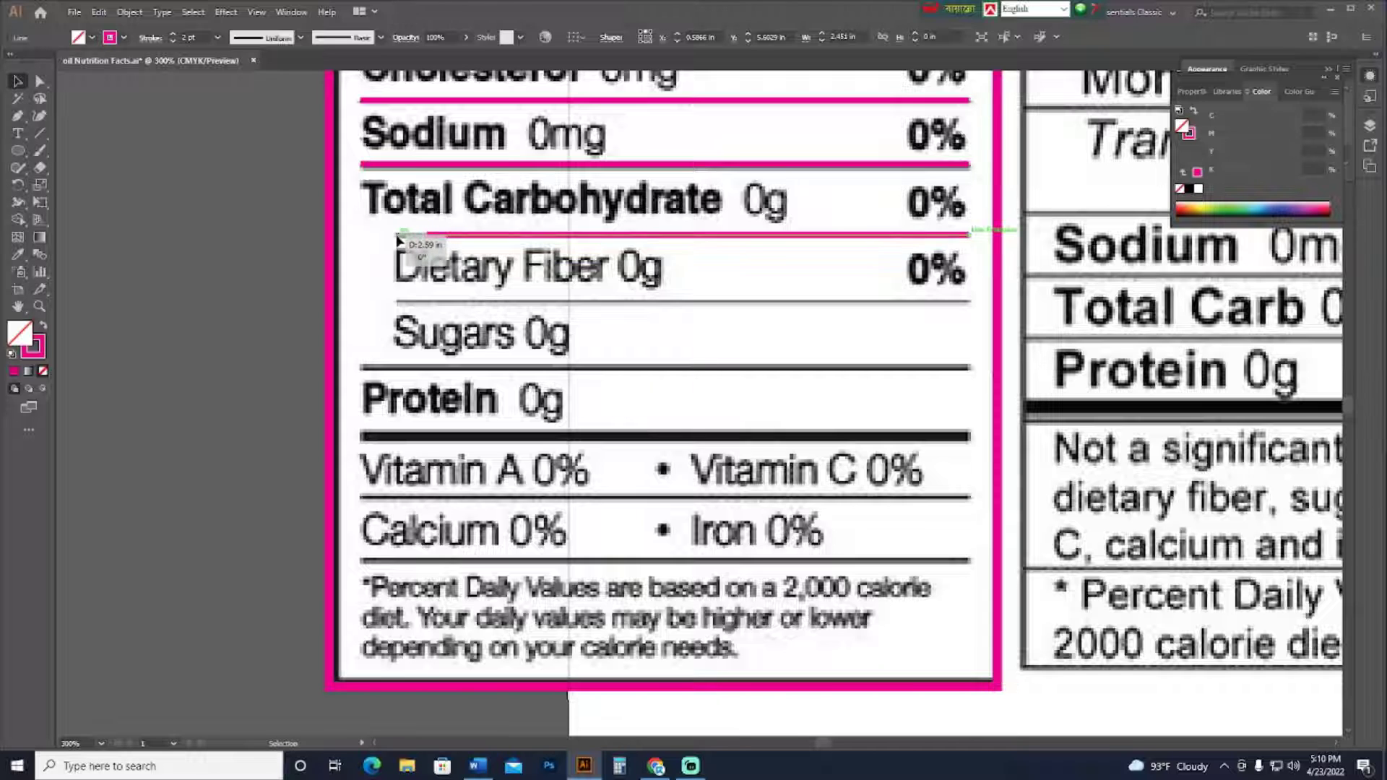
{"action": "left_click", "coordinate": [361, 265]}
Copy the indented line below Dietary Fiber and again below Sugars, extending the lower copy's left end to full width
{"action": "left_click_drag", "start_coordinate": [665, 242], "coordinate": [670, 308]}
{"action": "left_click_drag", "start_coordinate": [491, 303], "coordinate": [518, 369]}
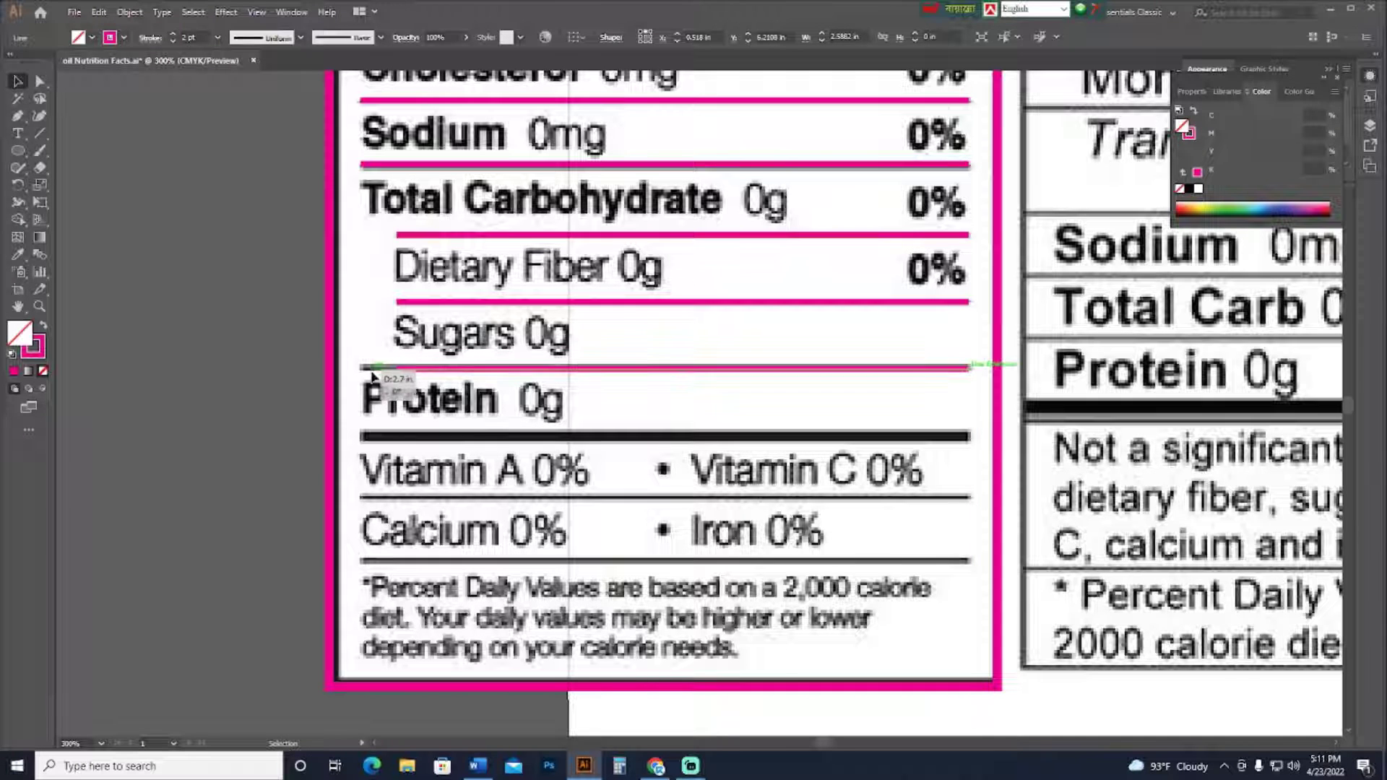
{"action": "left_click_drag", "start_coordinate": [352, 391], "coordinate": [354, 387]}
{"action": "left_click", "coordinate": [485, 419]}
Draw a rectangle over the thick divider below Protein and make it magenta-filled with no stroke
{"action": "mouse_move", "coordinate": [499, 426]}
{"action": "left_mouse_down"}
{"action": "mouse_move", "coordinate": [489, 396]}
{"action": "mouse_move", "coordinate": [475, 431]}
{"action": "left_mouse_up"}
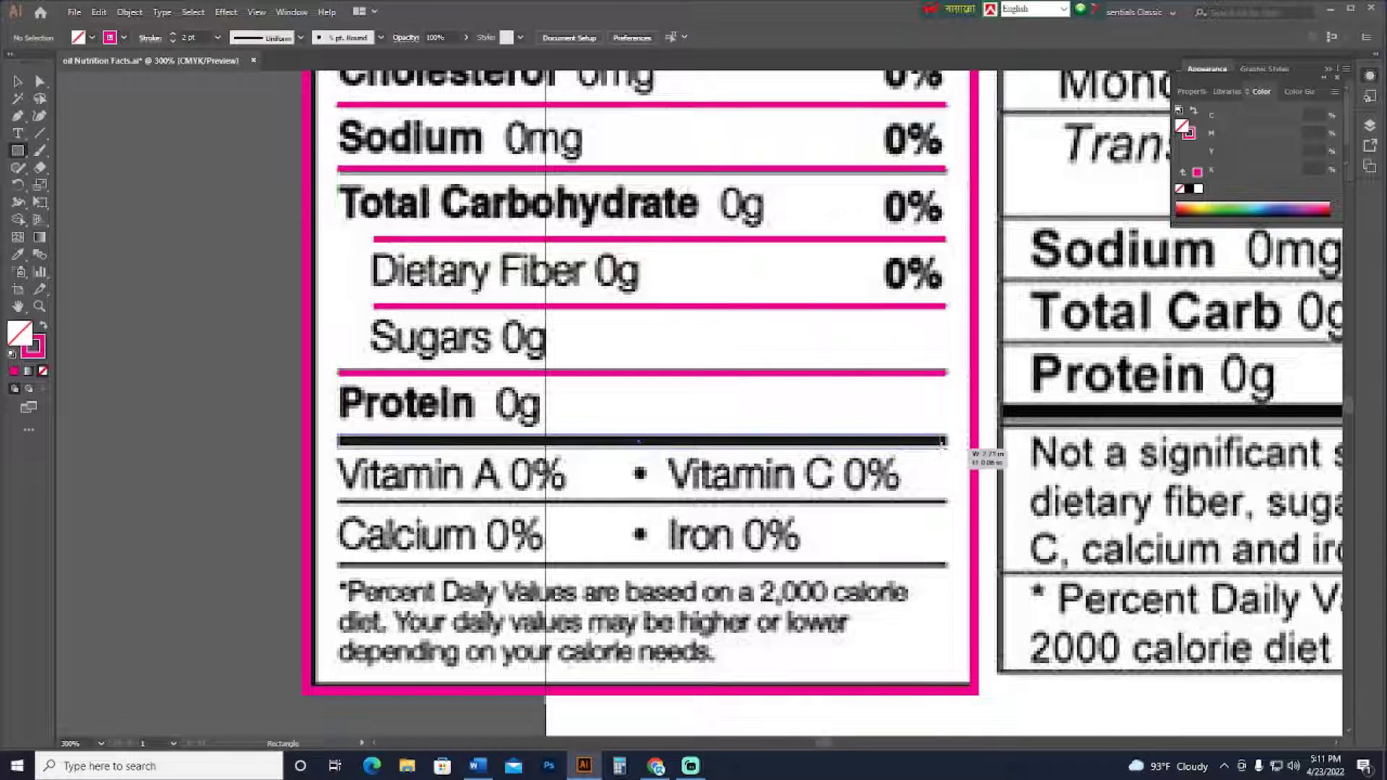
{"action": "left_click", "coordinate": [611, 439], "text": "ctrl"}
{"action": "key", "text": "shift+x"}
{"action": "key", "text": "v"}
{"action": "left_click", "coordinate": [157, 194]}
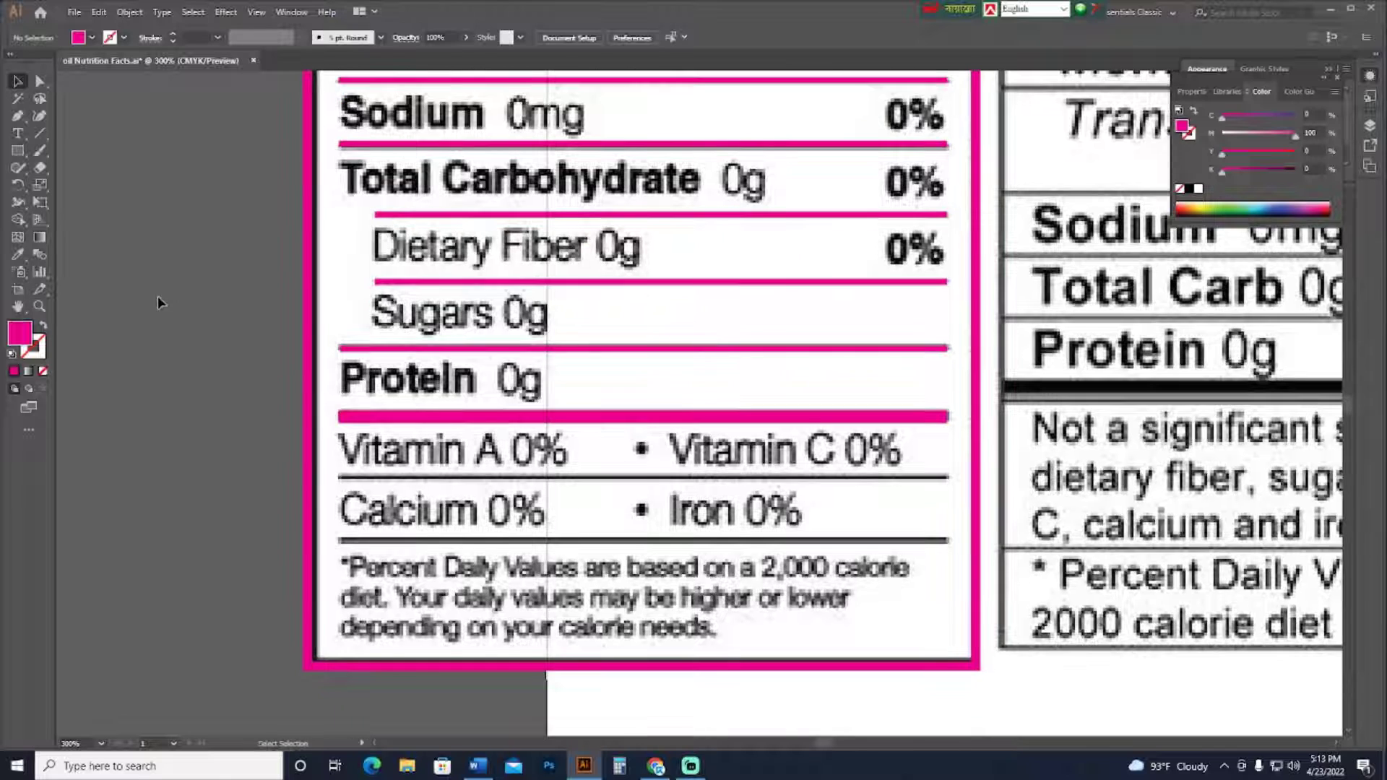
Copy the line above Protein down to the rules below the Vitamin A row and below the Calcium row
{"action": "scroll", "coordinate": [159, 302], "scroll_direction": "down", "scroll_amount": 1}
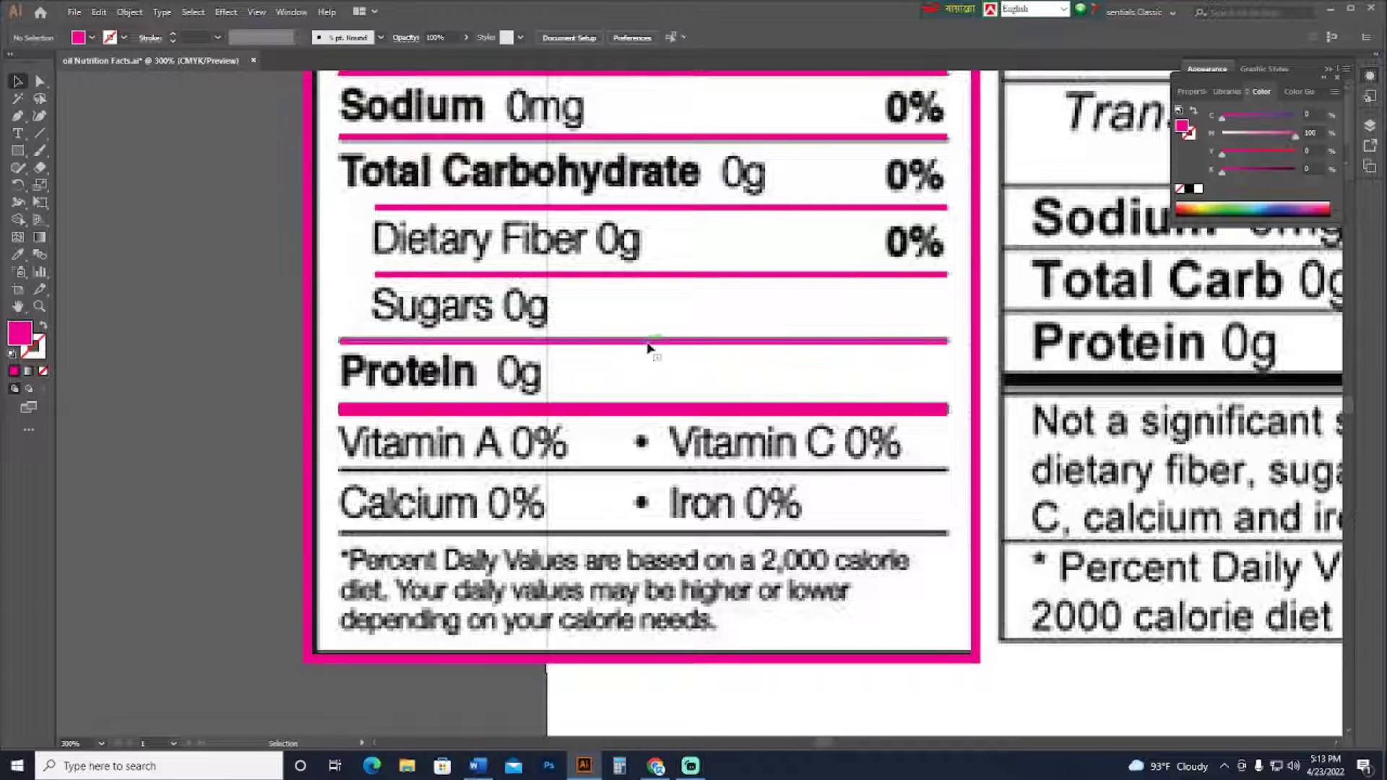
{"action": "left_click", "coordinate": [731, 344]}
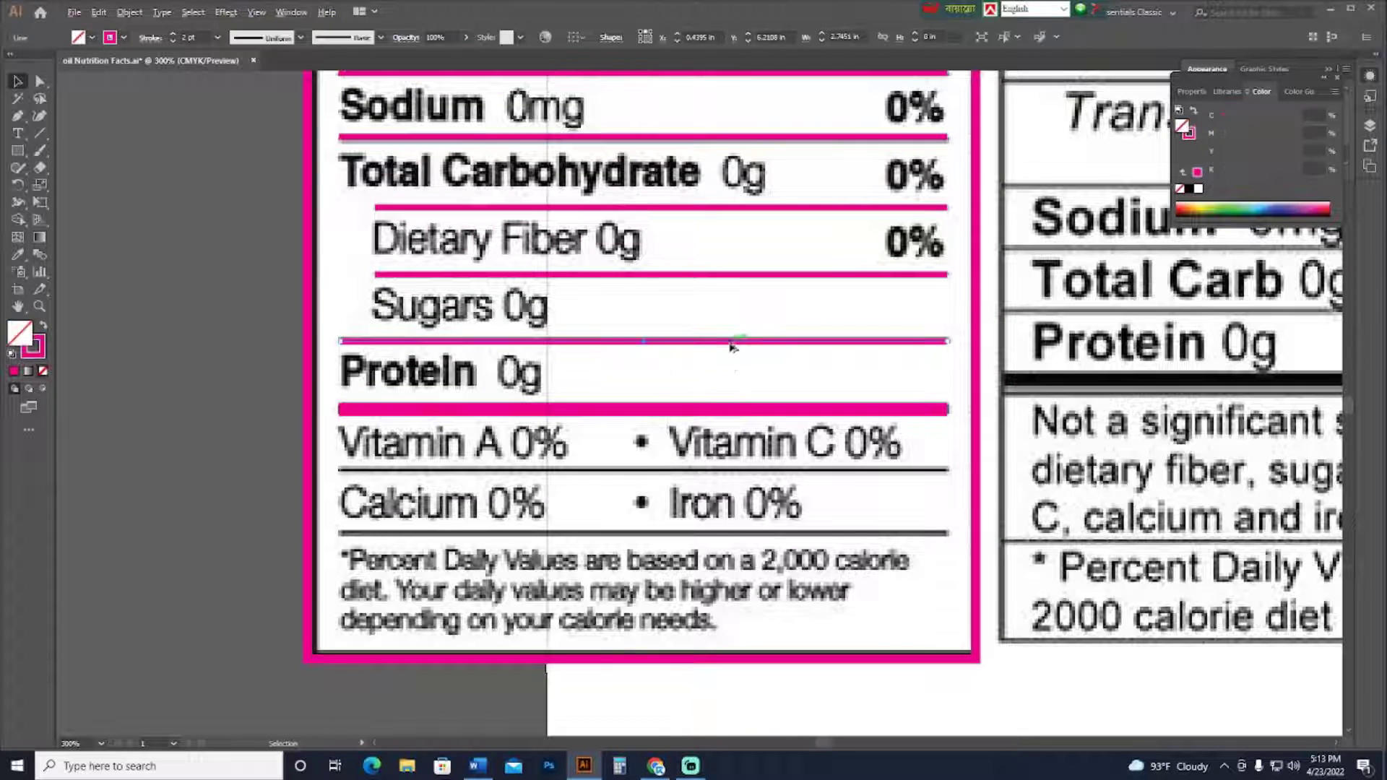
{"action": "left_click_drag", "start_coordinate": [731, 343], "coordinate": [746, 471]}
{"action": "left_click_drag", "start_coordinate": [749, 517], "coordinate": [740, 440]}
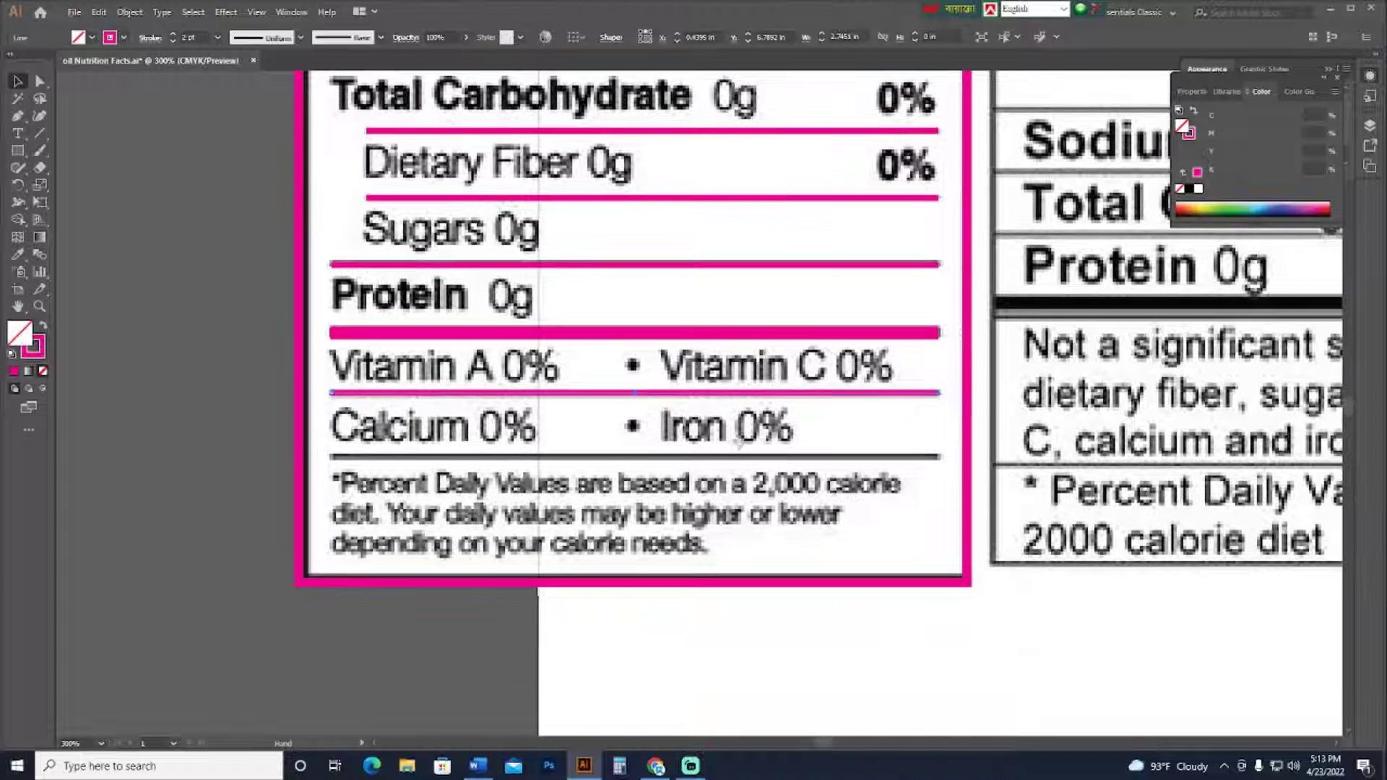
{"action": "left_click_drag", "start_coordinate": [850, 393], "coordinate": [854, 458]}
{"action": "left_click", "coordinate": [228, 432]}
Save the Nutrition Facts artwork
{"action": "left_click_drag", "start_coordinate": [266, 362], "coordinate": [262, 614]}
{"action": "left_click_drag", "start_coordinate": [289, 184], "coordinate": [278, 549]}
{"action": "left_click_drag", "start_coordinate": [167, 250], "coordinate": [174, 336]}
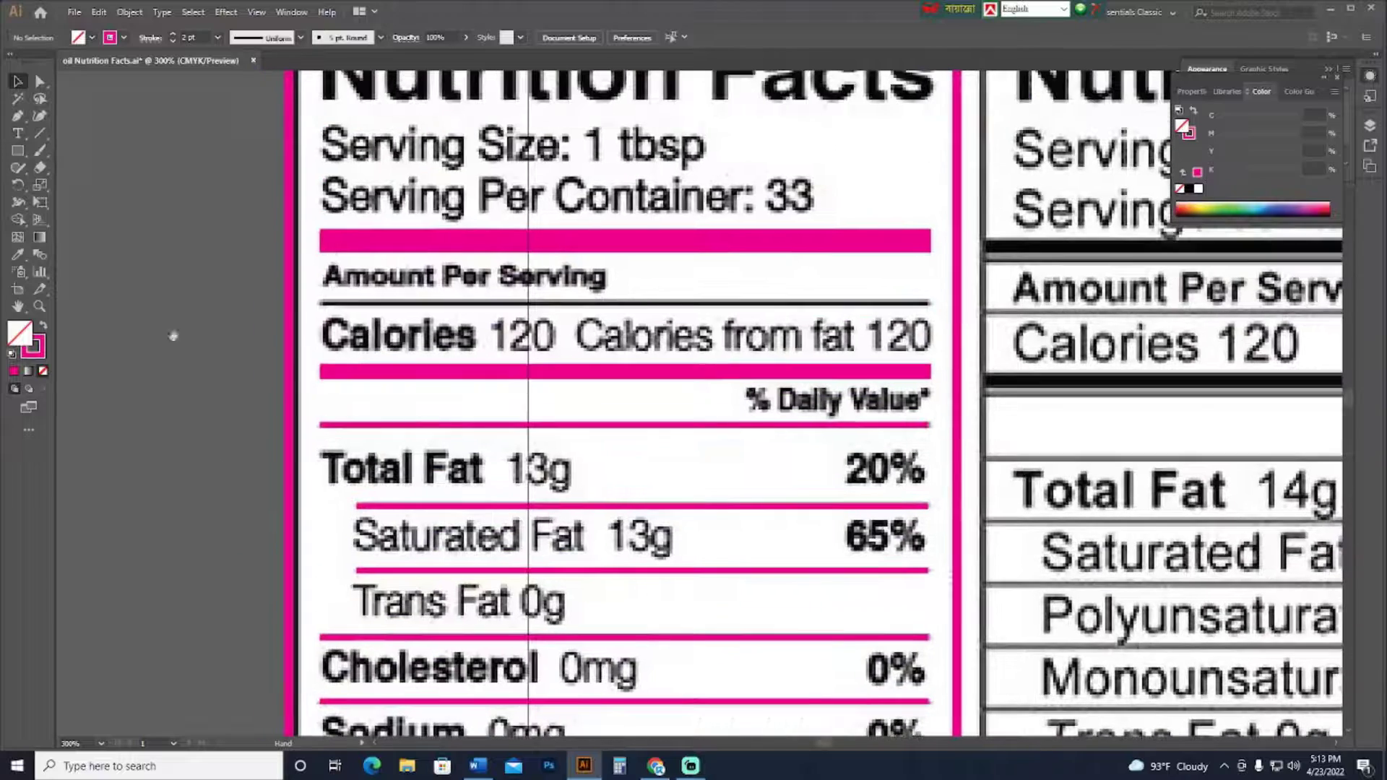
{"action": "left_click", "coordinate": [74, 12]}
{"action": "left_click", "coordinate": [94, 128]}
{"action": "left_click_drag", "start_coordinate": [126, 172], "coordinate": [129, 249]}
Copy the "Nutrition Facts" heading from the Word document and paste it as new text beside the label in Illustrator
{"action": "left_click", "coordinate": [478, 766]}
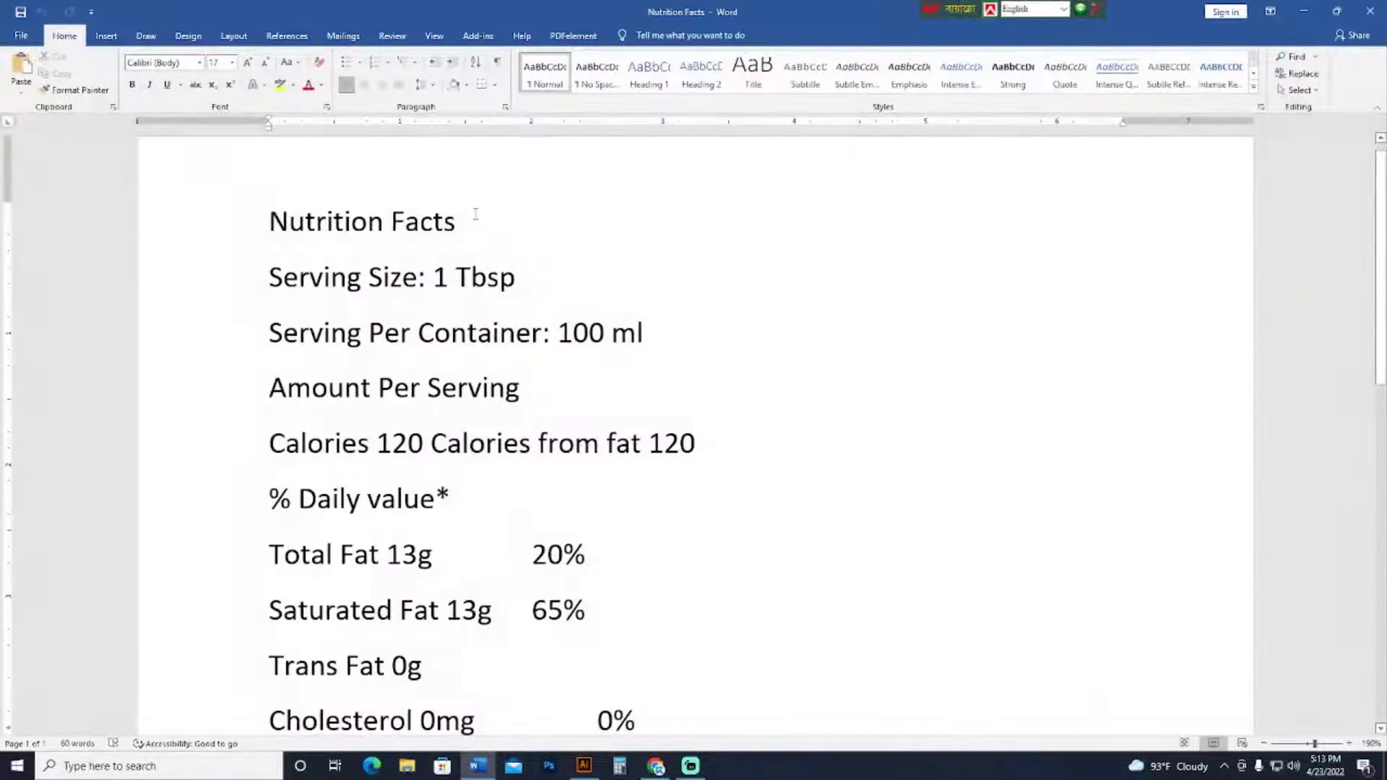
{"action": "left_click", "coordinate": [257, 231]}
{"action": "key", "text": "ctrl+c"}
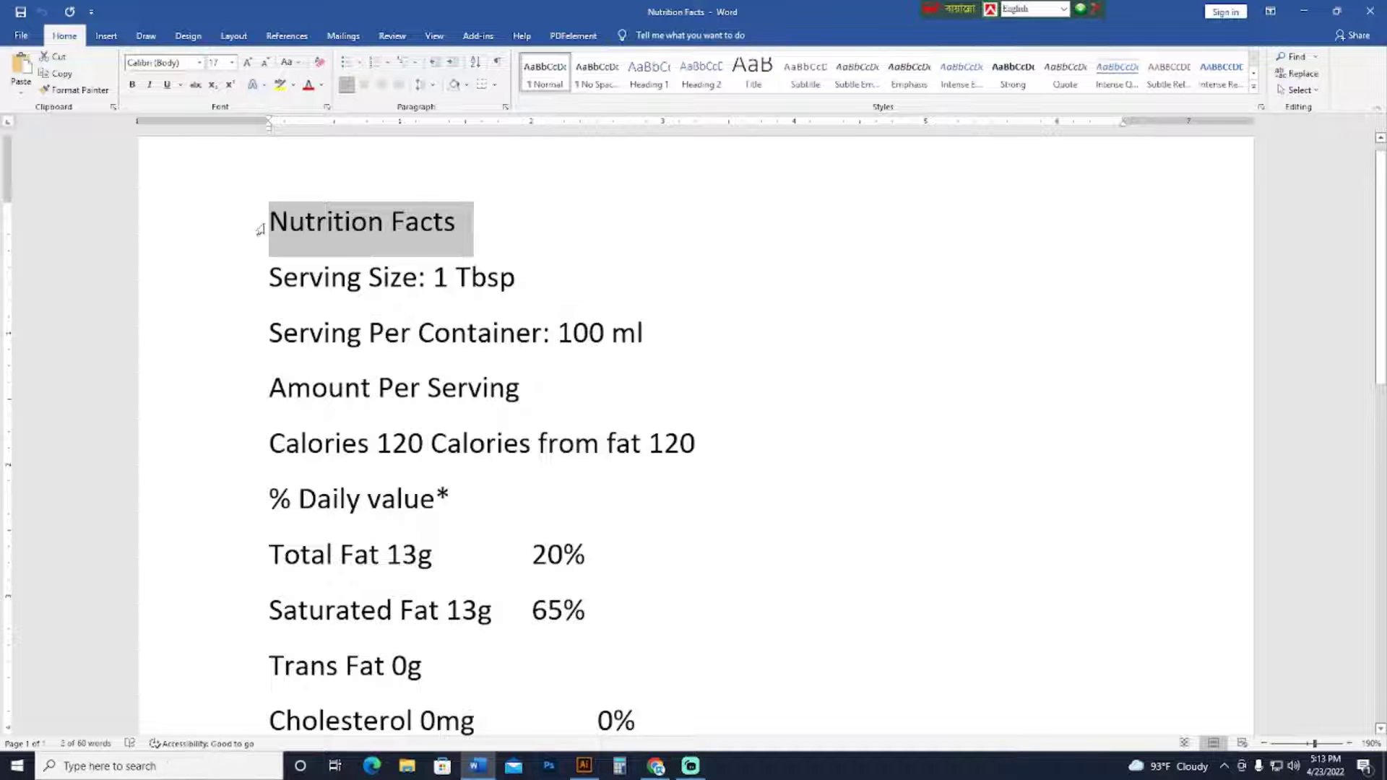
{"action": "left_click", "coordinate": [585, 766]}
{"action": "left_click", "coordinate": [18, 134]}
{"action": "left_click", "coordinate": [101, 250]}
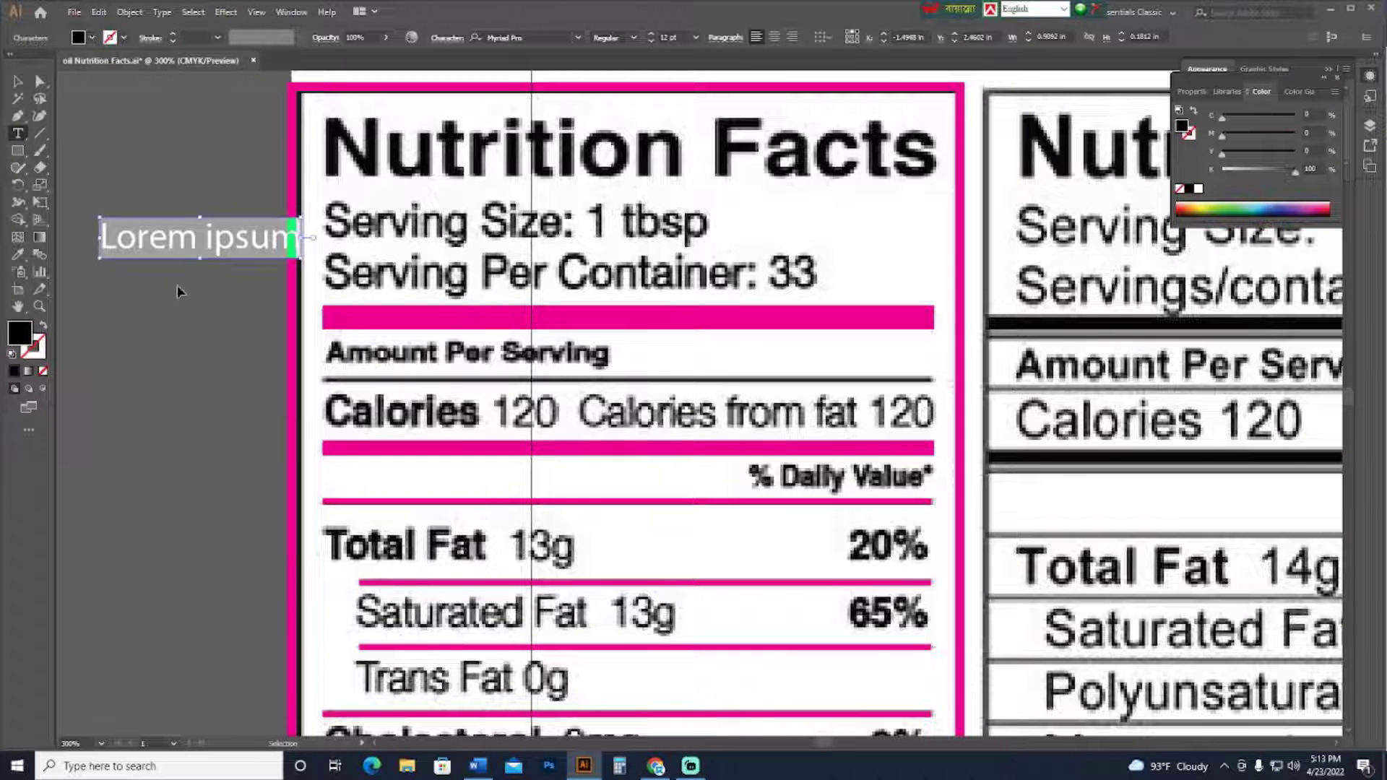
{"action": "key", "text": "ctrl+v"}
{"action": "key", "text": "Escape"}
{"action": "left_click_drag", "start_coordinate": [180, 261], "coordinate": [279, 313]}
{"action": "left_click", "coordinate": [294, 270]}
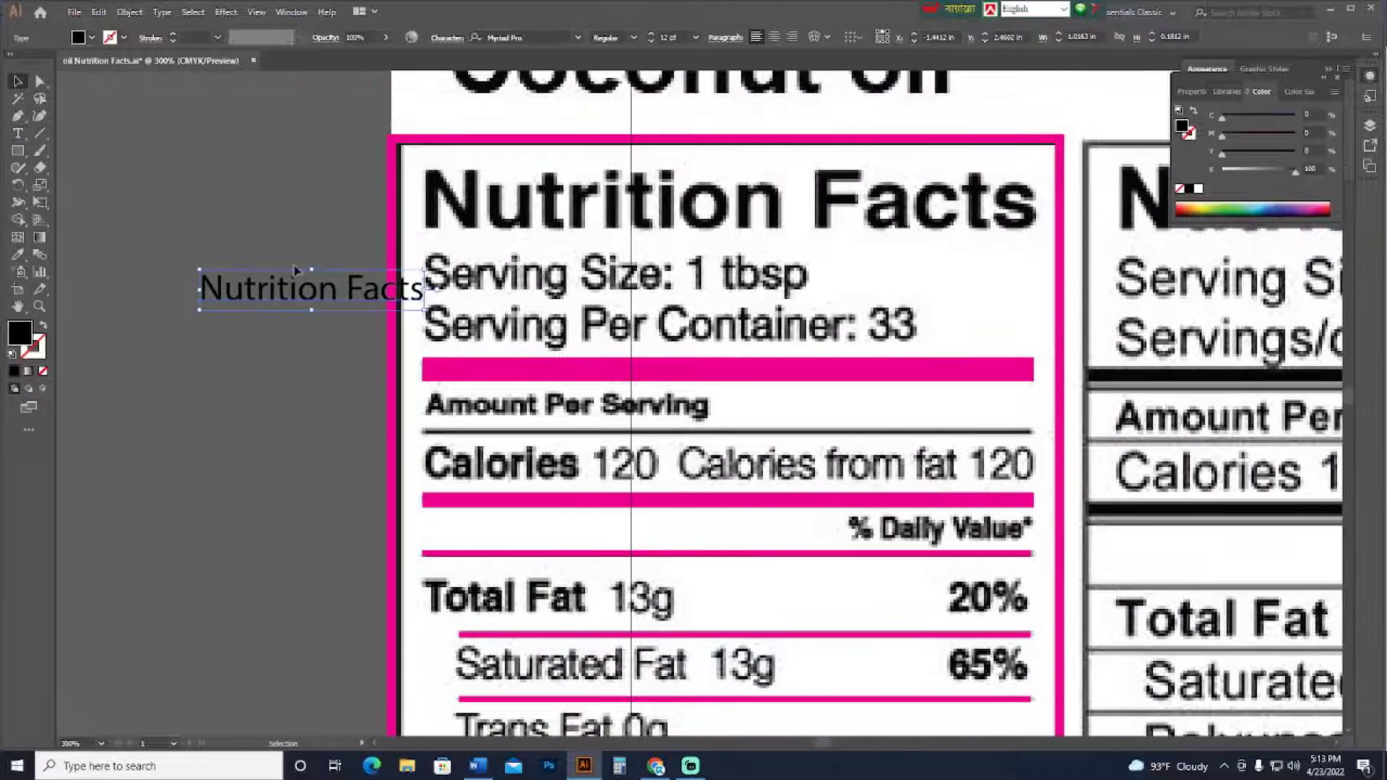
{"action": "left_click", "coordinate": [161, 11]}
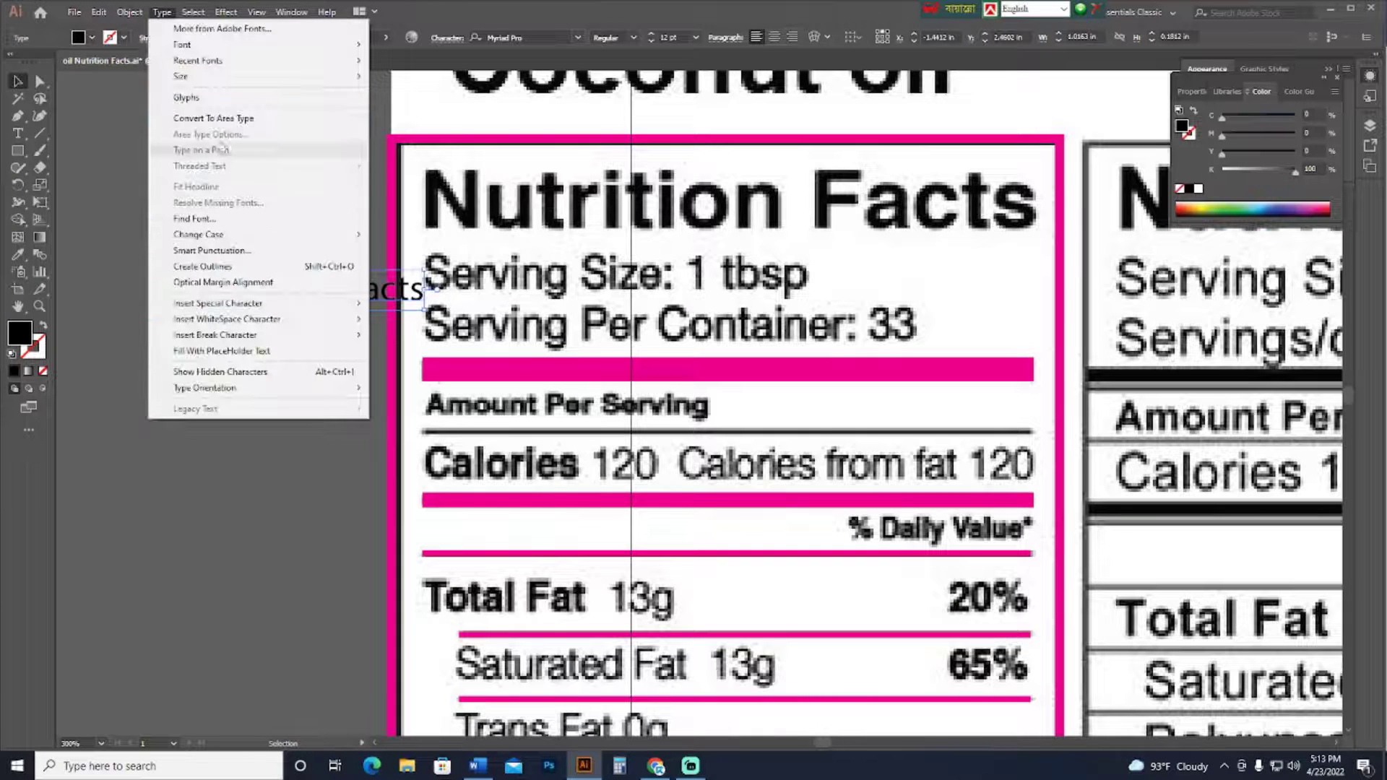
{"action": "mouse_move", "coordinate": [340, 235]}
{"action": "left_click", "coordinate": [443, 253]}
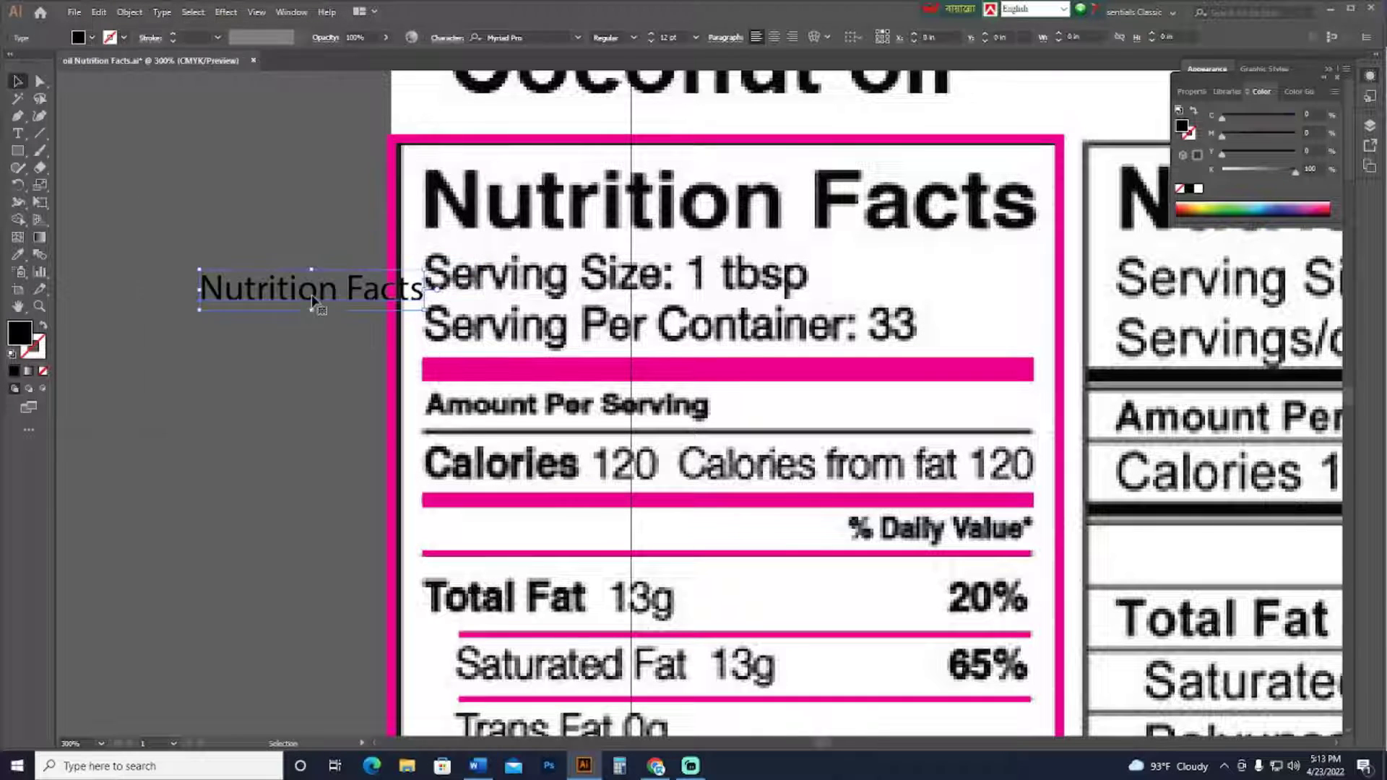
Set the Nutrition Facts text to Bold and move it onto the label's printed title, aligned with its start
{"action": "left_click", "coordinate": [578, 38]}
{"action": "left_click", "coordinate": [633, 37]}
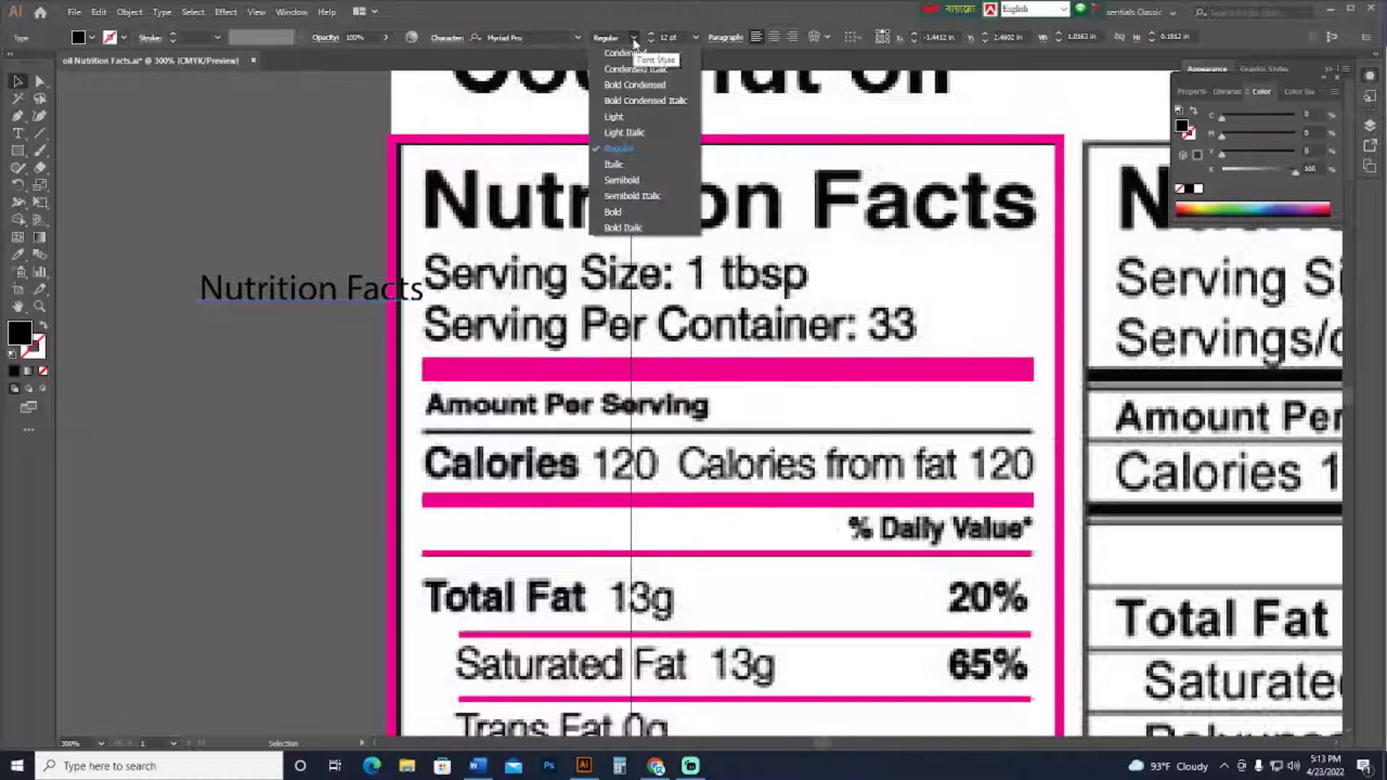
{"action": "left_click", "coordinate": [614, 215]}
{"action": "left_click_drag", "start_coordinate": [433, 287], "coordinate": [657, 179]}
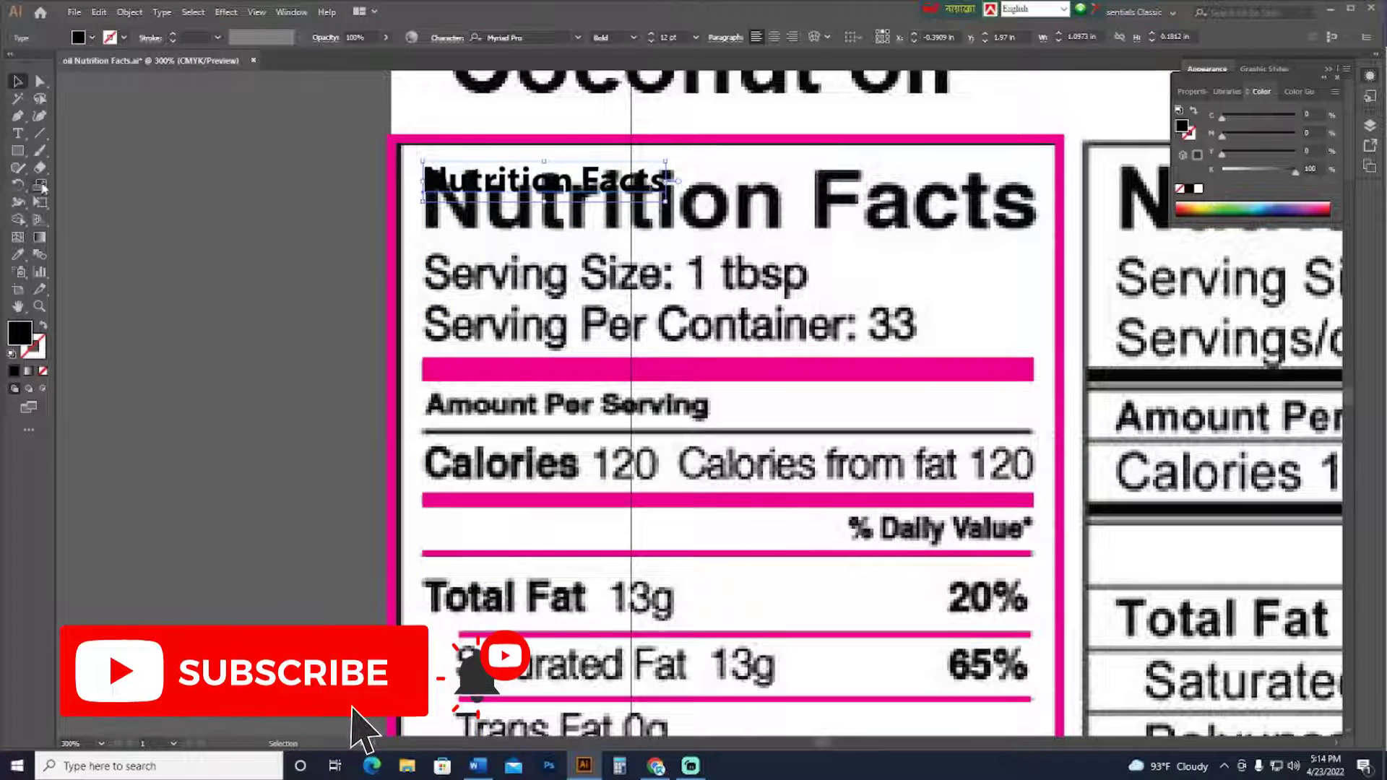
Sample the thick bar's magenta for the Nutrition Facts text and enlarge it to about 30 pt, spanning the printed title
{"action": "left_click", "coordinate": [17, 254]}
{"action": "left_click", "coordinate": [480, 365]}
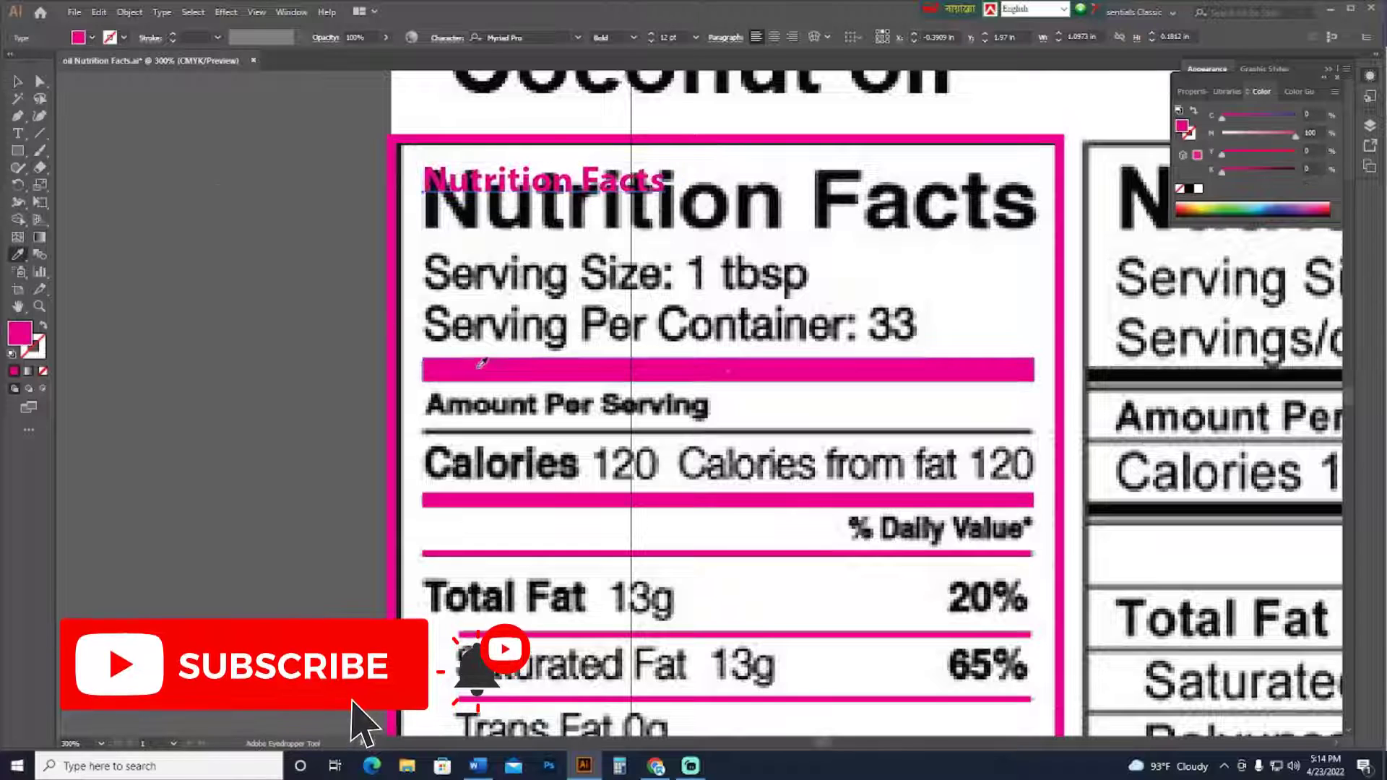
{"action": "left_click", "coordinate": [18, 83]}
{"action": "left_click_drag", "start_coordinate": [669, 202], "coordinate": [1034, 321]}
{"action": "key", "text": "Left"}
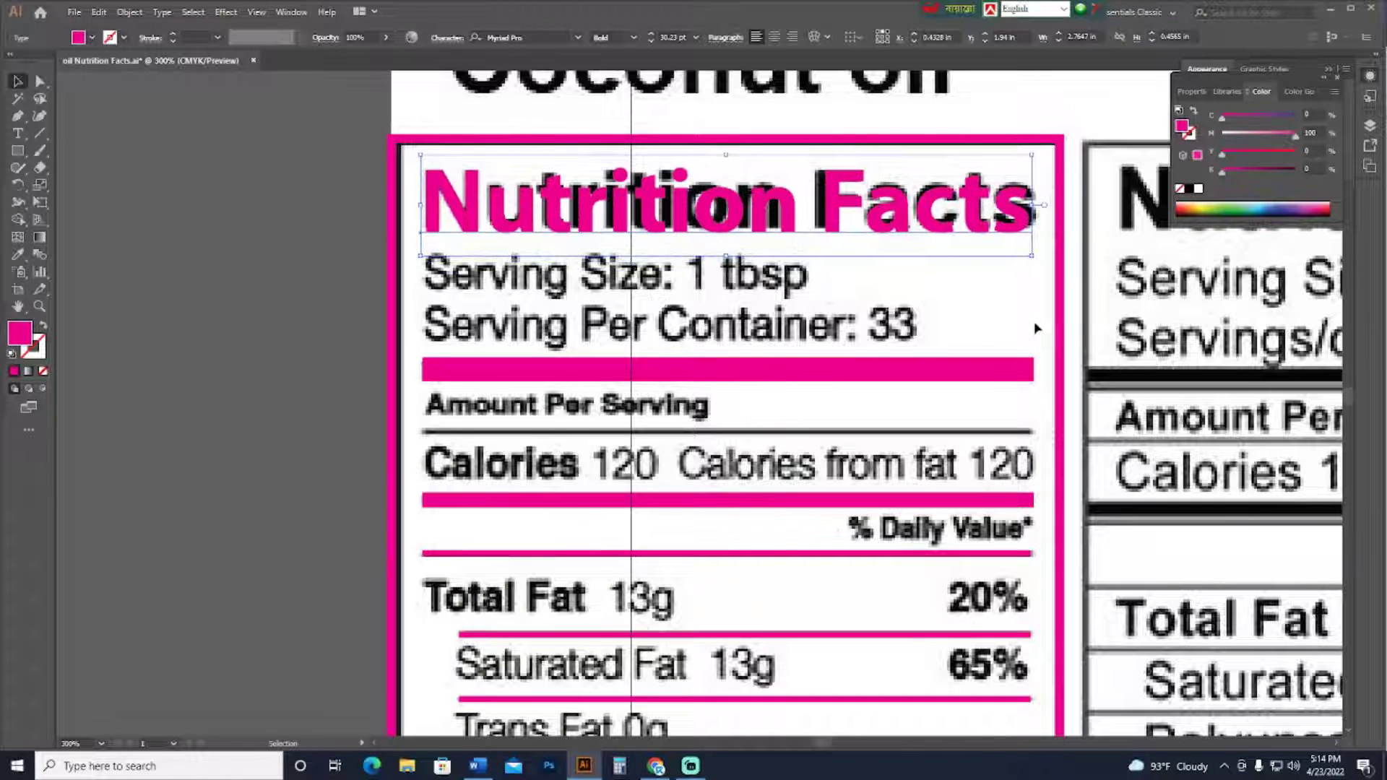
{"action": "left_click", "coordinate": [341, 396]}
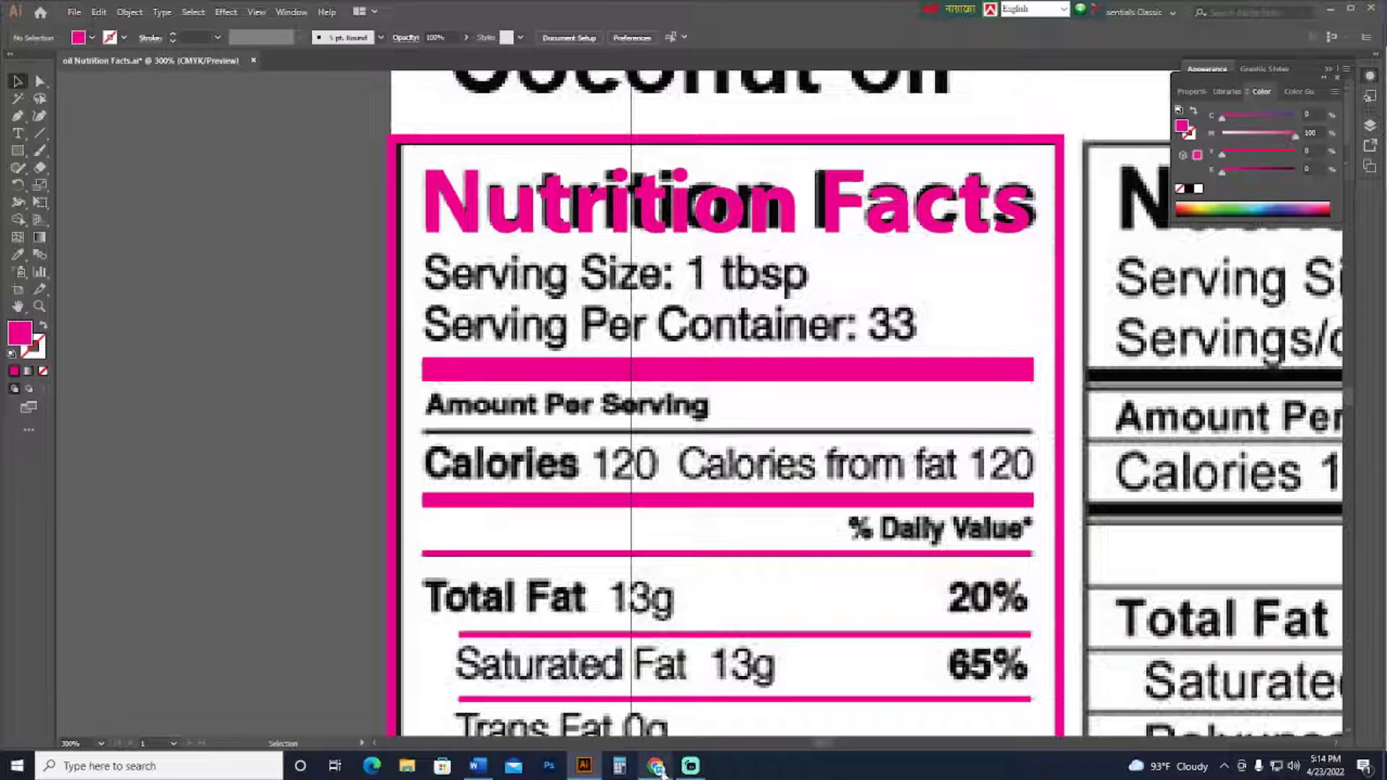
Copy the "Serving Size: 1 Tbsp" line from the Word document
{"action": "left_click", "coordinate": [496, 772]}
{"action": "left_click", "coordinate": [458, 277]}
{"action": "left_click", "coordinate": [209, 289]}
{"action": "key", "text": "ctrl+c"}
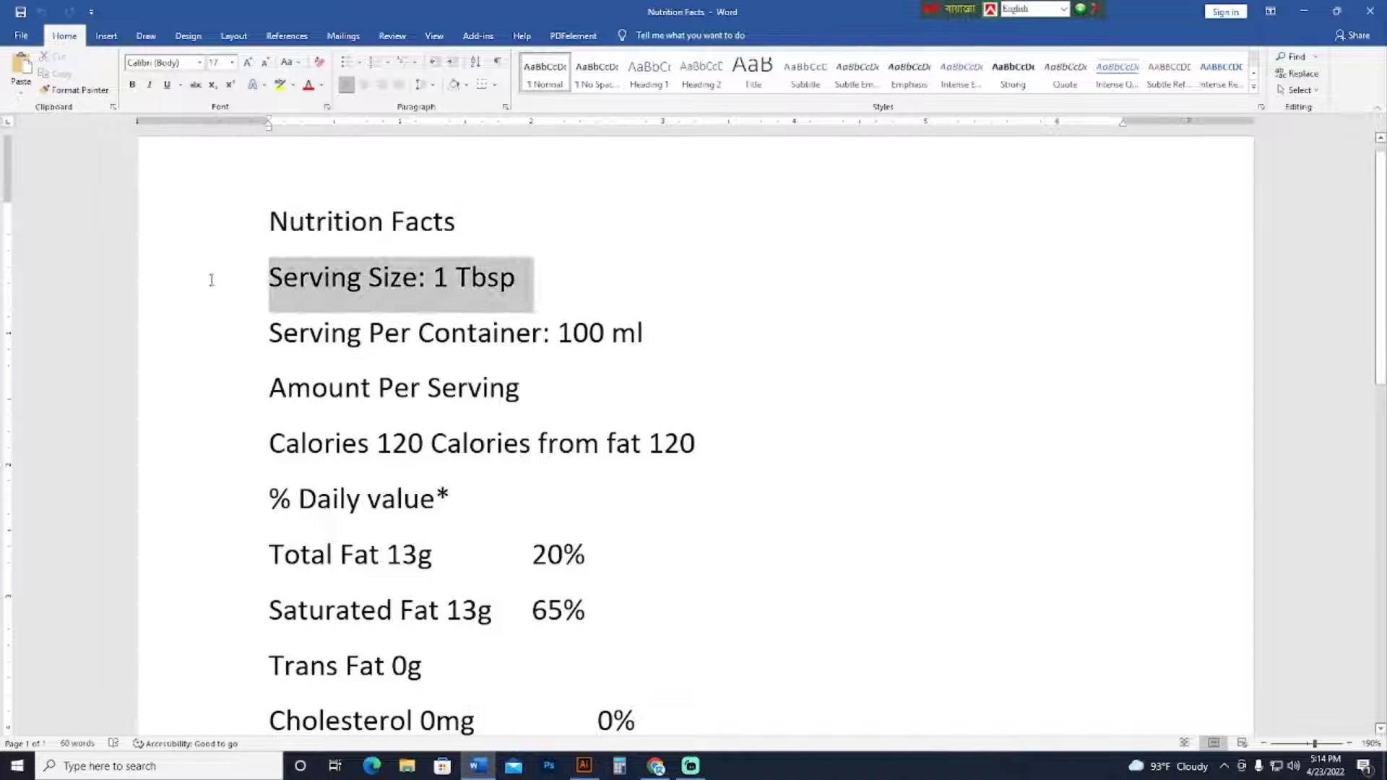
Duplicate the Nutrition Facts text beside the label in Illustrator and replace its content with "Serving Size: 1 Tbsp"
{"action": "left_click", "coordinate": [591, 766]}
{"action": "left_click_drag", "start_coordinate": [587, 497], "coordinate": [753, 490]}
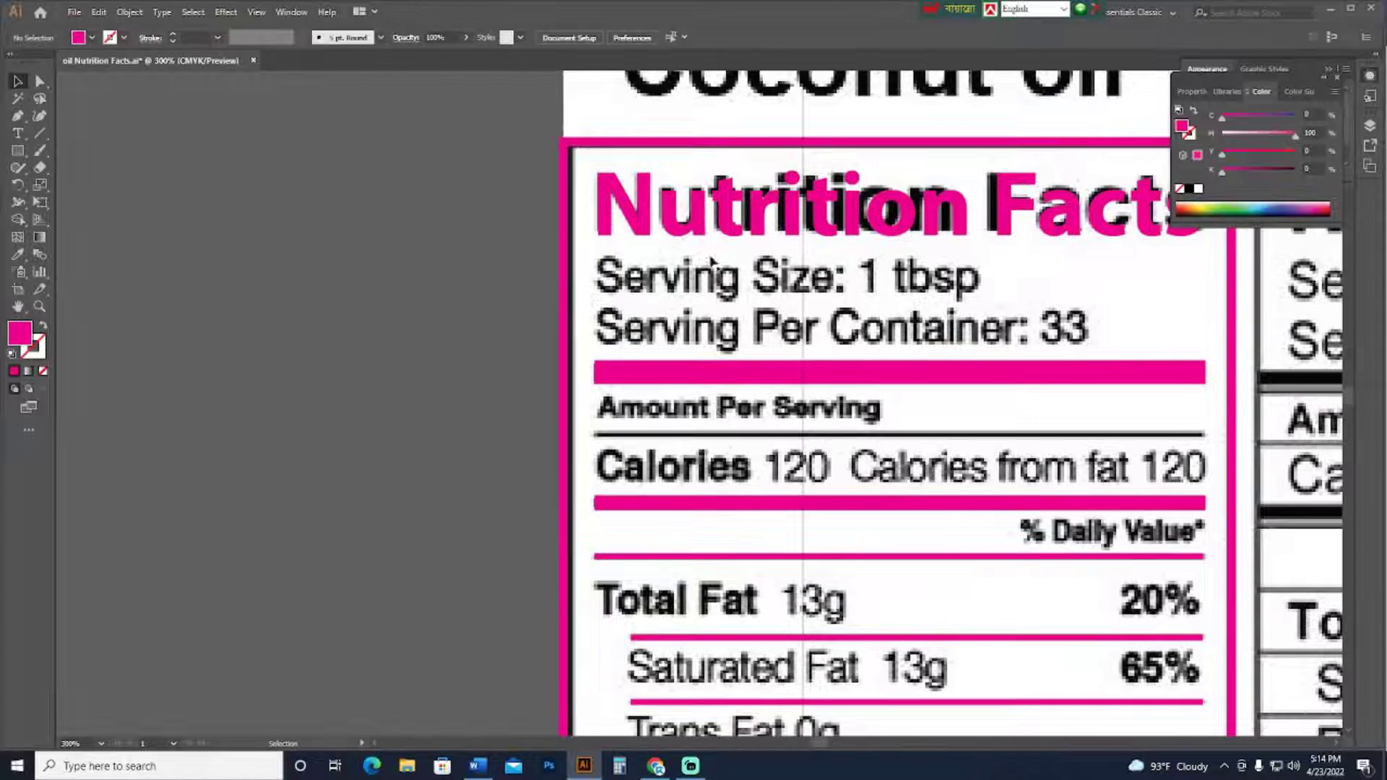
{"action": "left_click", "coordinate": [699, 234]}
{"action": "left_click_drag", "start_coordinate": [699, 246], "coordinate": [270, 474]}
{"action": "left_click_drag", "start_coordinate": [452, 229], "coordinate": [412, 430]}
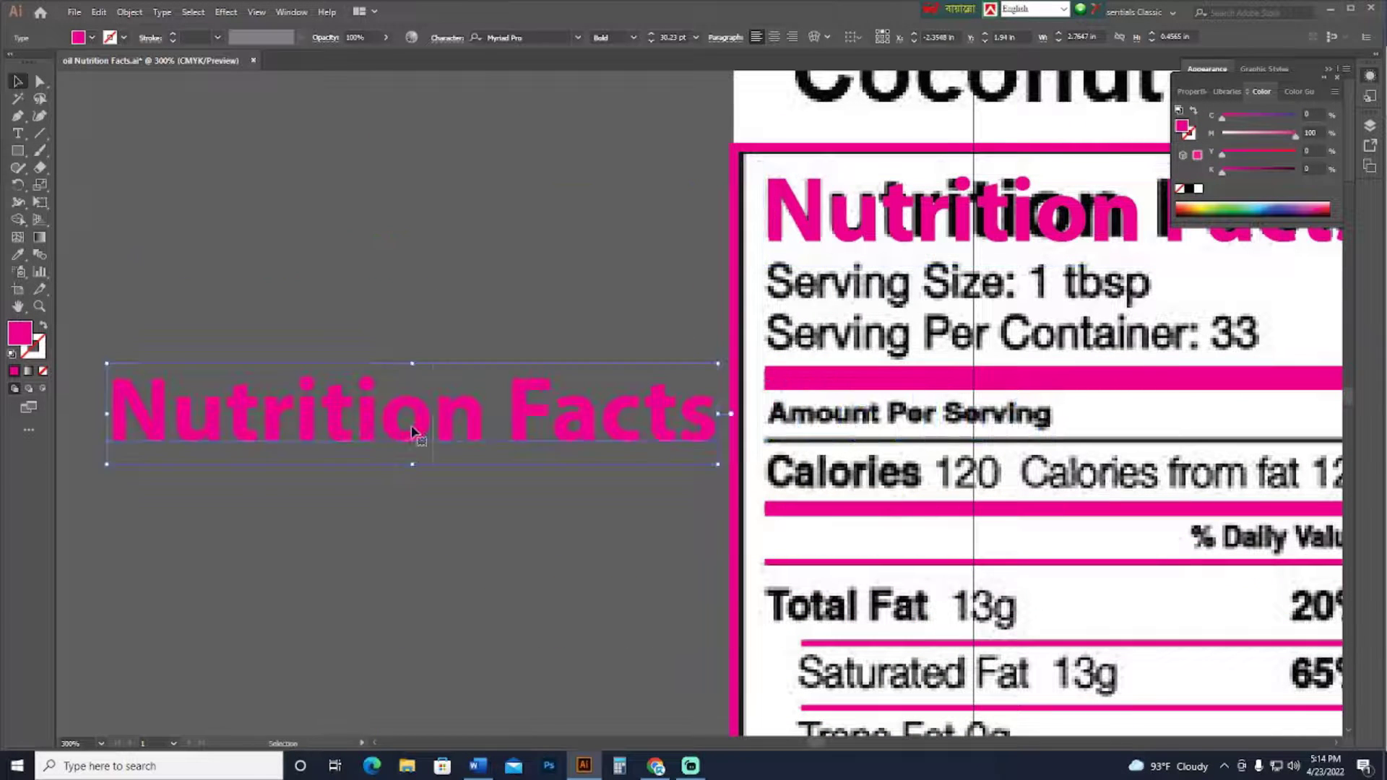
{"action": "double_click", "coordinate": [412, 430]}
{"action": "key", "text": "ctrl+a"}
{"action": "key", "text": "ctrl+v"}
{"action": "key", "text": "Escape"}
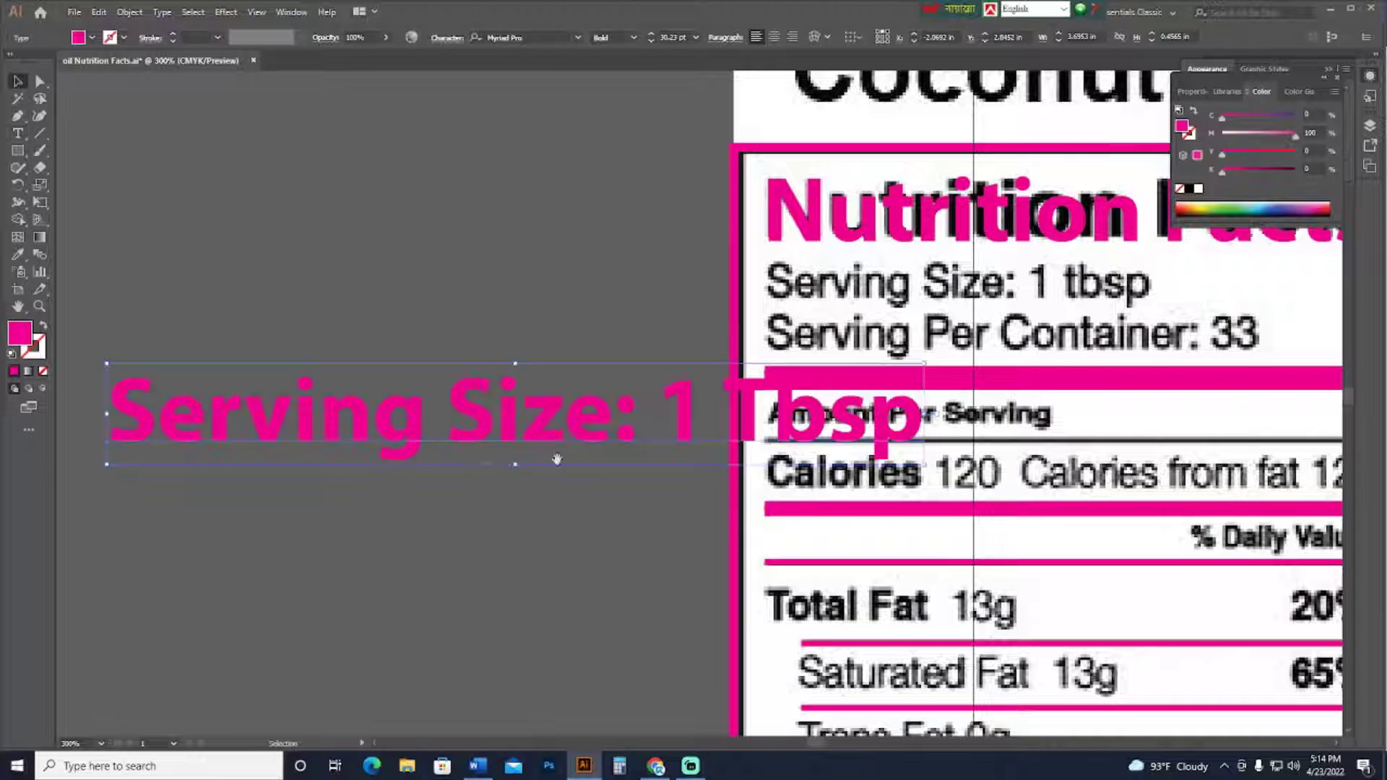
Set the Serving Size text to Regular and move it onto the label just below the title
{"action": "left_click_drag", "start_coordinate": [549, 217], "coordinate": [471, 228]}
{"action": "left_click", "coordinate": [614, 37]}
{"action": "left_click", "coordinate": [636, 147]}
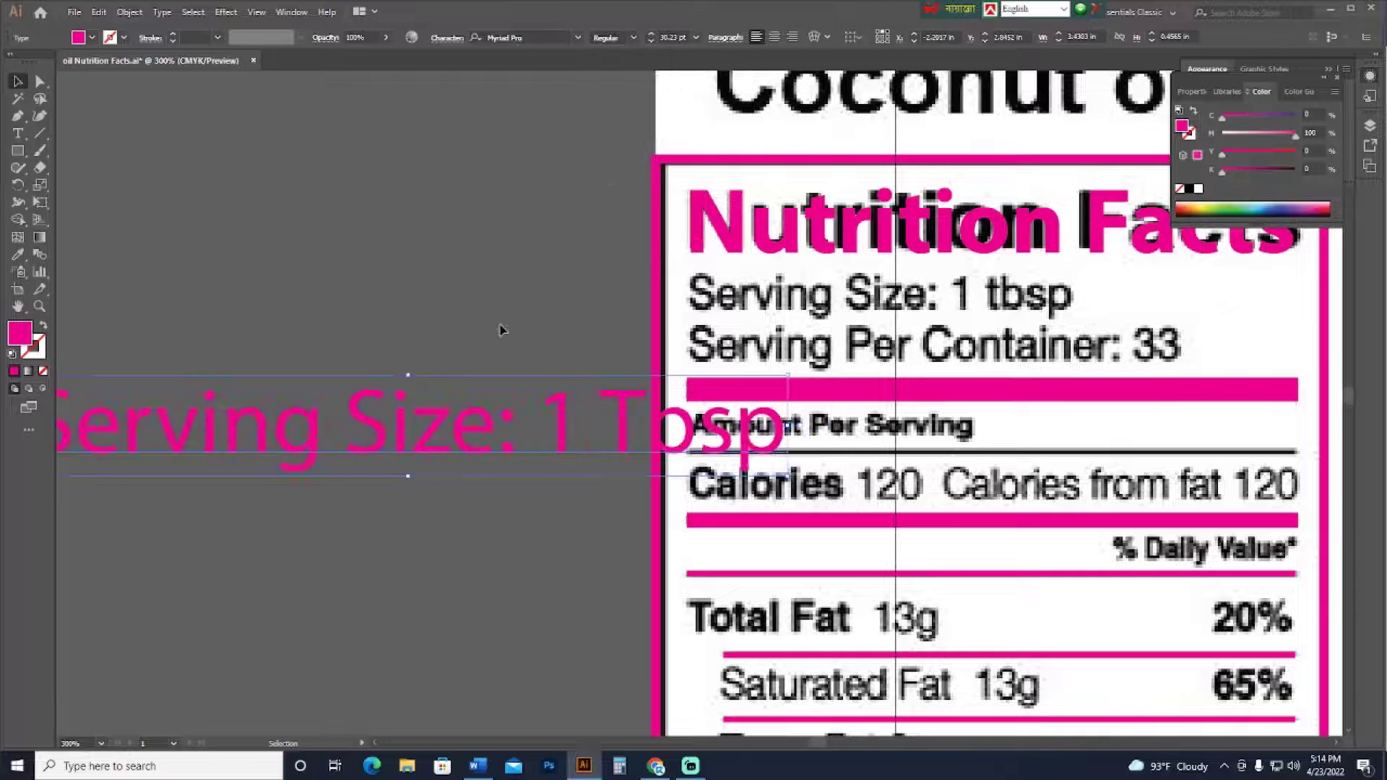
{"action": "scroll", "coordinate": [650, 361], "scroll_direction": "right", "scroll_amount": 3}
{"action": "left_click_drag", "start_coordinate": [319, 454], "coordinate": [930, 339]}
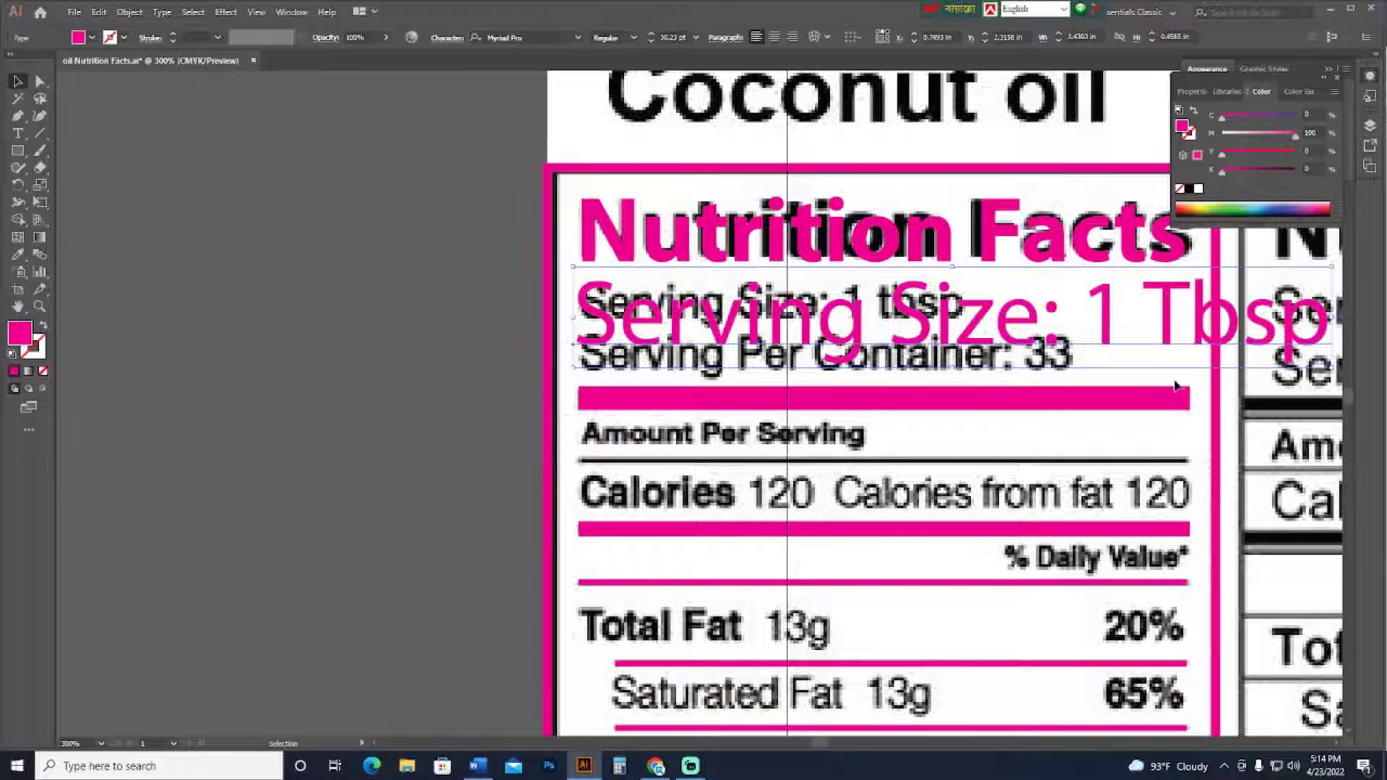
Scale the Serving Size text down to about 15.5 pt and align it with the printed serving size line
{"action": "left_click_drag", "start_coordinate": [1333, 367], "coordinate": [968, 324]}
{"action": "key", "text": "ctrl+="}
{"action": "key", "text": "ctrl+="}
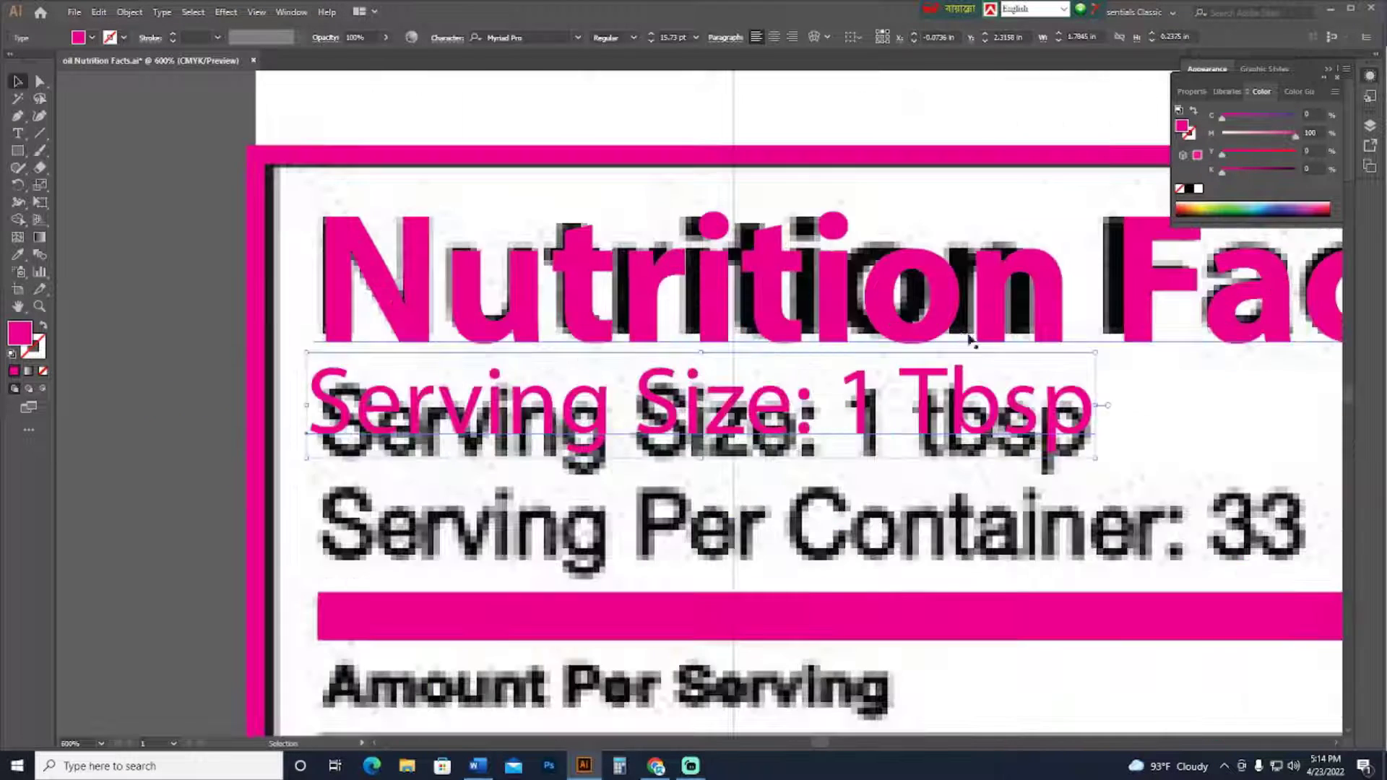
{"action": "left_click_drag", "start_coordinate": [666, 383], "coordinate": [673, 406]}
{"action": "scroll", "coordinate": [673, 406], "scroll_direction": "right", "scroll_amount": 3}
{"action": "scroll", "coordinate": [673, 406], "scroll_direction": "down", "scroll_amount": 1}
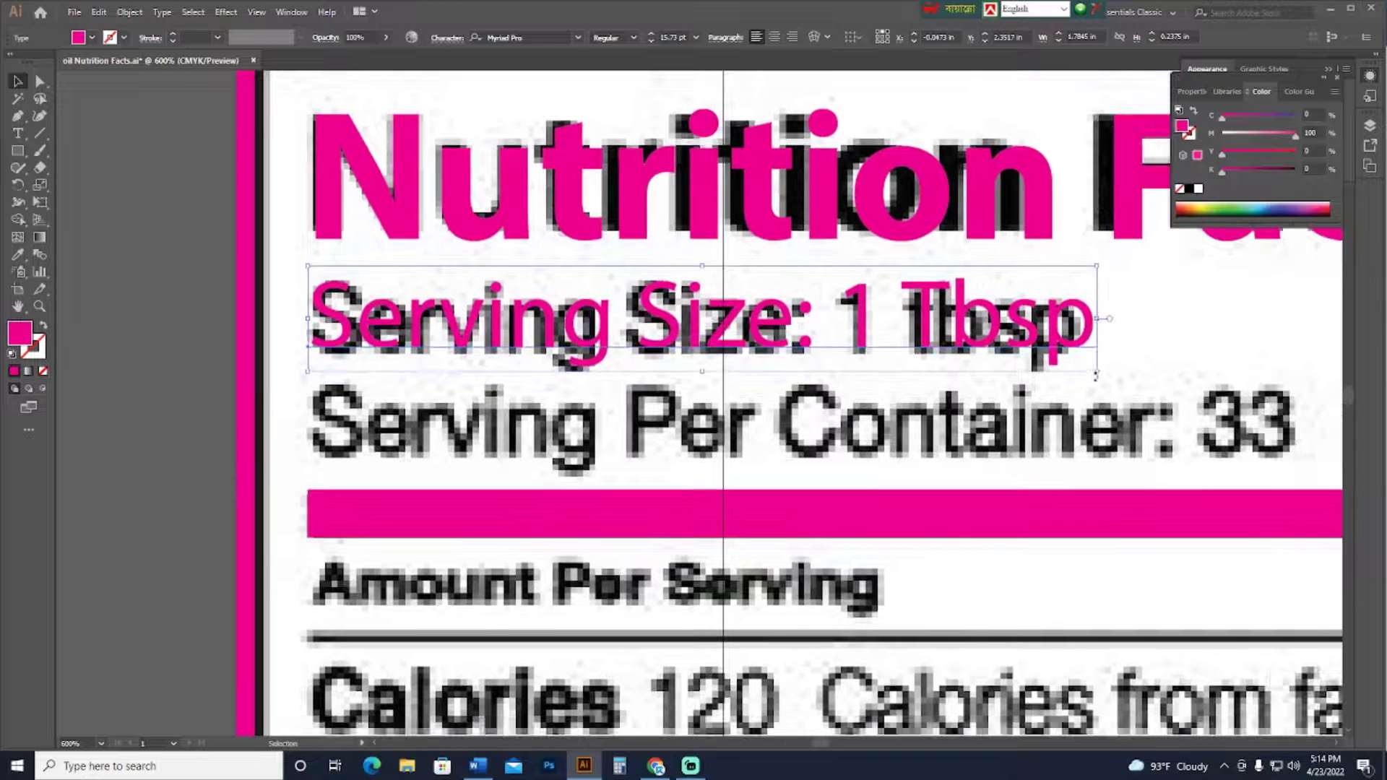
{"action": "left_click_drag", "start_coordinate": [1095, 374], "coordinate": [1080, 365]}
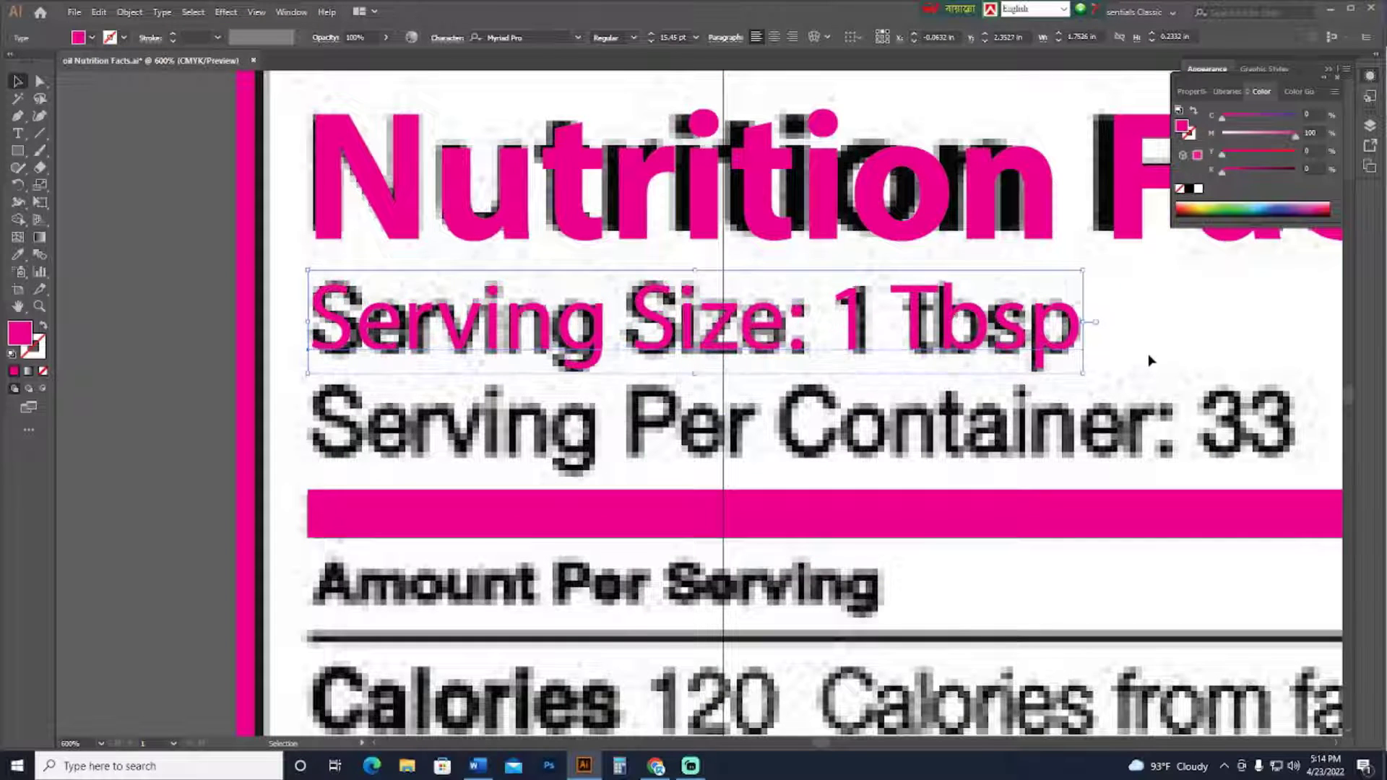
{"action": "left_click", "coordinate": [1149, 360]}
Copy the "Serving Per Container: 100 ml" line from the Word document
{"action": "key", "text": "ctrl+minus"}
{"action": "key", "text": "ctrl+minus"}
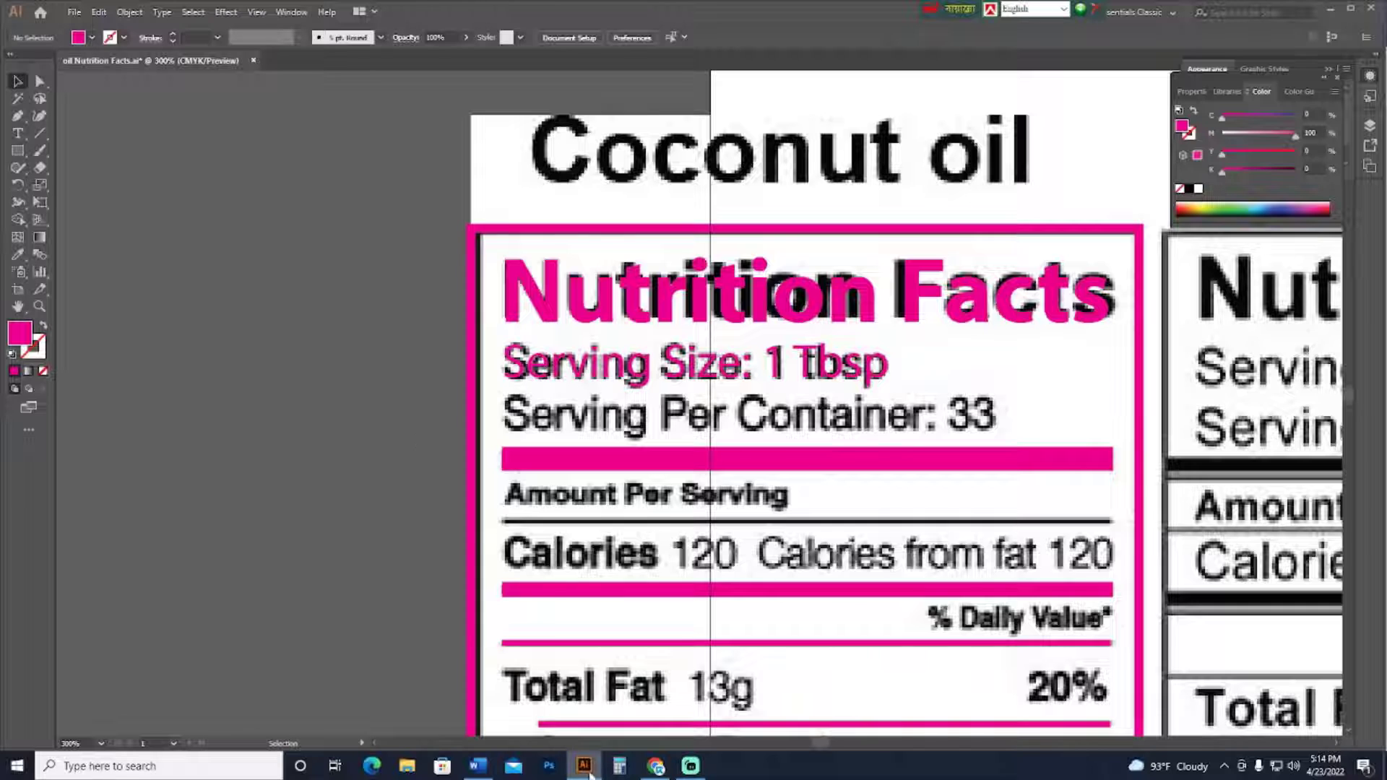
{"action": "left_click", "coordinate": [476, 766]}
{"action": "left_click_drag", "start_coordinate": [639, 333], "coordinate": [252, 336]}
{"action": "key", "text": "ctrl+c"}
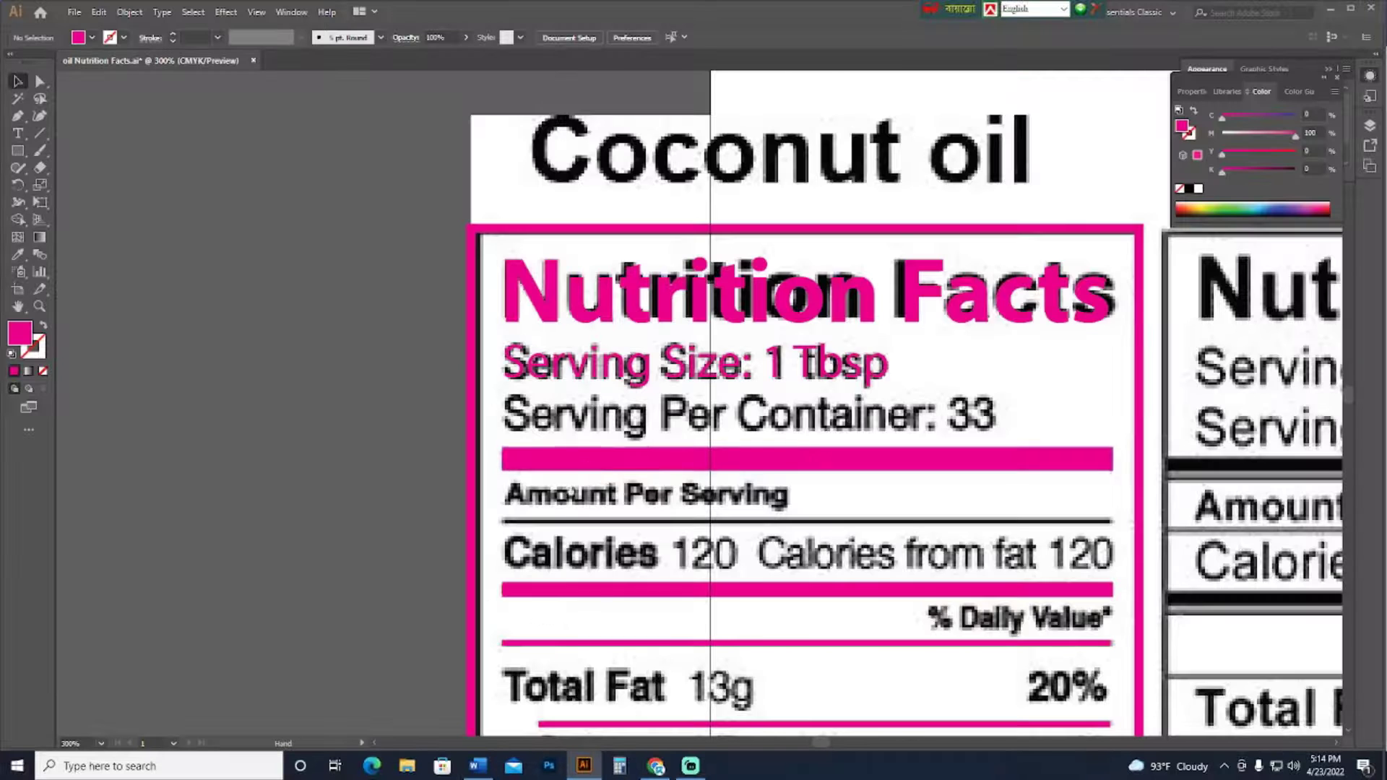
Place a "Serving Per Container: 100 ml" text in the Serving Size style over the matching printed line in Illustrator
{"action": "left_click", "coordinate": [584, 766]}
{"action": "left_click_drag", "start_coordinate": [827, 275], "coordinate": [890, 319]}
{"action": "triple_click", "coordinate": [362, 456]}
{"action": "key", "text": "ctrl+v"}
{"action": "left_click", "coordinate": [18, 82]}
{"action": "left_click", "coordinate": [432, 400]}
Copy "Amount Per Serving" from the Word document and paste it over a spare Serving Per Container text beside the label in Illustrator
{"action": "scroll", "coordinate": [500, 558], "scroll_direction": "down", "scroll_amount": 1}
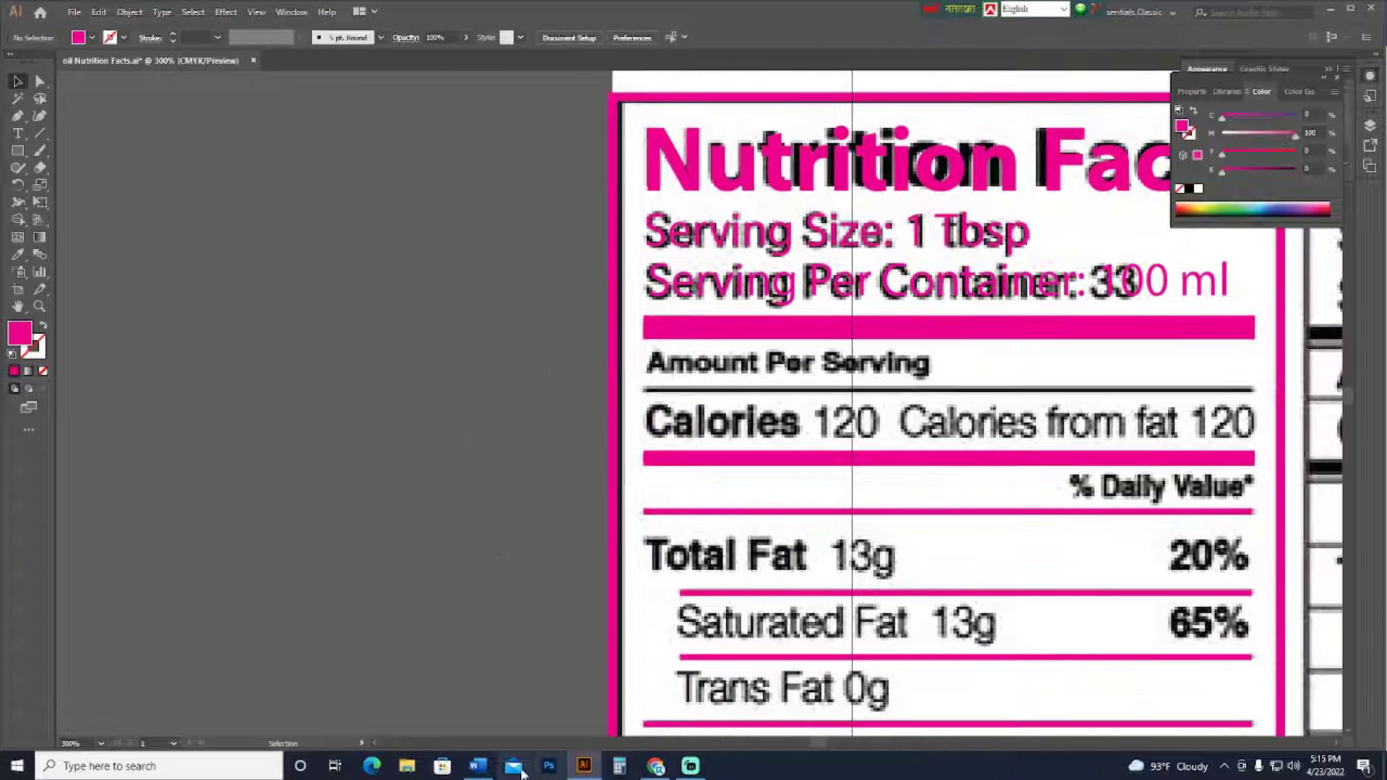
{"action": "left_click", "coordinate": [477, 766]}
{"action": "left_click_drag", "start_coordinate": [536, 390], "coordinate": [252, 391]}
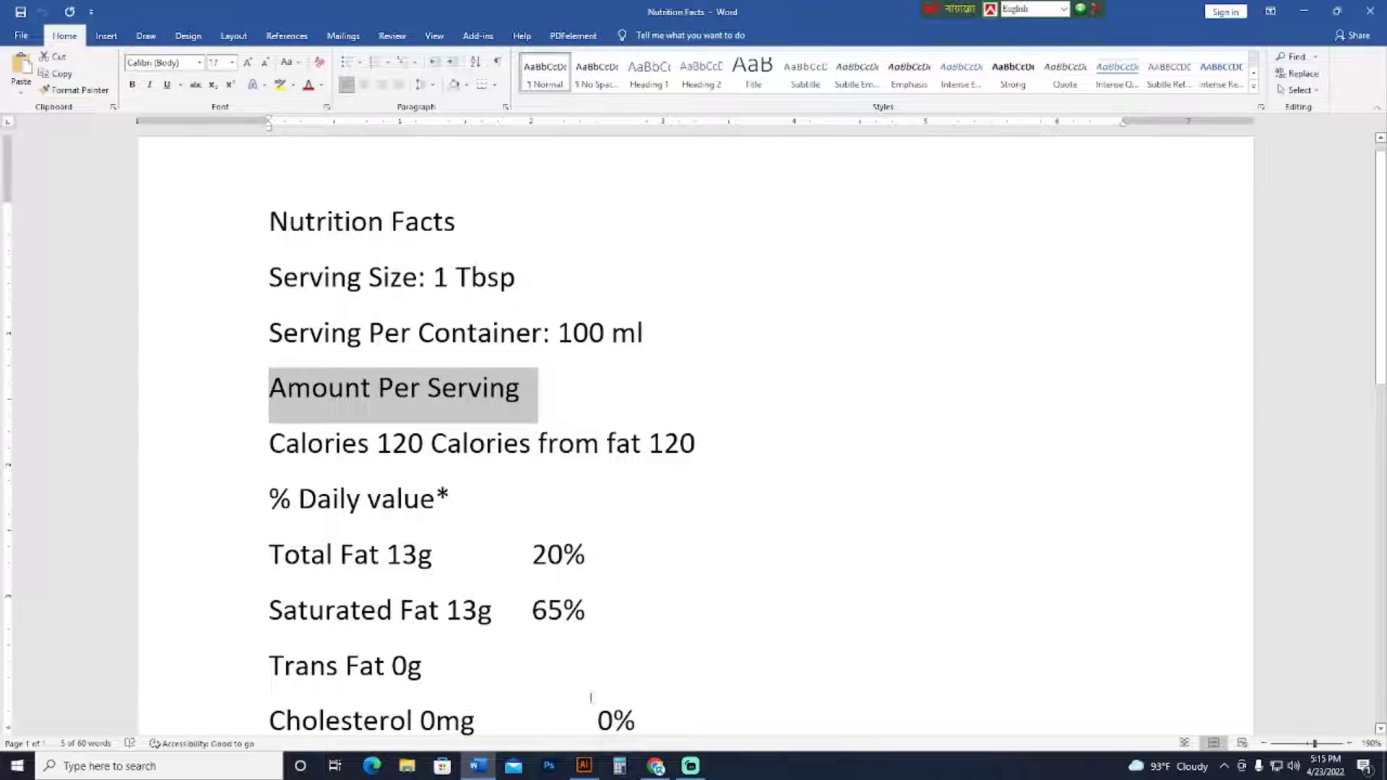
{"action": "left_click", "coordinate": [584, 766]}
{"action": "key", "text": "ctrl+v"}
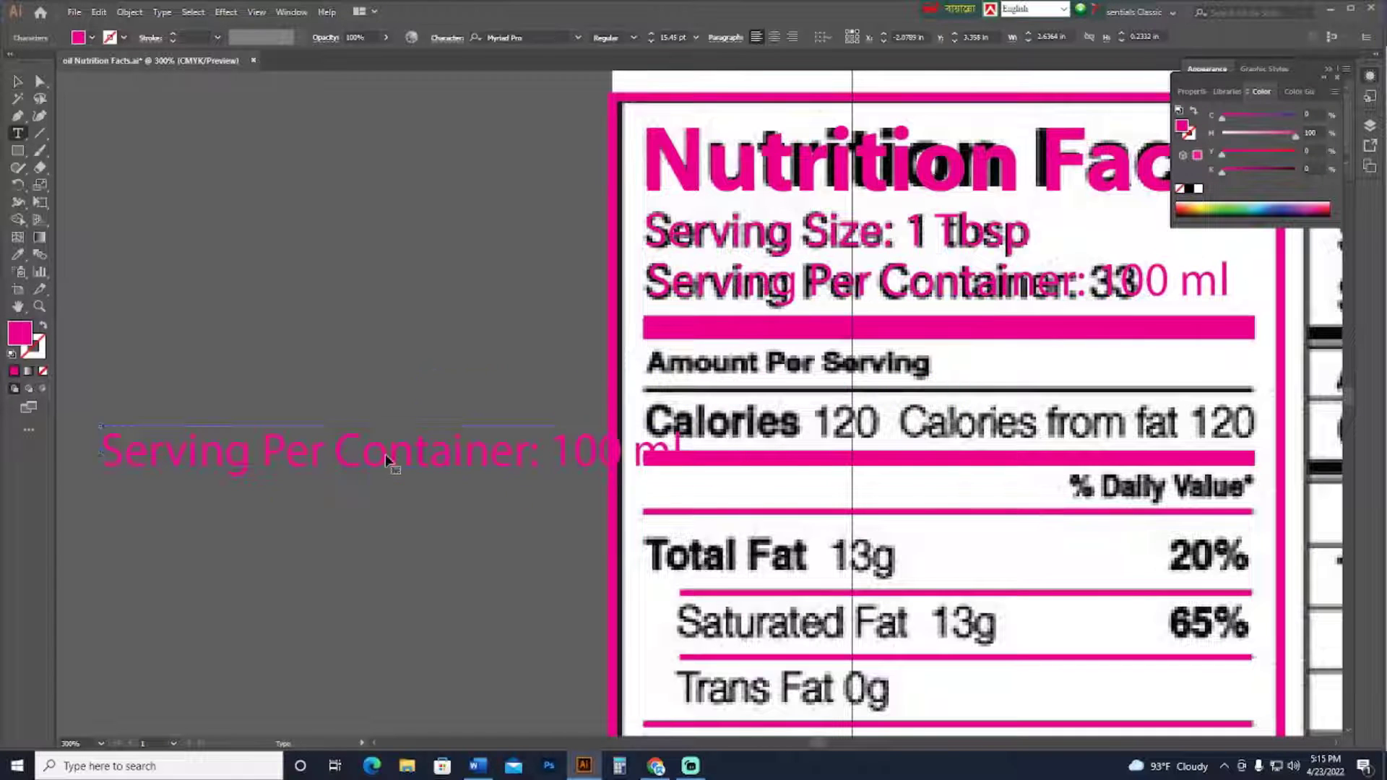
{"action": "key", "text": "v"}
Move a copy of the Amount Per Serving text onto its printed line and scale it down to about 11.4 pt
{"action": "left_click_drag", "start_coordinate": [352, 458], "coordinate": [896, 365]}
{"action": "key", "text": "ctrl+equal"}
{"action": "left_click_drag", "start_coordinate": [968, 440], "coordinate": [825, 425]}
{"action": "key", "text": "Down"}
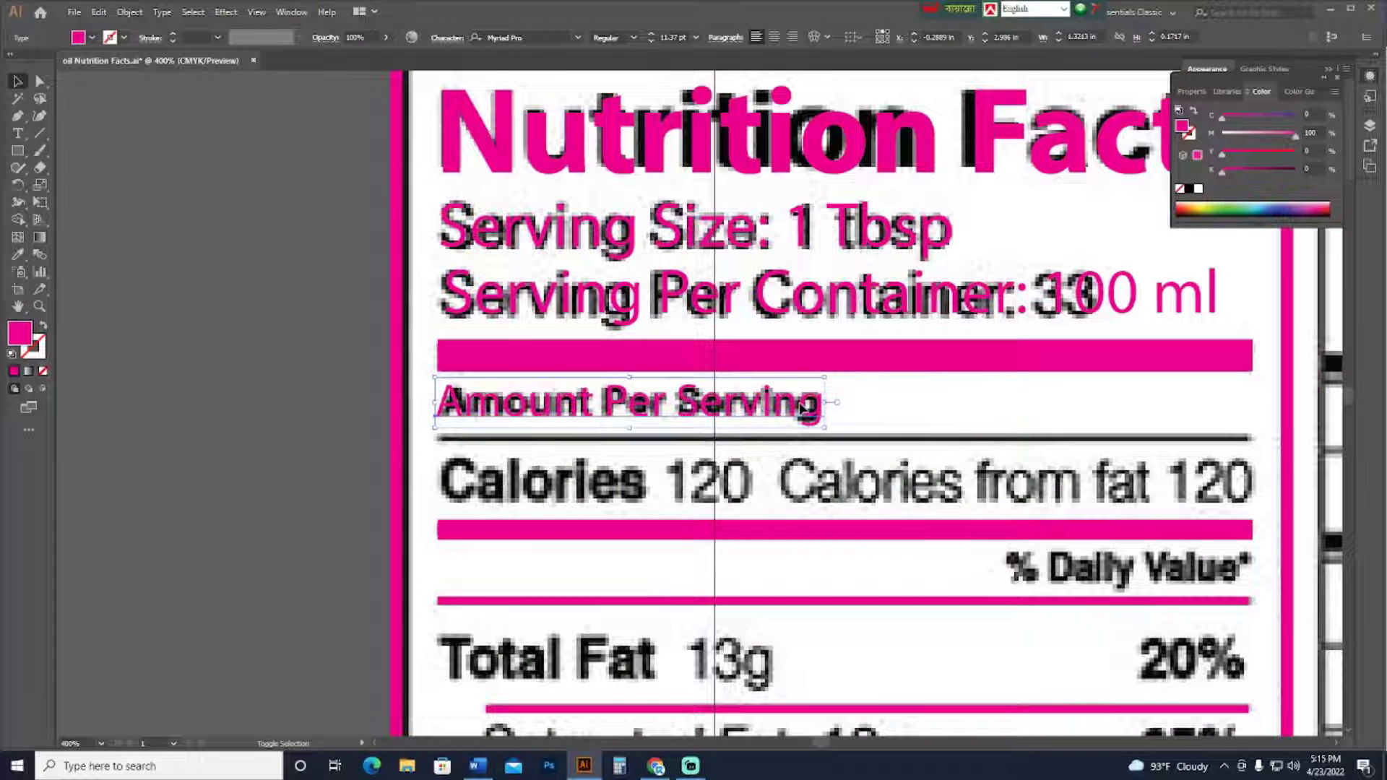
{"action": "left_click", "coordinate": [285, 381]}
Copy the "Calories 120 Calories from fat 120" line from the Word document
{"action": "left_click", "coordinate": [479, 767]}
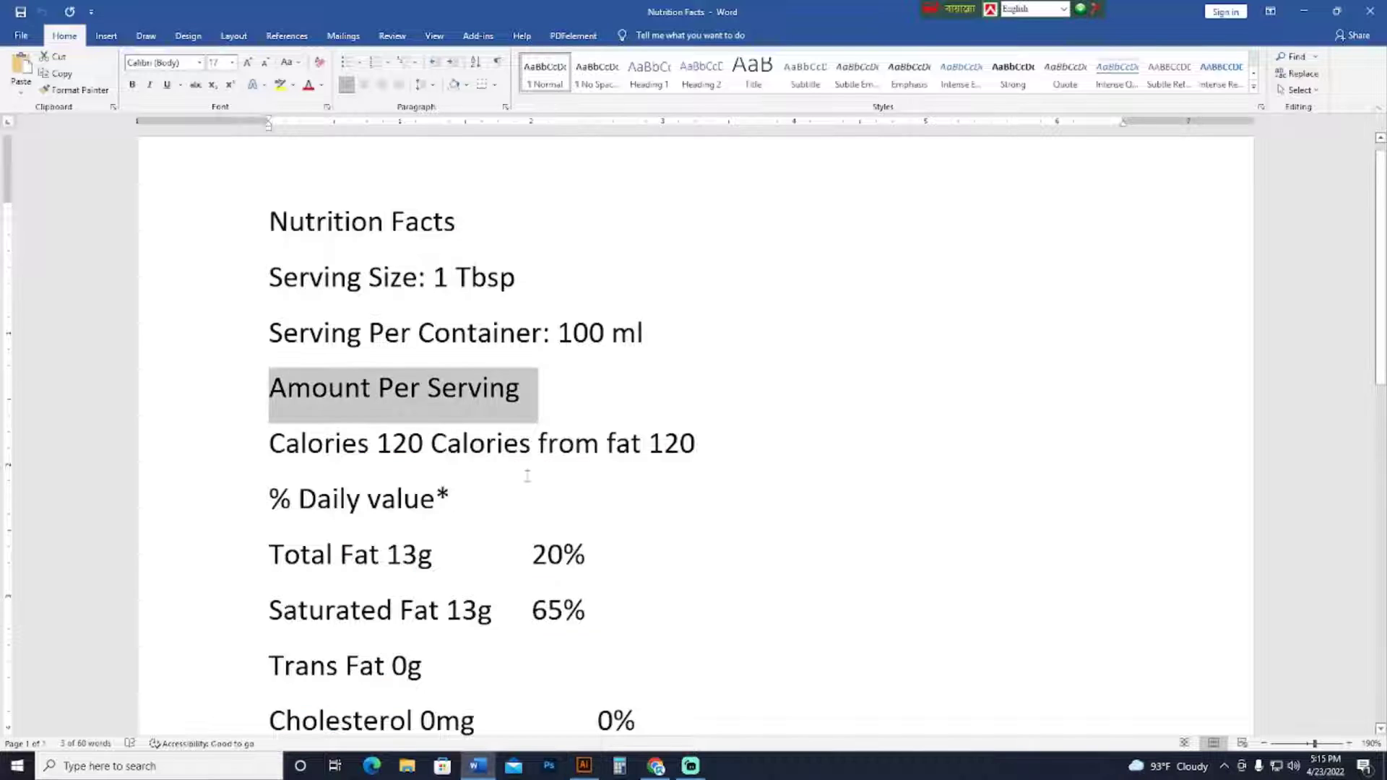
{"action": "left_click_drag", "start_coordinate": [696, 444], "coordinate": [256, 453]}
{"action": "key", "text": "ctrl+c"}
Replace the content of the spare Amount Per Serving text beside the label in Illustrator with "Calories 120 Calories from fat 120"
{"action": "left_click", "coordinate": [584, 766]}
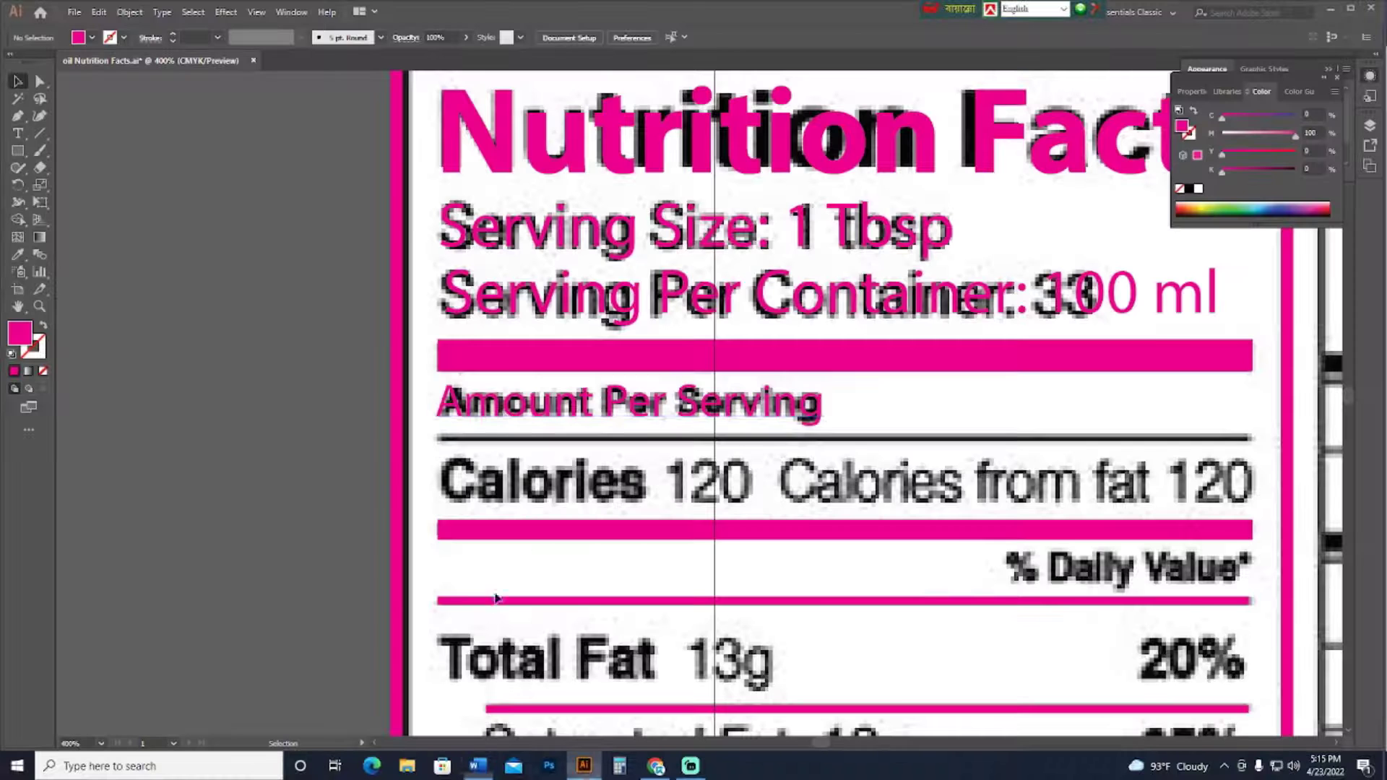
{"action": "scroll", "coordinate": [693, 405], "scroll_direction": "down", "scroll_amount": 3}
{"action": "scroll", "coordinate": [694, 404], "scroll_direction": "left", "scroll_amount": 5}
{"action": "left_click", "coordinate": [324, 444]}
{"action": "double_click", "coordinate": [323, 444]}
{"action": "key", "text": "ctrl+a"}
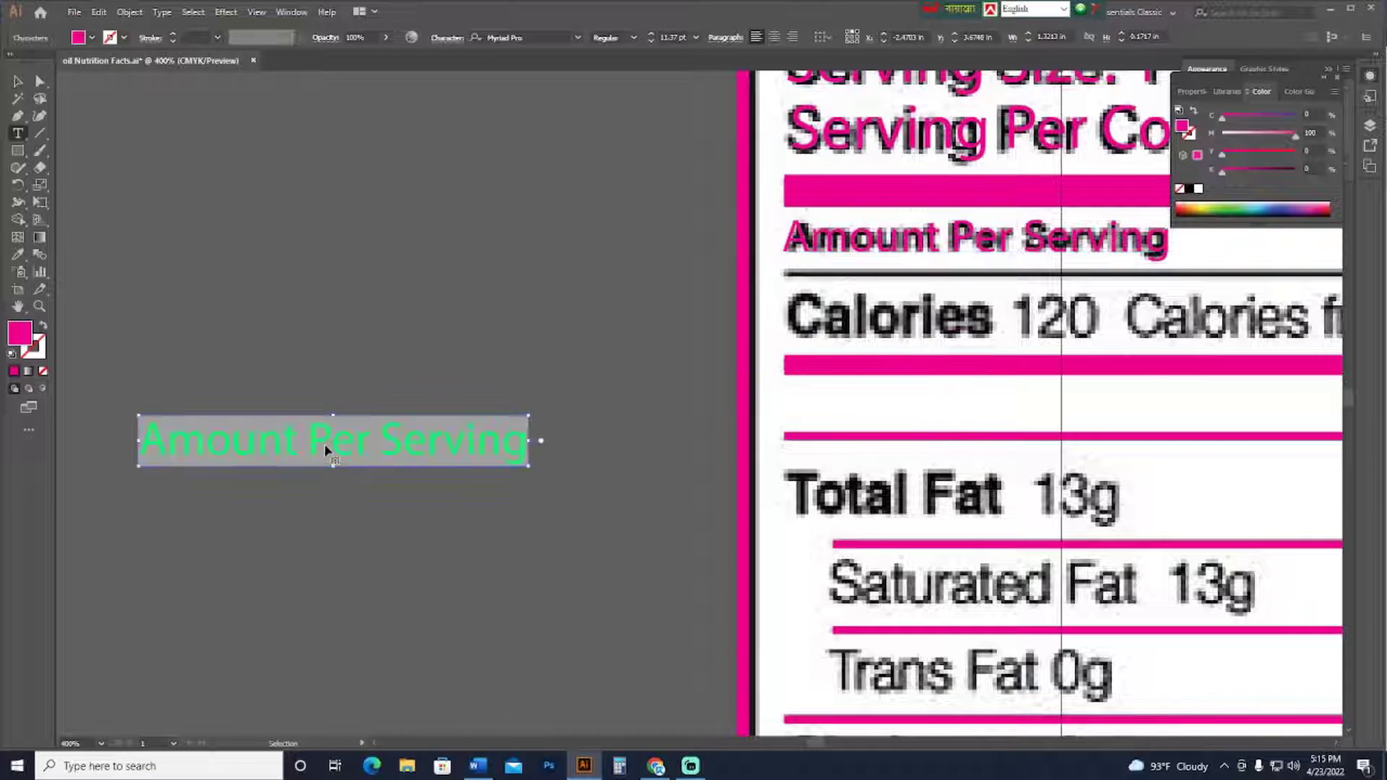
{"action": "key", "text": "ctrl+v"}
{"action": "scroll", "coordinate": [362, 361], "scroll_direction": "right", "scroll_amount": 2}
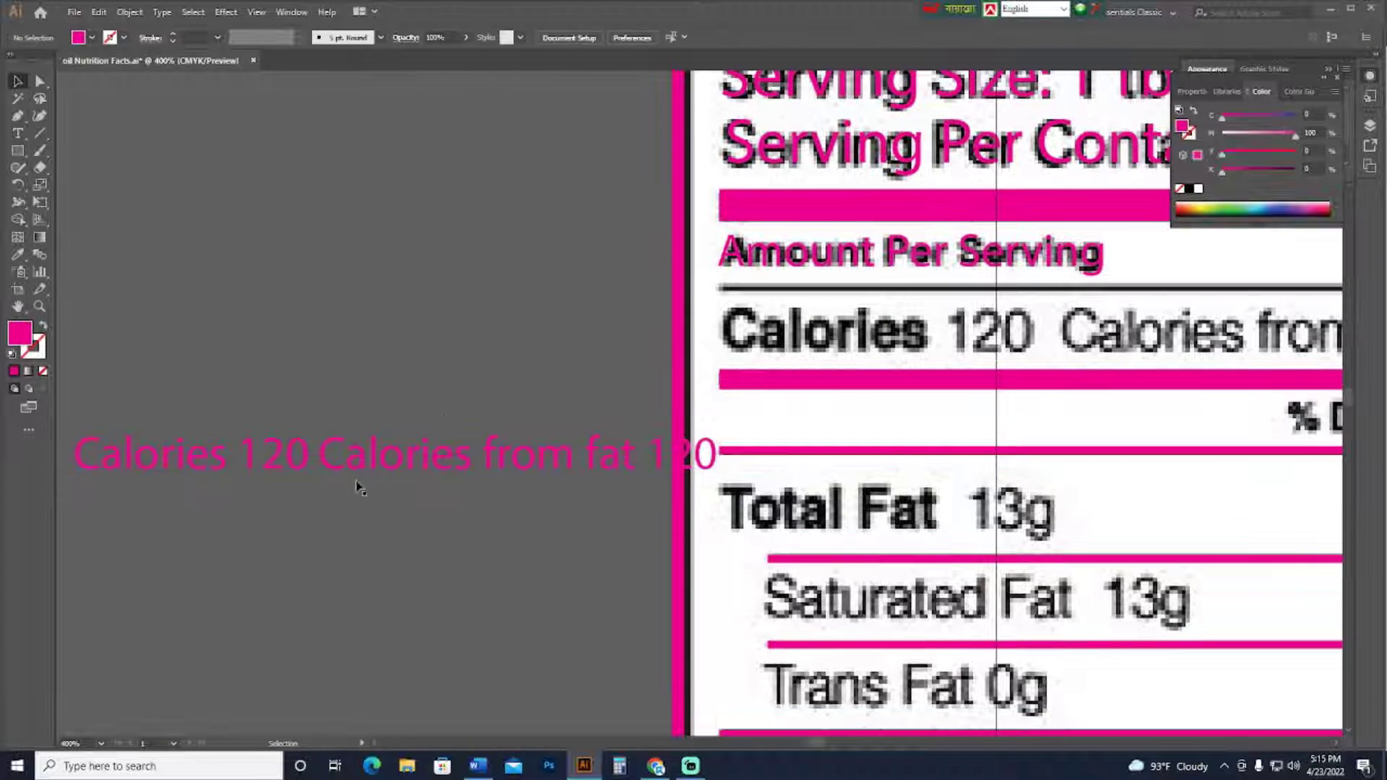
Make only the first word, "Calories", Bold in the calories text
{"action": "left_click_drag", "start_coordinate": [229, 454], "coordinate": [58, 454]}
{"action": "scroll", "coordinate": [417, 147], "scroll_direction": "left", "scroll_amount": 2}
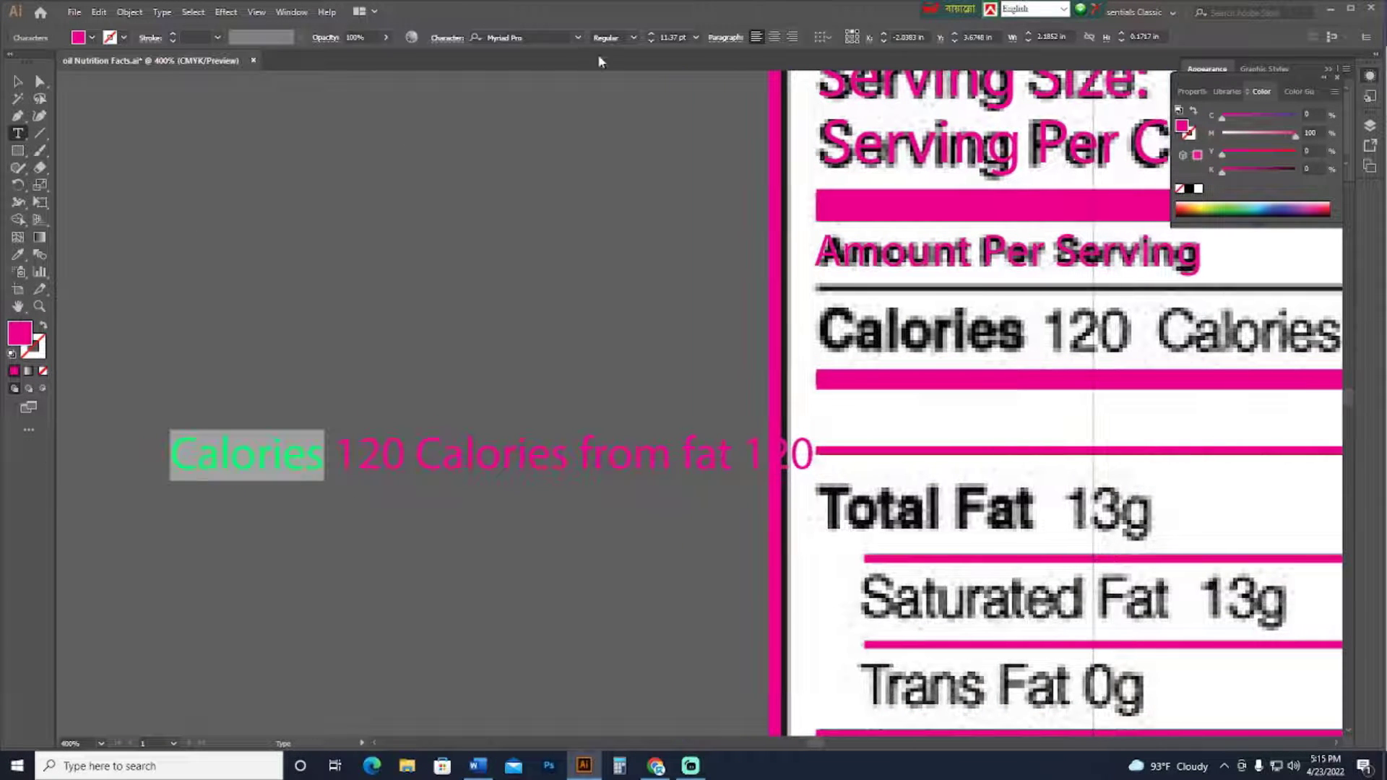
{"action": "left_click", "coordinate": [614, 37]}
{"action": "left_click", "coordinate": [630, 209]}
{"action": "key", "text": "Escape"}
{"action": "left_click", "coordinate": [552, 367]}
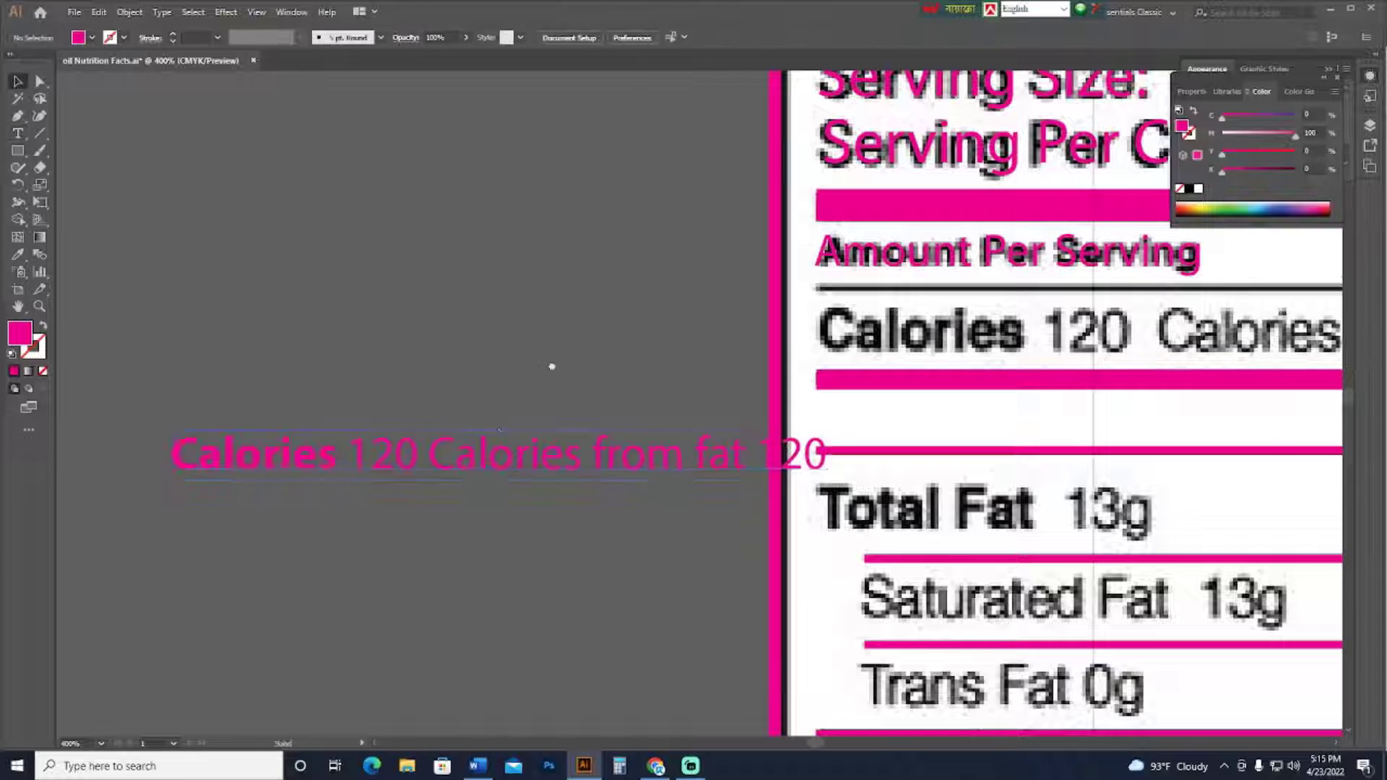
Enlarge the calories text to the label's inner width and place it over the printed calories line
{"action": "left_click_drag", "start_coordinate": [820, 459], "coordinate": [991, 394]}
{"action": "left_click_drag", "start_coordinate": [561, 440], "coordinate": [858, 396]}
{"action": "left_click", "coordinate": [307, 401]}
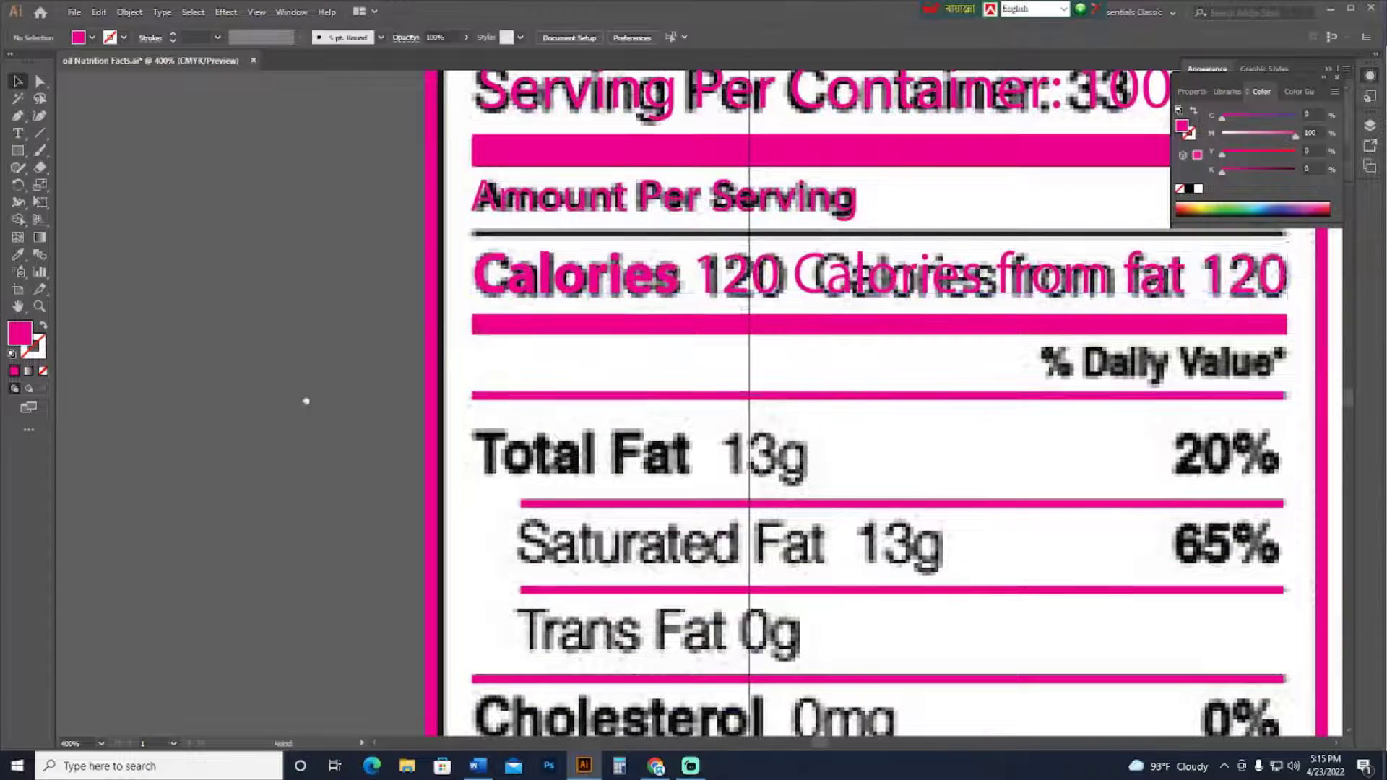
Copy the "% Daily value*" line from the Word document
{"action": "left_click_drag", "start_coordinate": [306, 401], "coordinate": [282, 315]}
{"action": "left_click", "coordinate": [477, 766]}
{"action": "scroll", "coordinate": [535, 461], "scroll_direction": "down", "scroll_amount": 2}
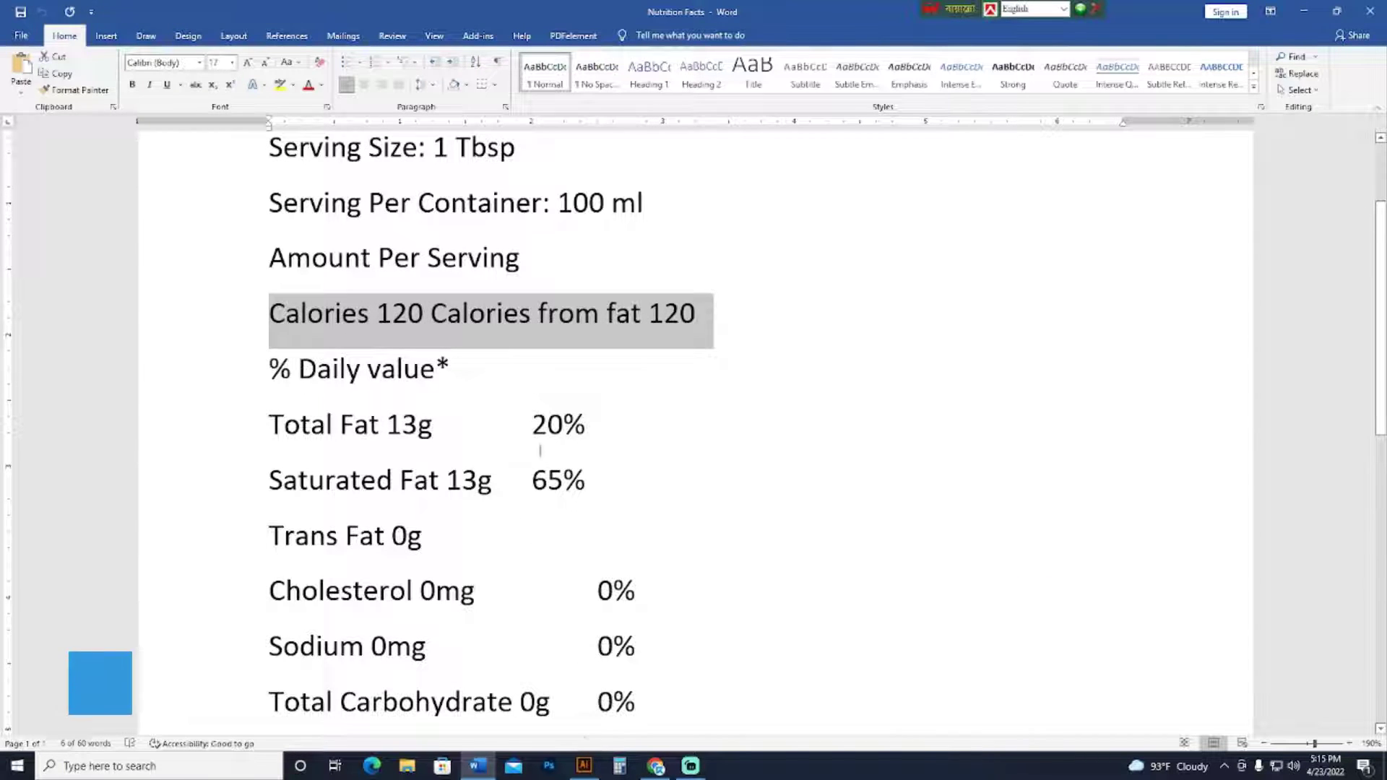
{"action": "left_click", "coordinate": [586, 769]}
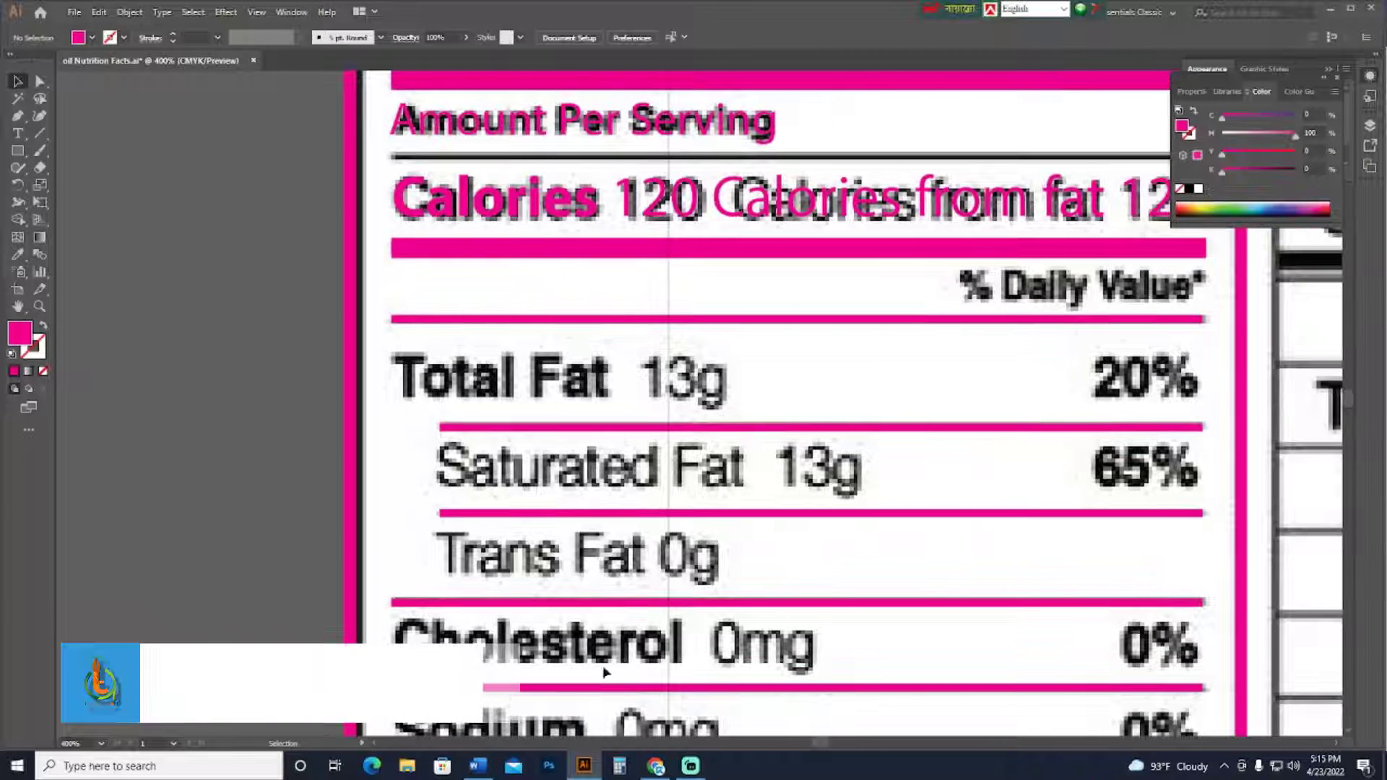
{"action": "key", "text": "alt+Tab"}
{"action": "left_click", "coordinate": [250, 371]}
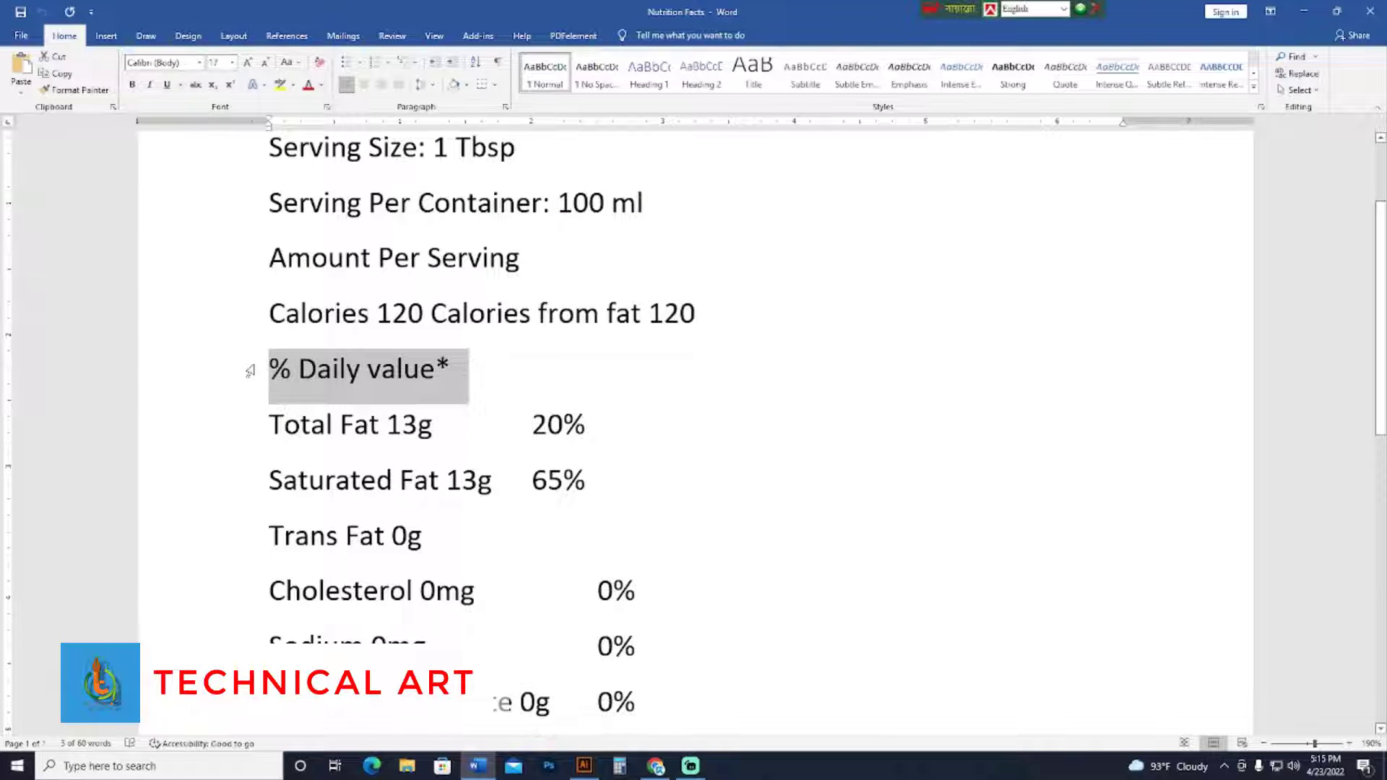
Duplicate the calories text beside the label in Illustrator and replace the duplicate's content with "% Daily value*"
{"action": "left_click", "coordinate": [583, 766]}
{"action": "left_click", "coordinate": [563, 214]}
{"action": "left_click_drag", "start_coordinate": [565, 214], "coordinate": [208, 451]}
{"action": "double_click", "coordinate": [466, 441]}
{"action": "key", "text": "ctrl+a"}
{"action": "key", "text": "BackSpace"}
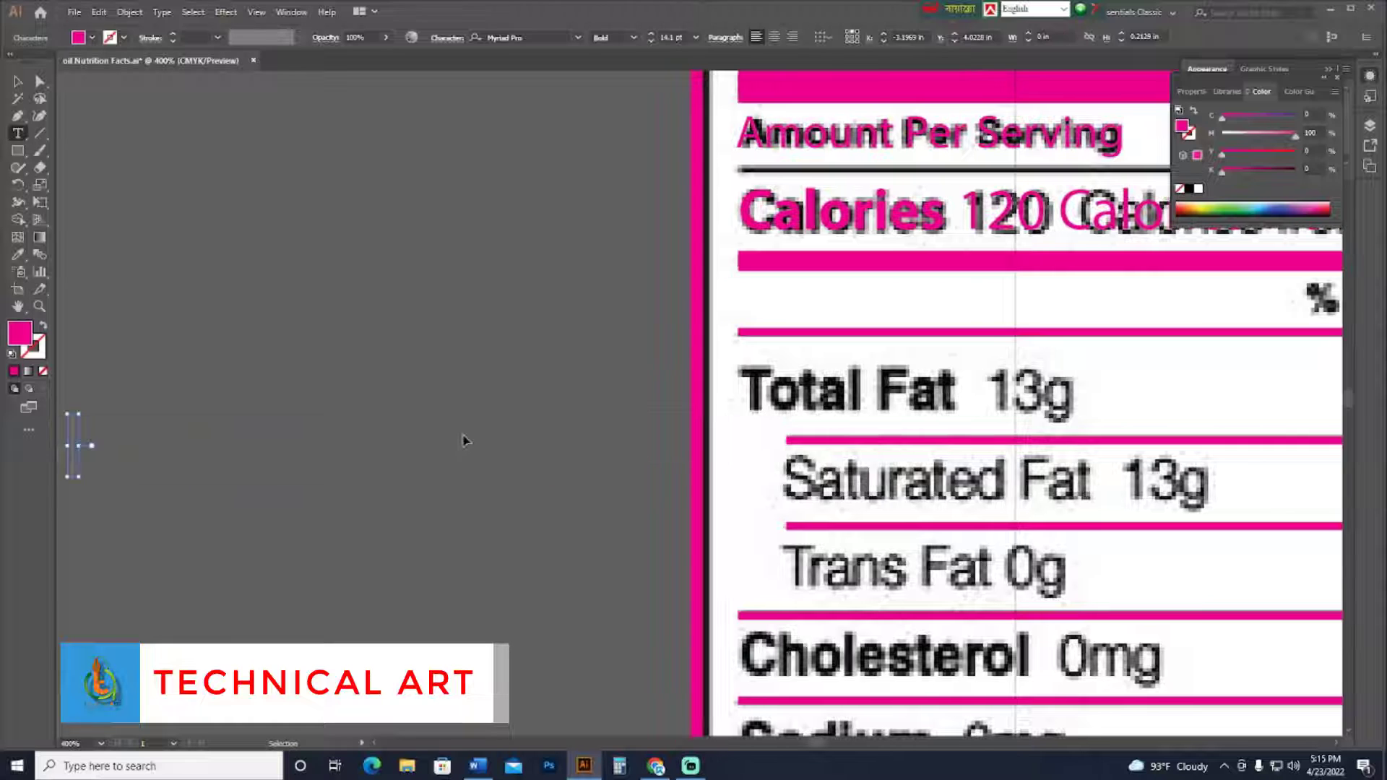
{"action": "key", "text": "Escape"}
Move the "% Daily value*" text into the label and set its font style to Regular
{"action": "scroll", "coordinate": [536, 437], "scroll_direction": "right", "scroll_amount": 5}
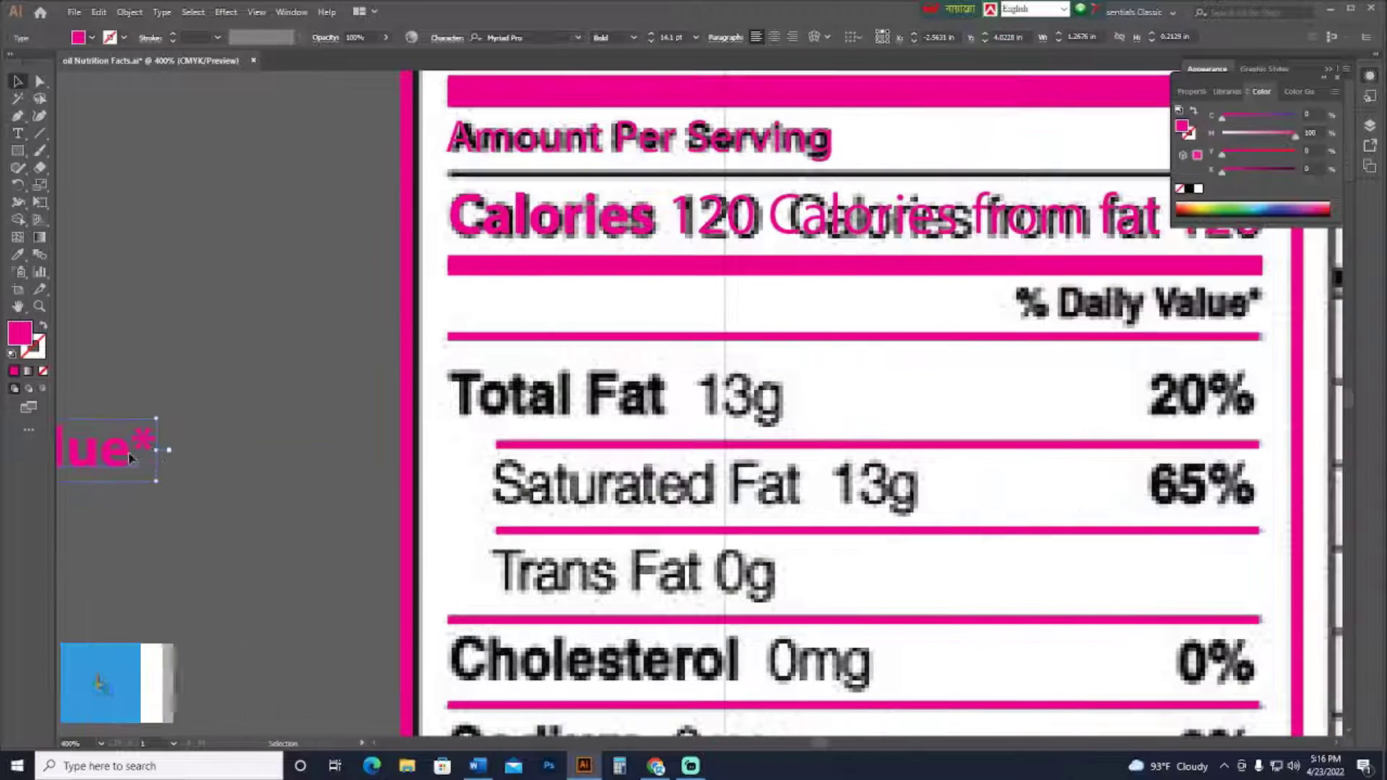
{"action": "left_click_drag", "start_coordinate": [145, 448], "coordinate": [1104, 374]}
{"action": "scroll", "coordinate": [1104, 373], "scroll_direction": "right", "scroll_amount": 3}
{"action": "left_click", "coordinate": [636, 38]}
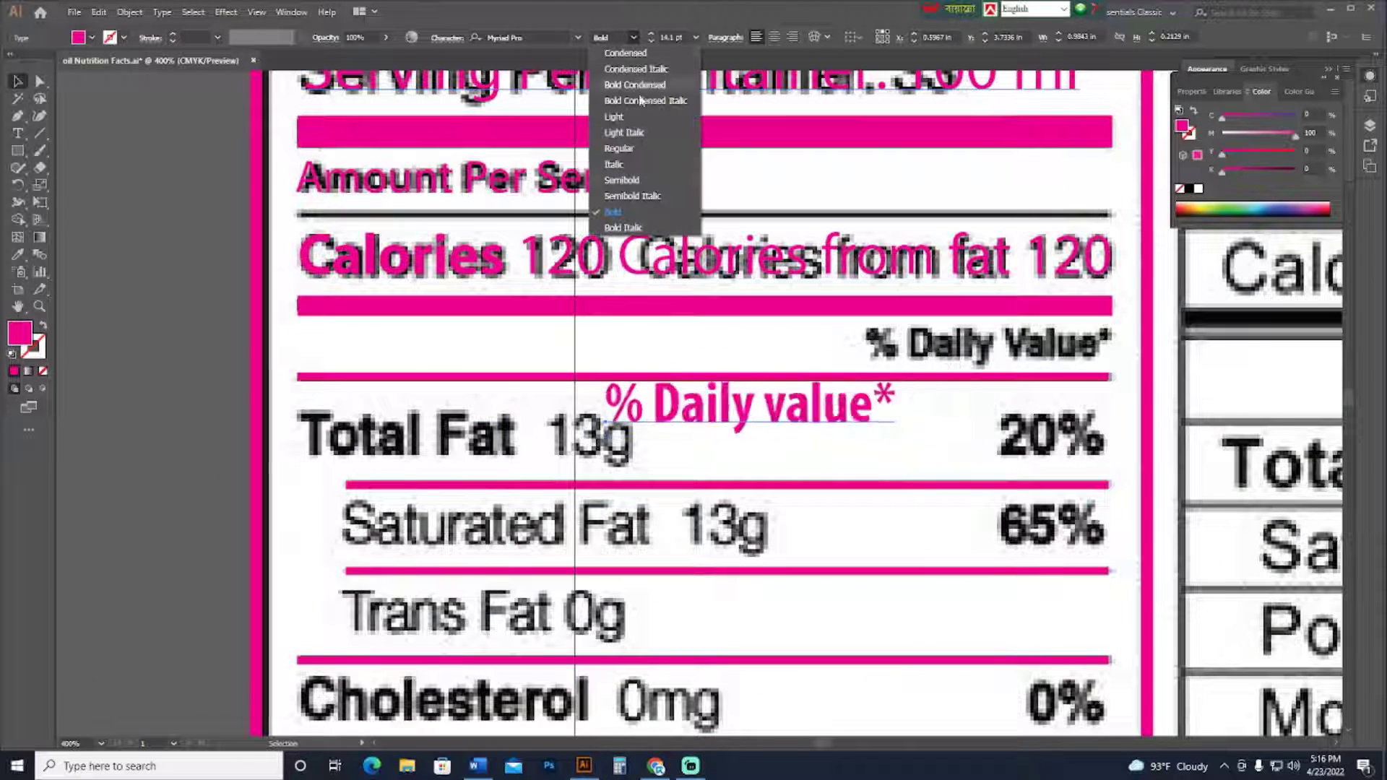
{"action": "left_click", "coordinate": [638, 210]}
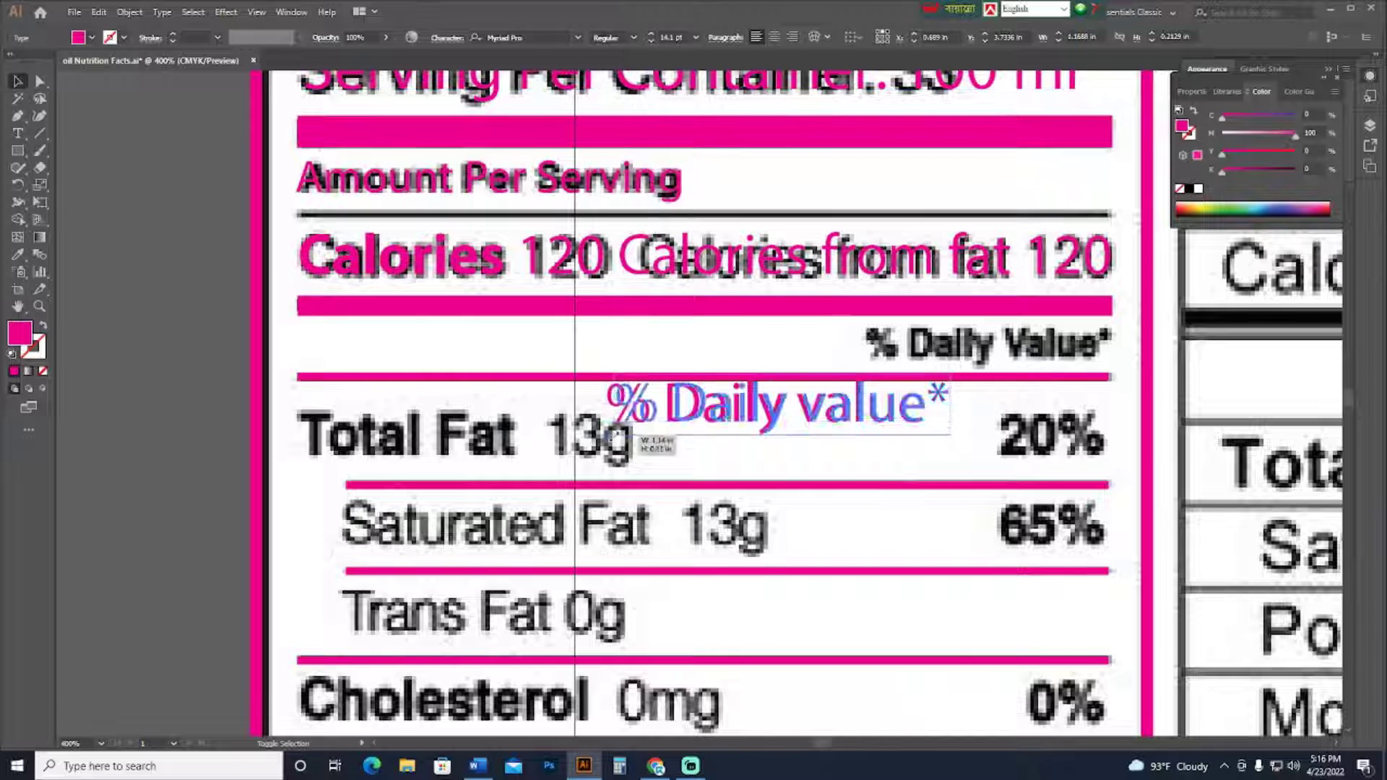
Scale the "% Daily value*" text down to the printed heading's size and place it over that heading
{"action": "left_click_drag", "start_coordinate": [620, 439], "coordinate": [731, 415]}
{"action": "left_click_drag", "start_coordinate": [870, 403], "coordinate": [1007, 350]}
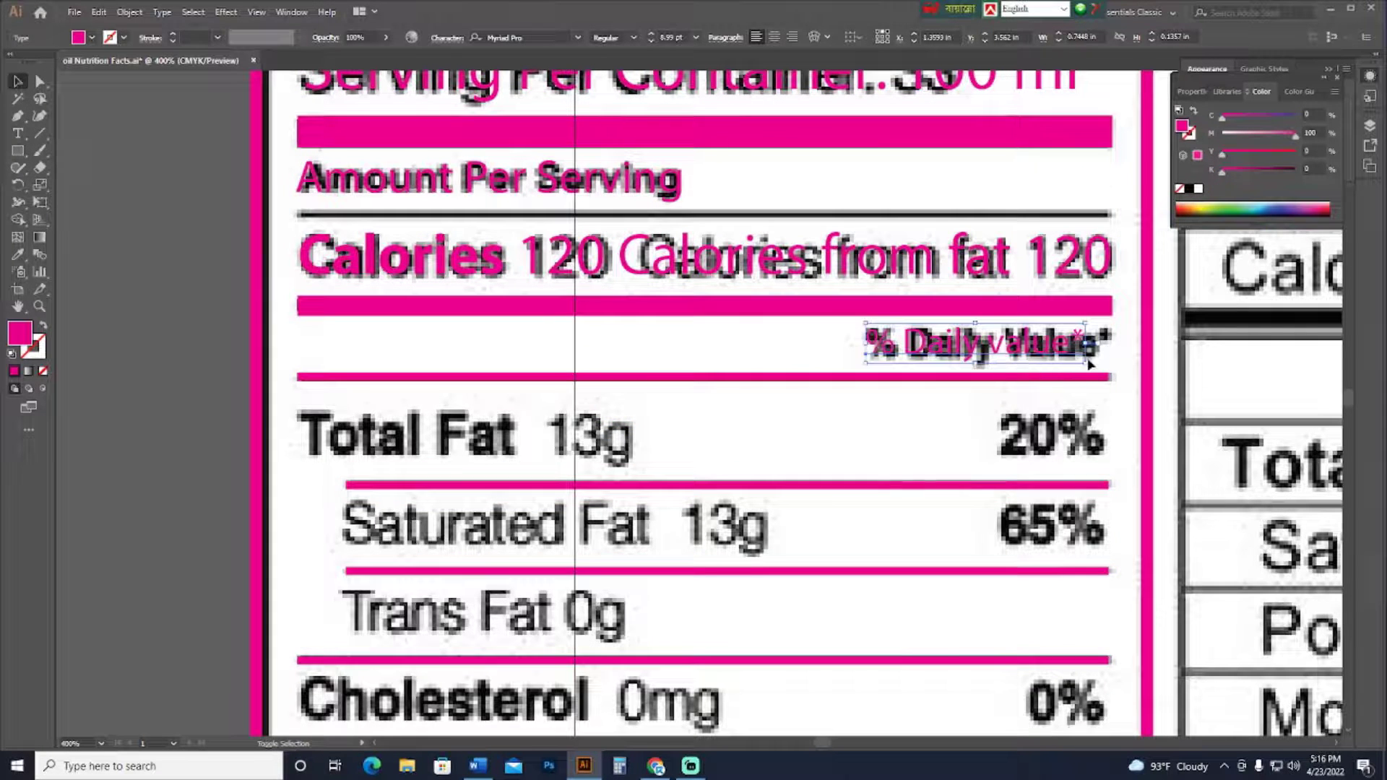
{"action": "left_click_drag", "start_coordinate": [1091, 365], "coordinate": [1116, 374]}
{"action": "left_click", "coordinate": [721, 349]}
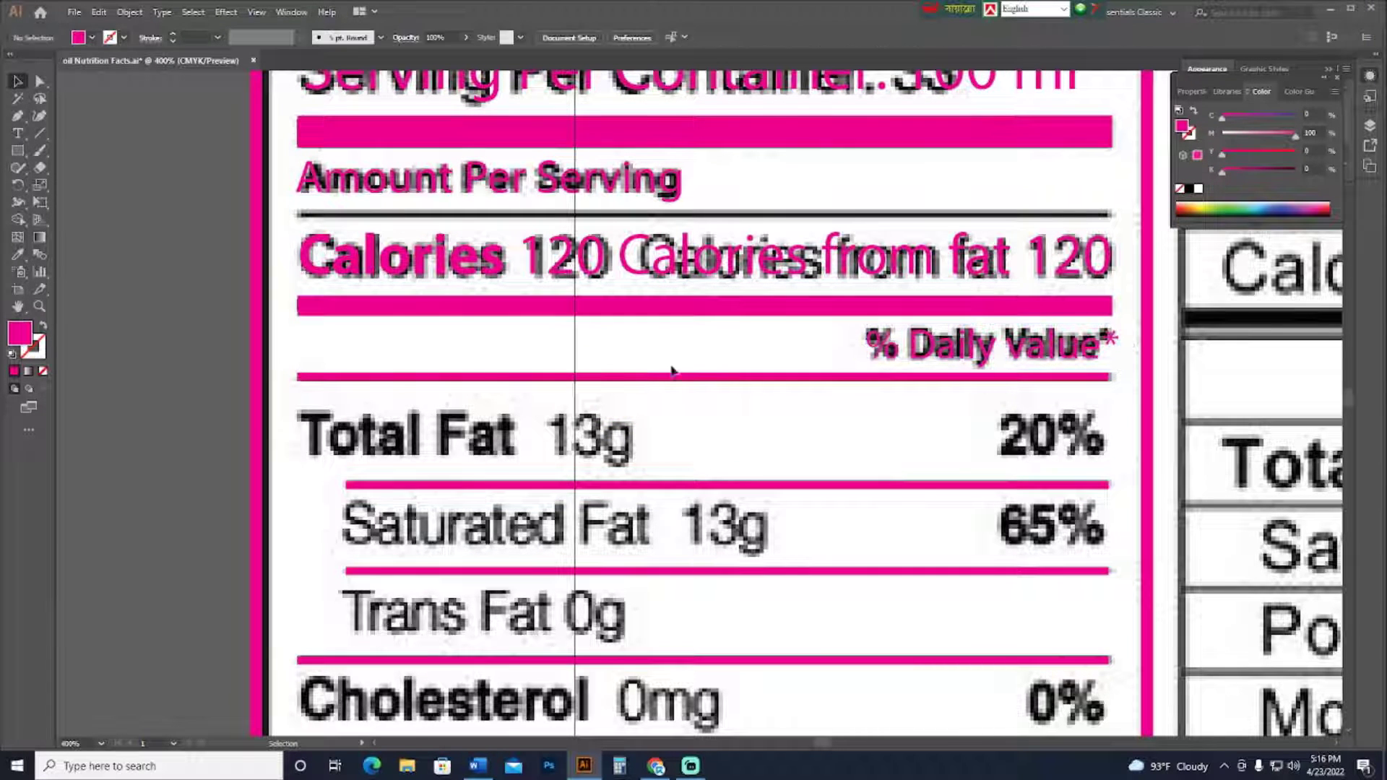
Copy "Total Fat 13g" from the Word document, leaving out its percentage, and return to Illustrator
{"action": "key", "text": "alt+Tab"}
{"action": "left_click_drag", "start_coordinate": [441, 422], "coordinate": [248, 418]}
{"action": "key", "text": "ctrl+c"}
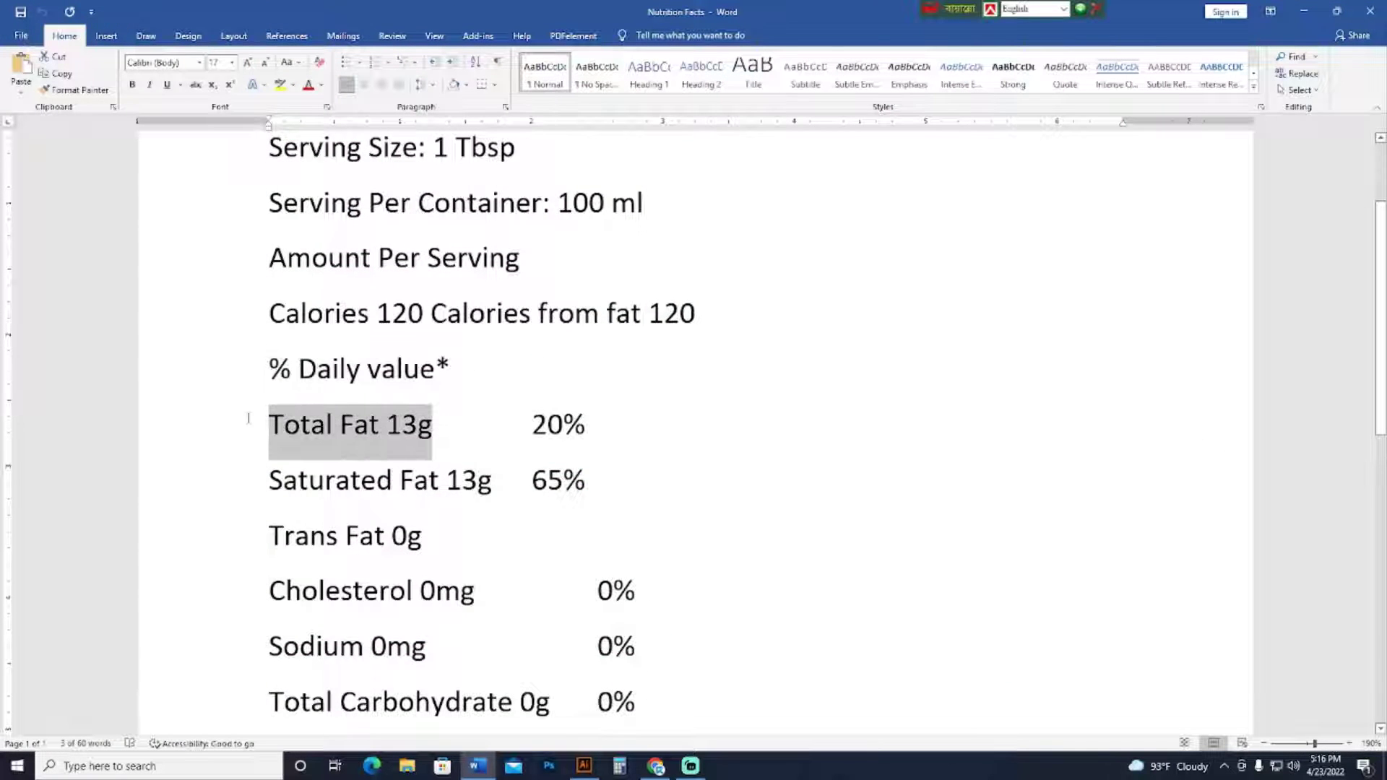
{"action": "left_click", "coordinate": [584, 766]}
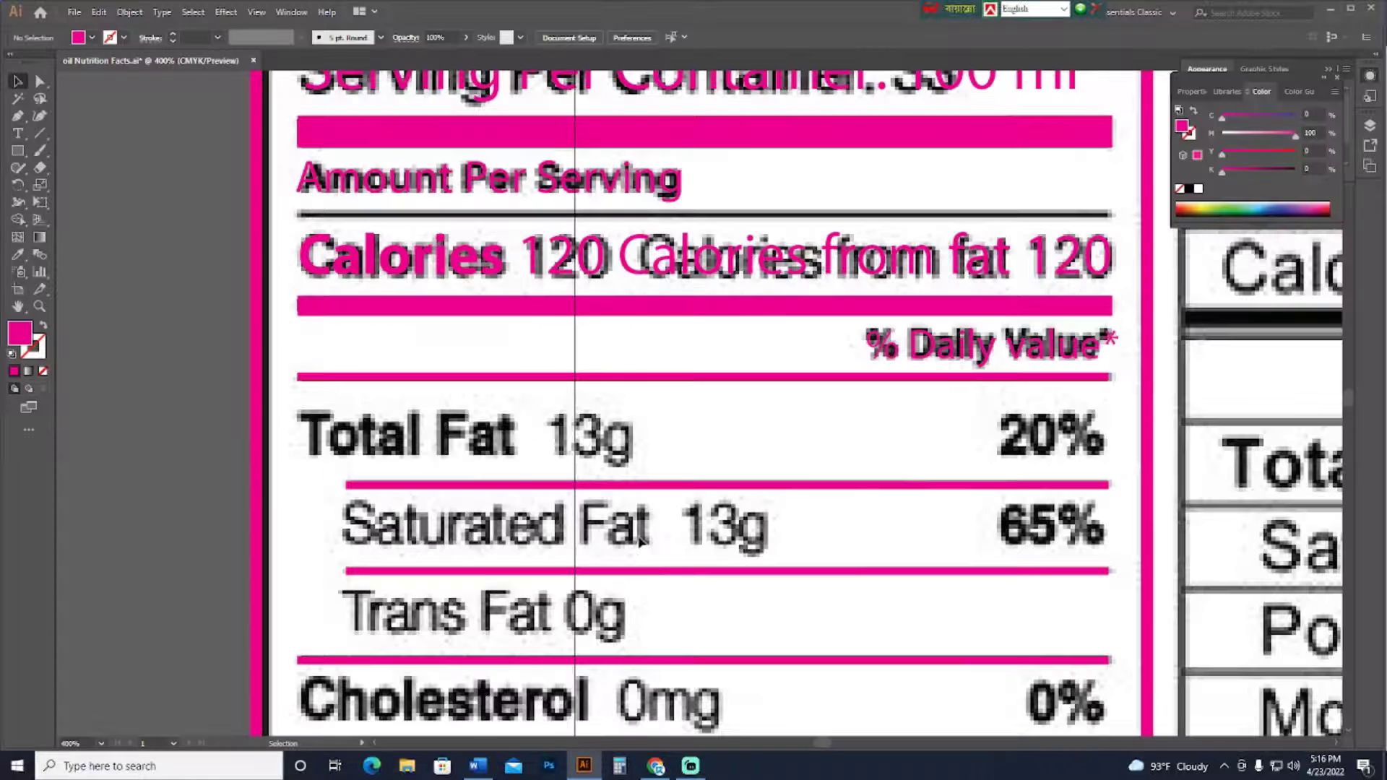
Duplicate the Amount Per Serving text beside the label and replace the duplicate's content with "Total Fat 13g"
{"action": "left_click_drag", "start_coordinate": [526, 482], "coordinate": [621, 462]}
{"action": "left_click_drag", "start_coordinate": [522, 424], "coordinate": [675, 452]}
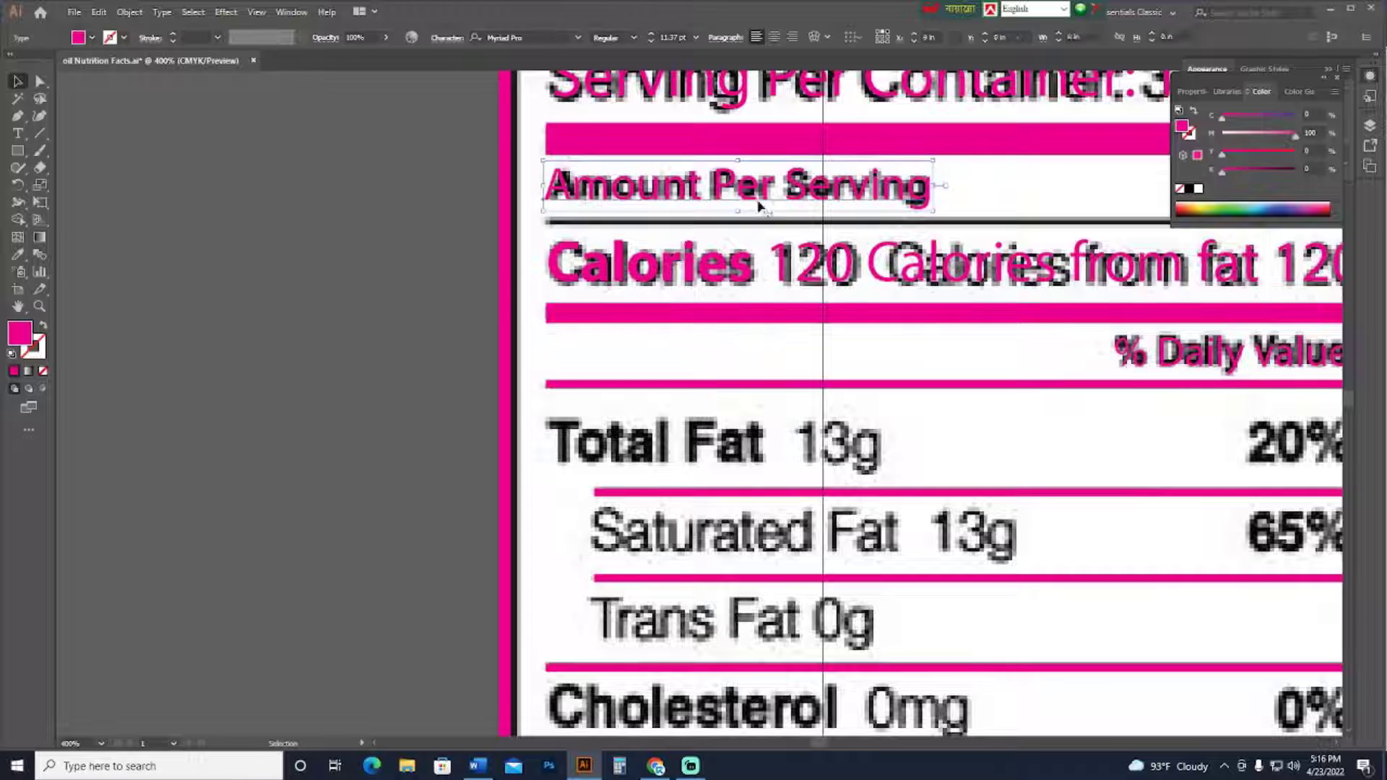
{"action": "left_click_drag", "start_coordinate": [758, 203], "coordinate": [387, 480]}
{"action": "double_click", "coordinate": [283, 504]}
{"action": "key", "text": "ctrl+a"}
{"action": "key", "text": "ctrl+v"}
{"action": "key", "text": "Escape"}
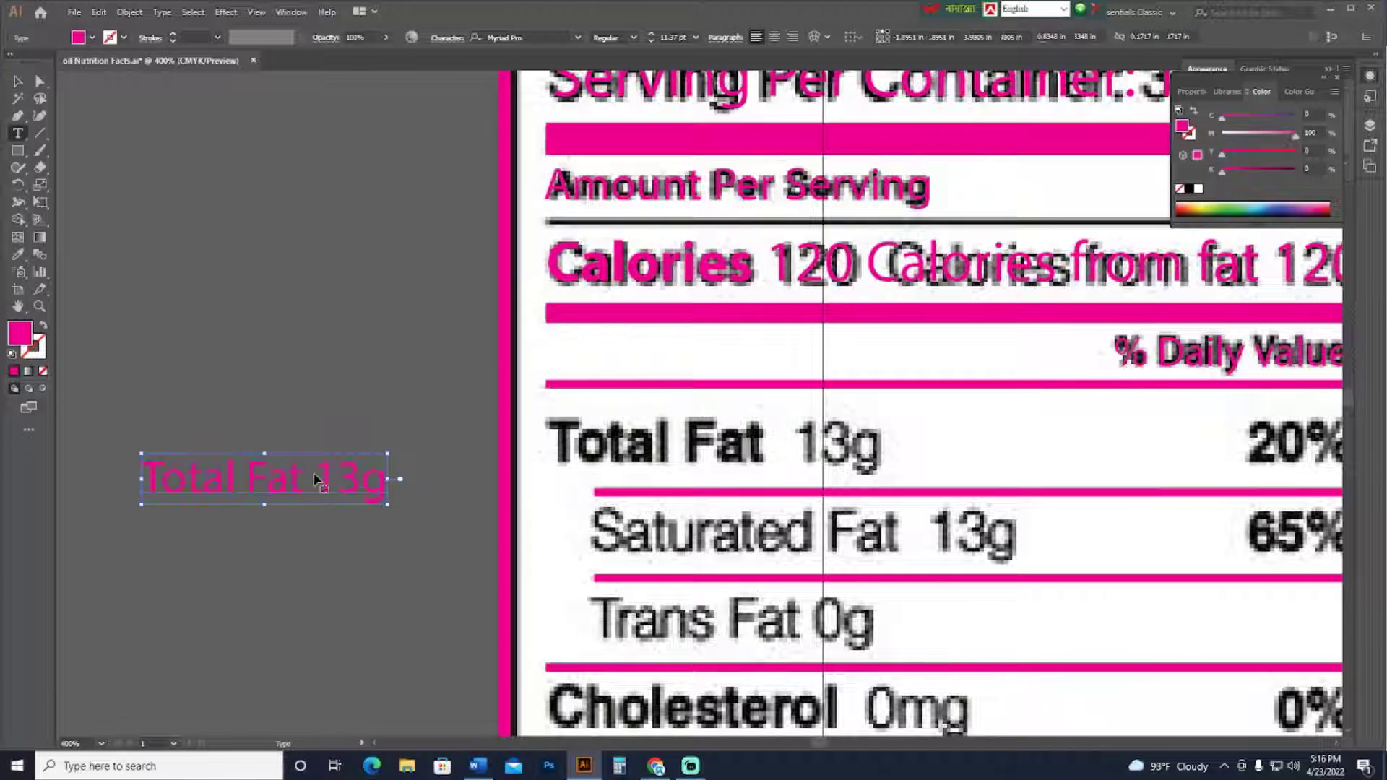
Make only the words "Total Fat" Bold in the "Total Fat 13g" text
{"action": "left_click_drag", "start_coordinate": [240, 477], "coordinate": [109, 477]}
{"action": "left_click", "coordinate": [633, 38]}
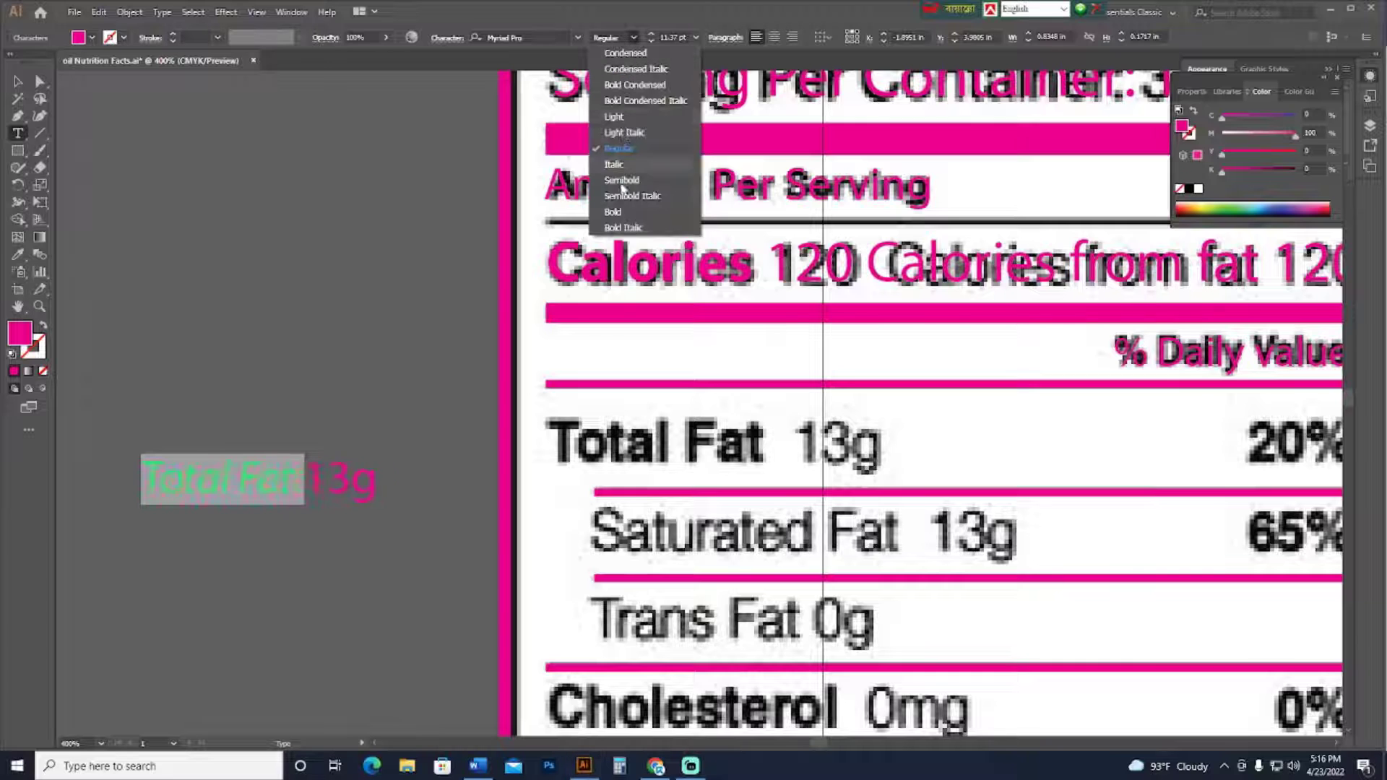
{"action": "left_click", "coordinate": [651, 212]}
{"action": "key", "text": "Escape"}
Place the "Total Fat 13g" text over the printed Total Fat entry and enlarge it to the same width
{"action": "left_click_drag", "start_coordinate": [225, 500], "coordinate": [638, 491]}
{"action": "left_click_drag", "start_coordinate": [831, 466], "coordinate": [853, 498]}
{"action": "left_click", "coordinate": [300, 492]}
{"action": "scroll", "coordinate": [560, 483], "scroll_direction": "right", "scroll_amount": 3}
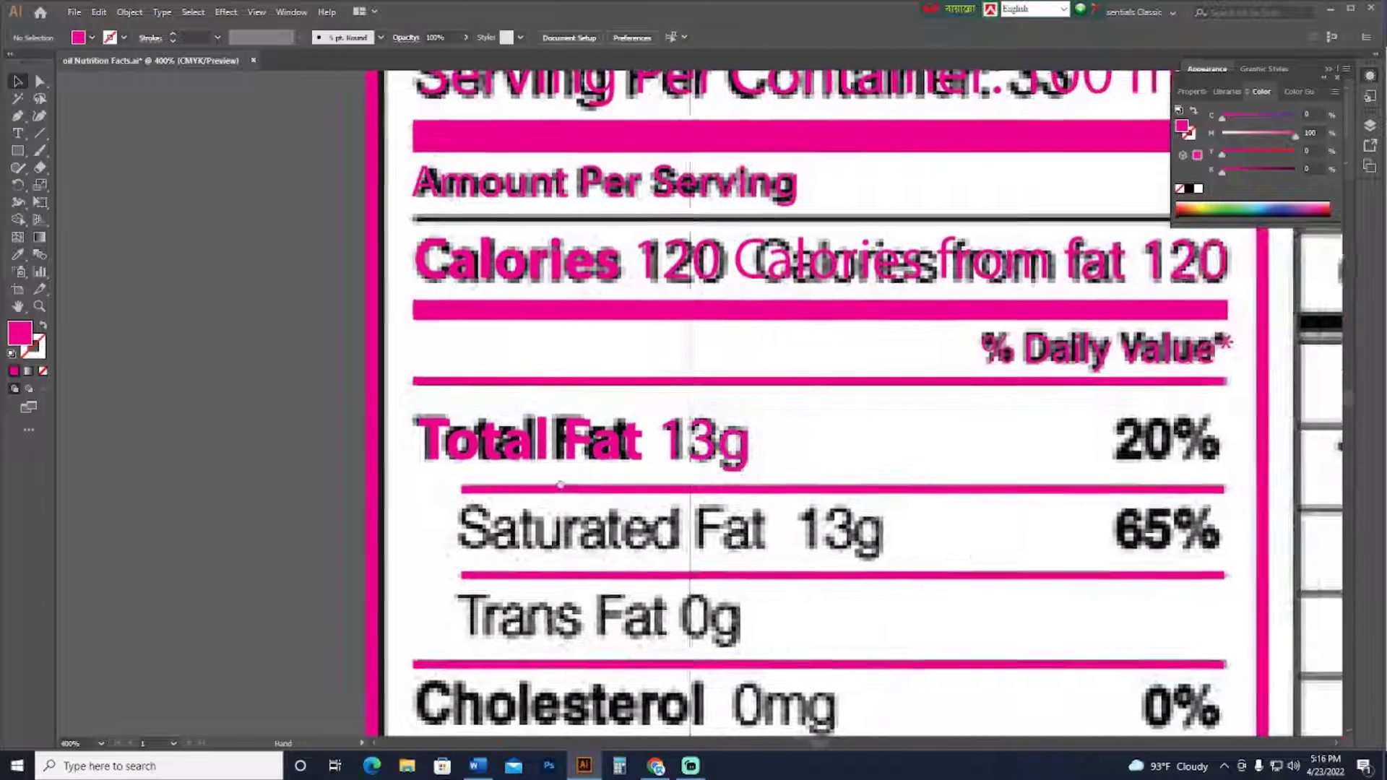
Copy the Total Fat percentage, "20%", from the Word document
{"action": "left_click", "coordinate": [477, 766]}
{"action": "left_click_drag", "start_coordinate": [532, 426], "coordinate": [286, 409]}
{"action": "left_click", "coordinate": [584, 765]}
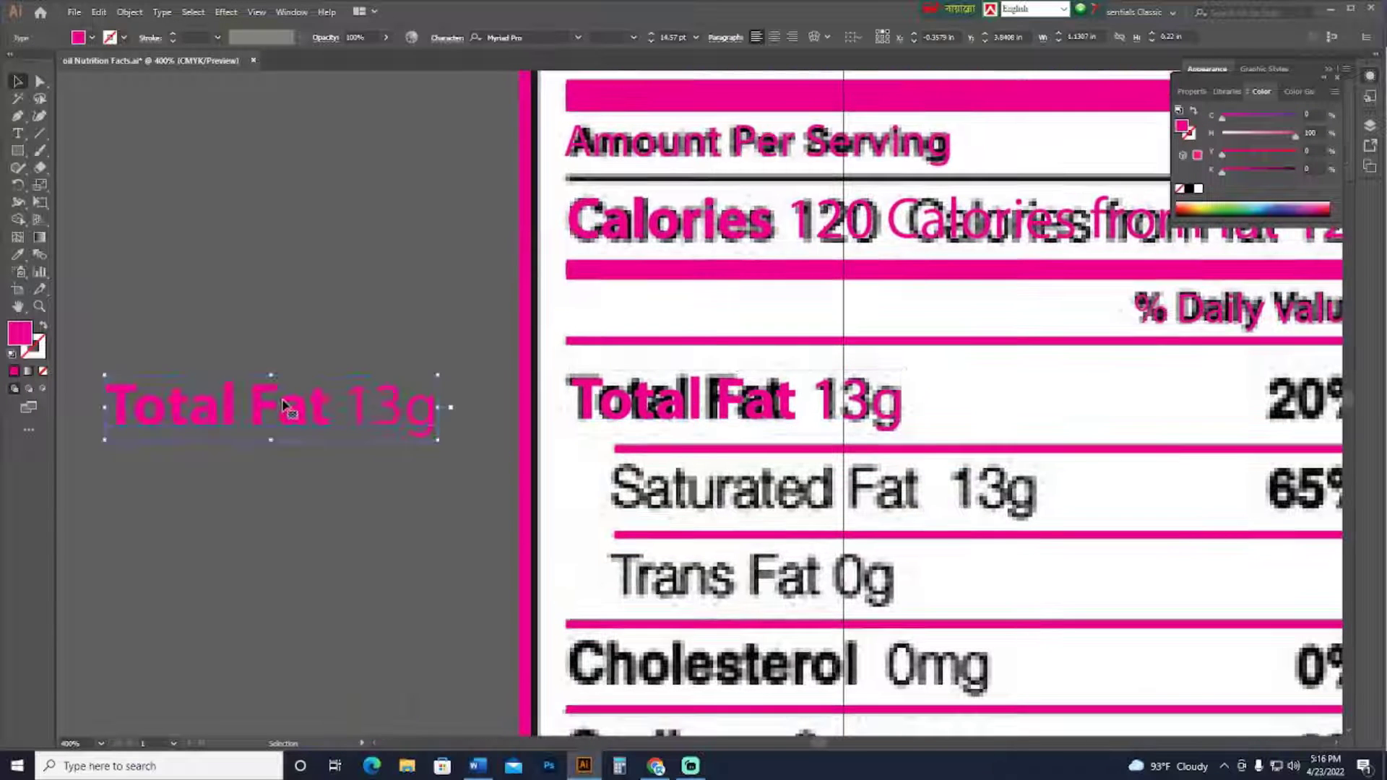
Replace the duplicate Total Fat text beside the label in Illustrator with "20%" and place it over the printed 20%
{"action": "double_click", "coordinate": [284, 406]}
{"action": "type", "text": "20%"}
{"action": "key", "text": "Escape"}
{"action": "scroll", "coordinate": [68, 402], "scroll_direction": "right", "scroll_amount": 2}
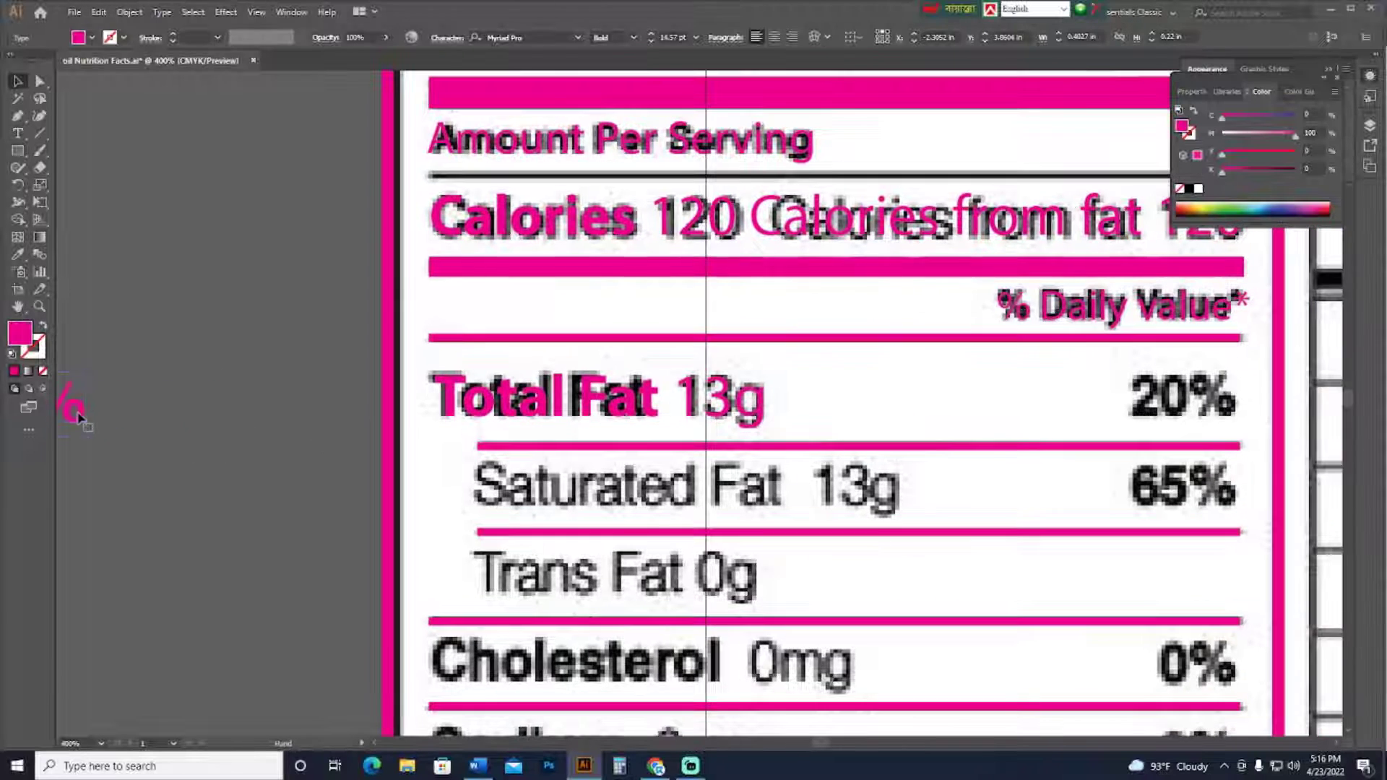
{"action": "left_click_drag", "start_coordinate": [68, 402], "coordinate": [1232, 406], "text": "alt"}
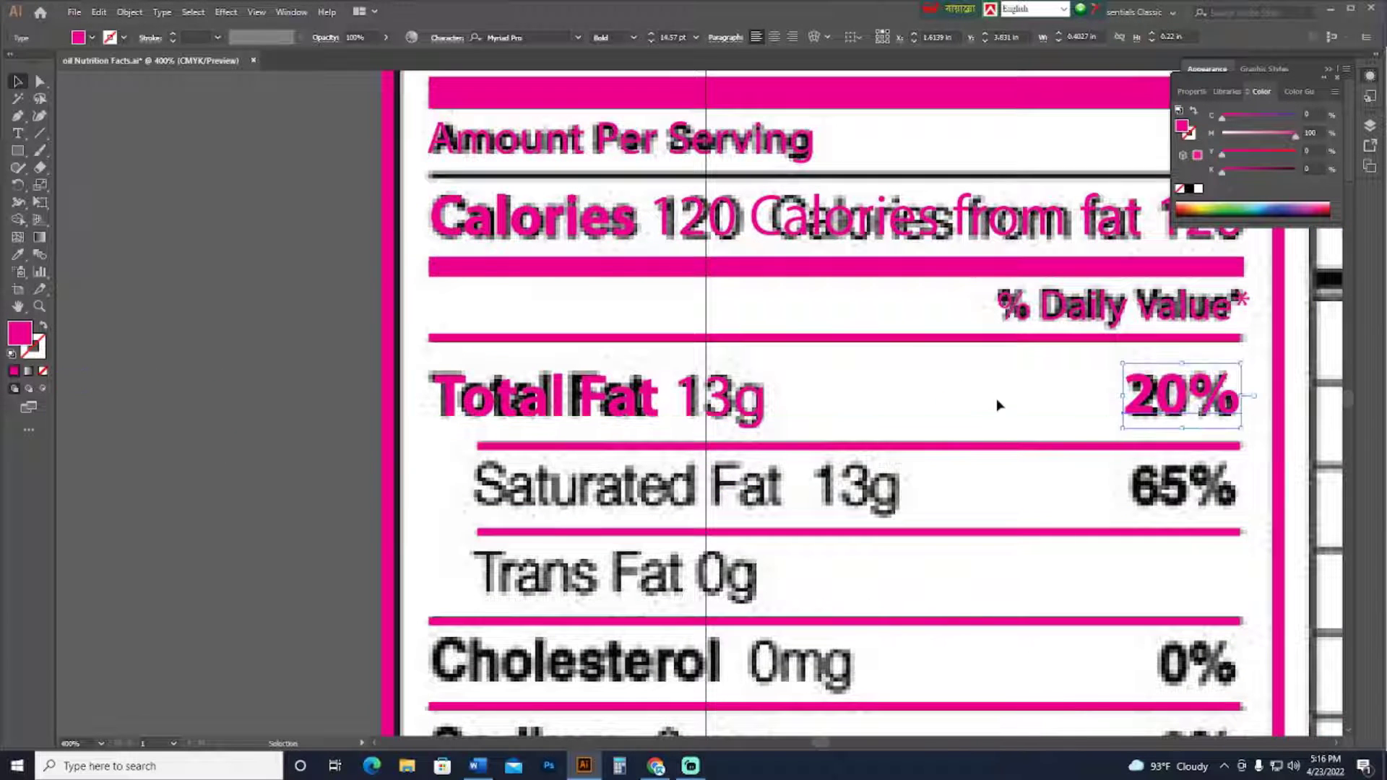
{"action": "left_click", "coordinate": [997, 400]}
{"action": "left_click_drag", "start_coordinate": [1023, 410], "coordinate": [924, 391]}
Color the Word document's lines from "Nutrition Facts" through "Total Fat 13g 20%" red
{"action": "left_click", "coordinate": [477, 766]}
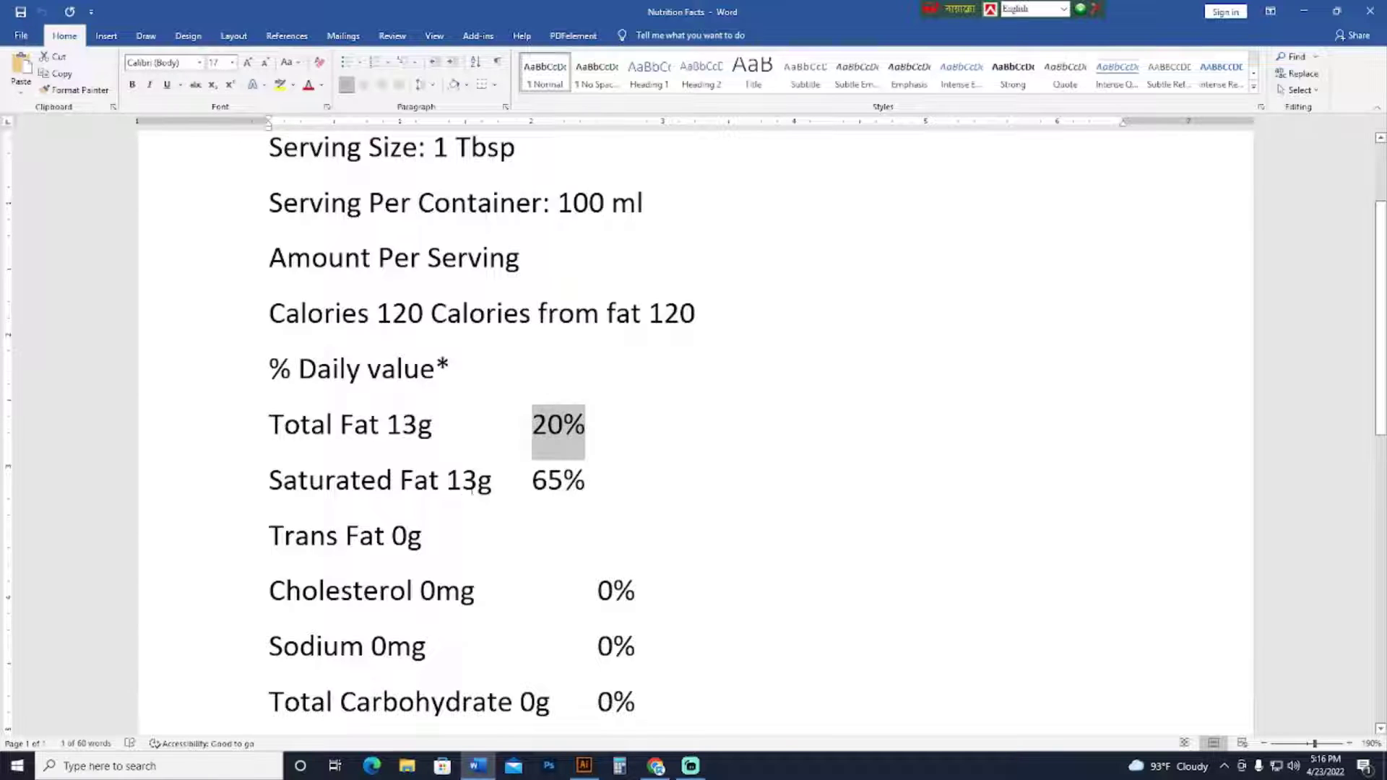
{"action": "left_click_drag", "start_coordinate": [602, 434], "coordinate": [365, 146]}
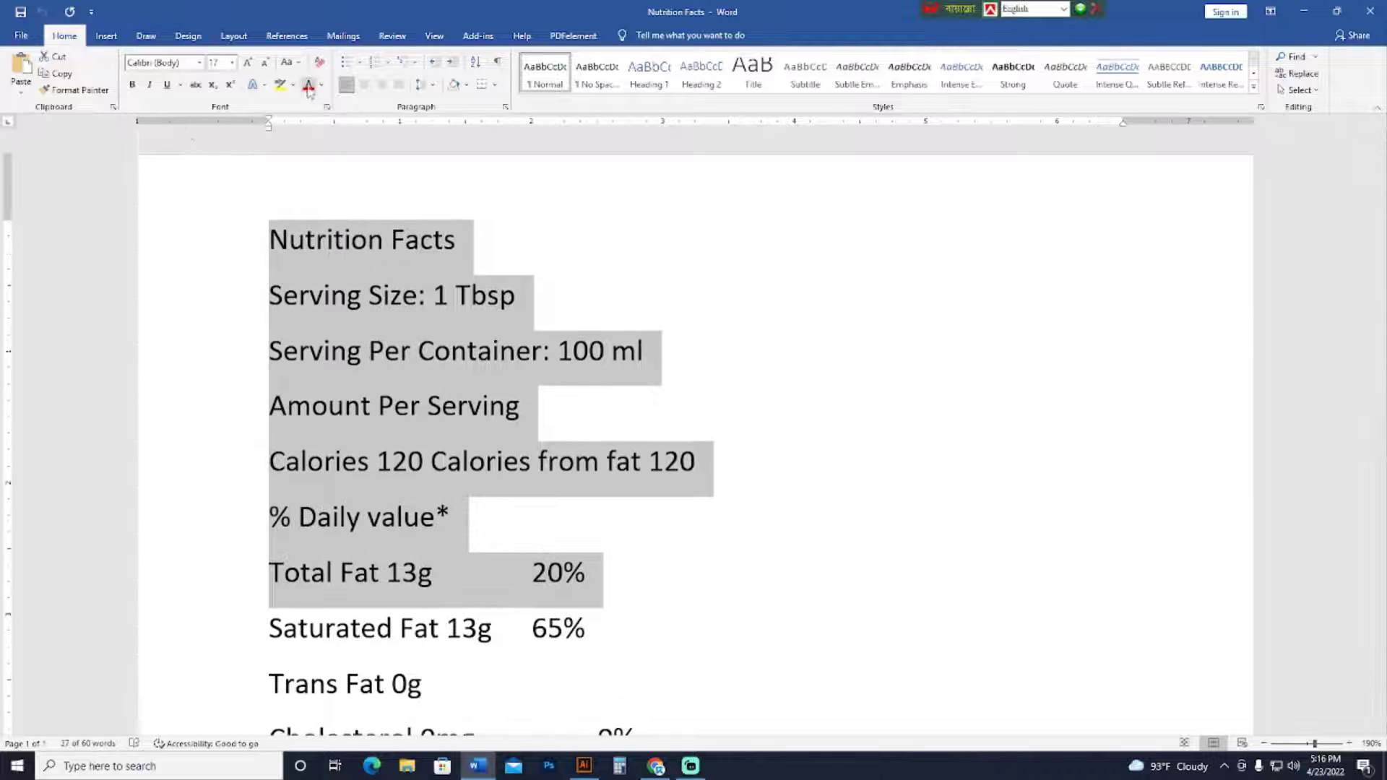
{"action": "left_click", "coordinate": [308, 86]}
{"action": "left_click", "coordinate": [456, 298]}
Copy "Saturated Fat 13g" from the Word document, leaving out its percentage, and return to Illustrator
{"action": "scroll", "coordinate": [557, 487], "scroll_direction": "down", "scroll_amount": 3}
{"action": "left_click_drag", "start_coordinate": [492, 368], "coordinate": [185, 377]}
{"action": "key", "text": "ctrl+c"}
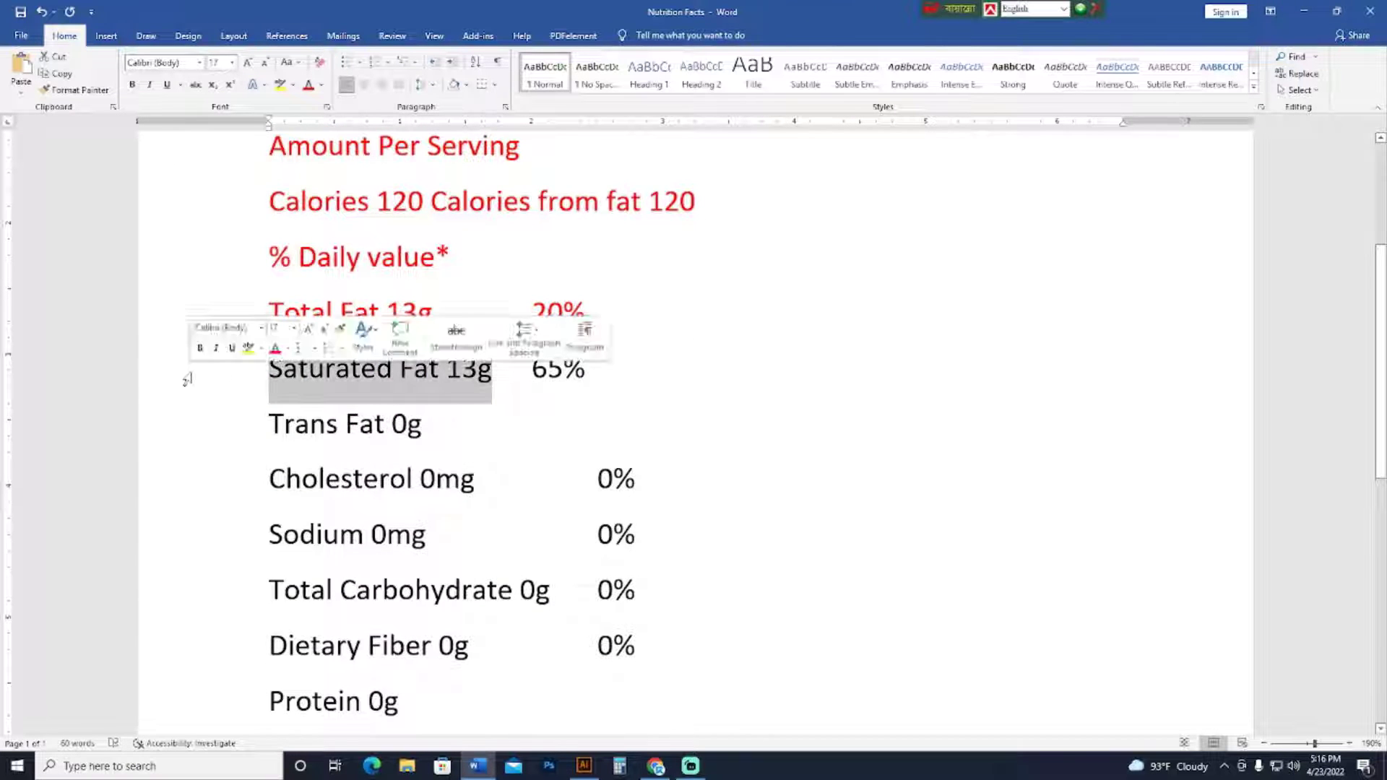
{"action": "left_click", "coordinate": [584, 766]}
Duplicate the Total Fat text onto the printed Saturated Fat entry and replace its content with "Saturated Fat 13g"
{"action": "left_click_drag", "start_coordinate": [504, 478], "coordinate": [769, 467]}
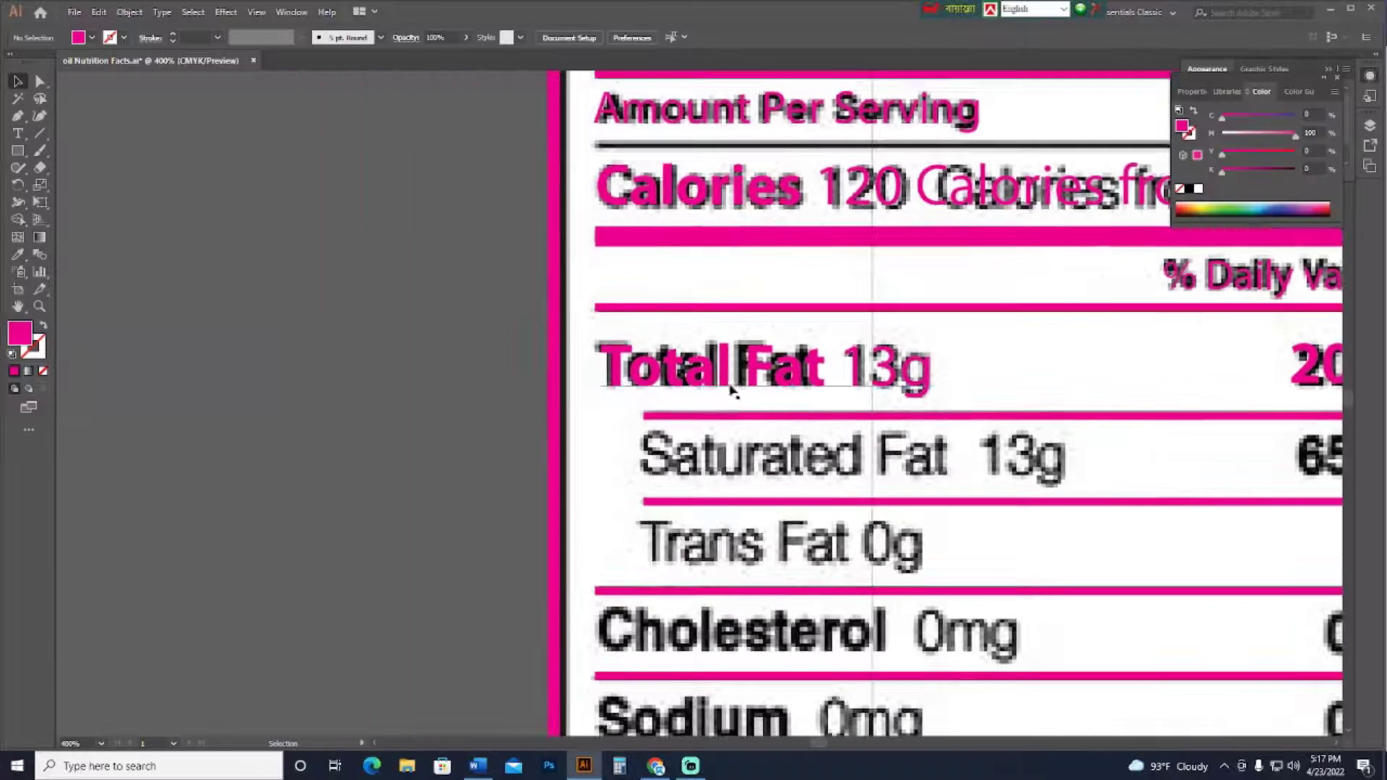
{"action": "left_click_drag", "start_coordinate": [755, 370], "coordinate": [145, 521]}
{"action": "left_click_drag", "start_coordinate": [202, 517], "coordinate": [914, 463]}
{"action": "double_click", "coordinate": [305, 490]}
{"action": "key", "text": "ctrl+a"}
{"action": "key", "text": "ctrl+v"}
{"action": "key", "text": "Escape"}
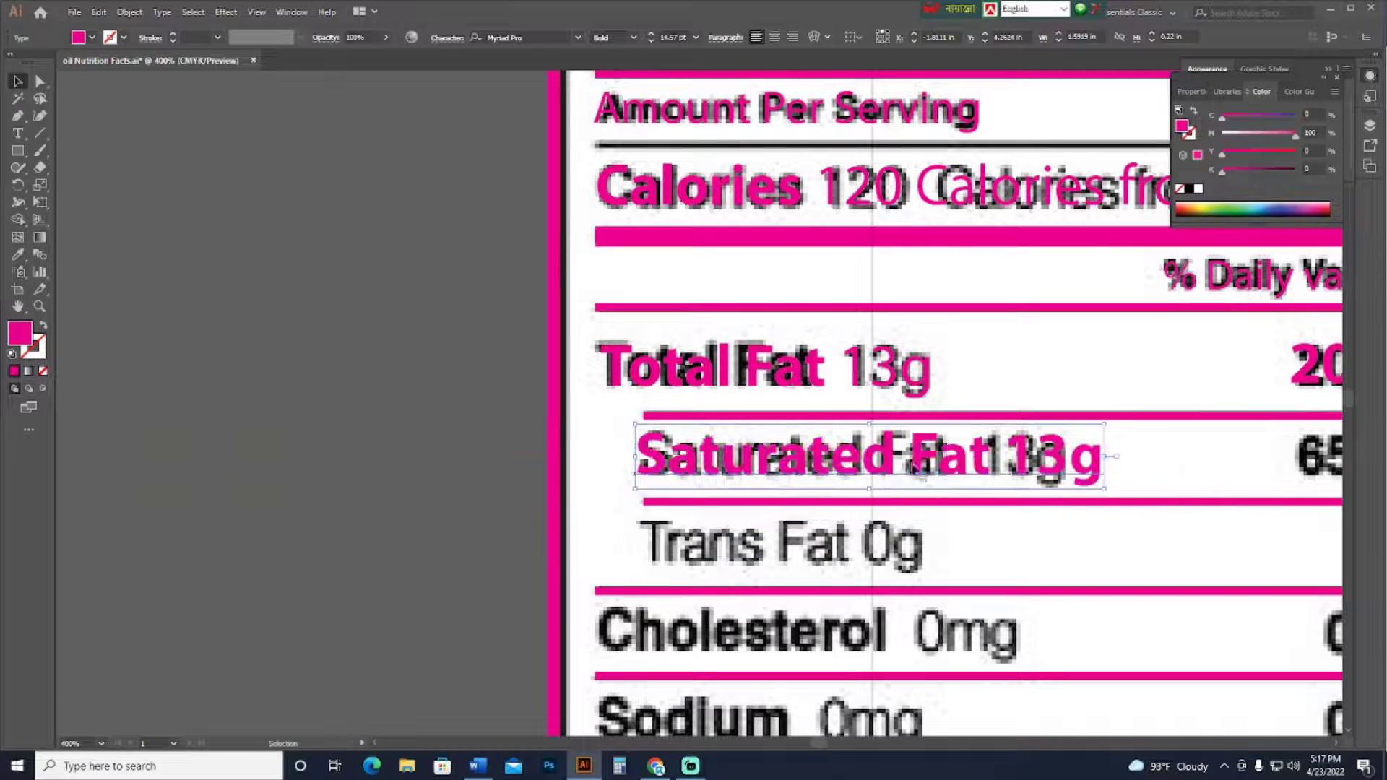
Set the font style of the "Saturated Fat 13g" text to Regular
{"action": "left_click", "coordinate": [635, 38]}
{"action": "left_click", "coordinate": [627, 149]}
{"action": "left_click", "coordinate": [434, 387]}
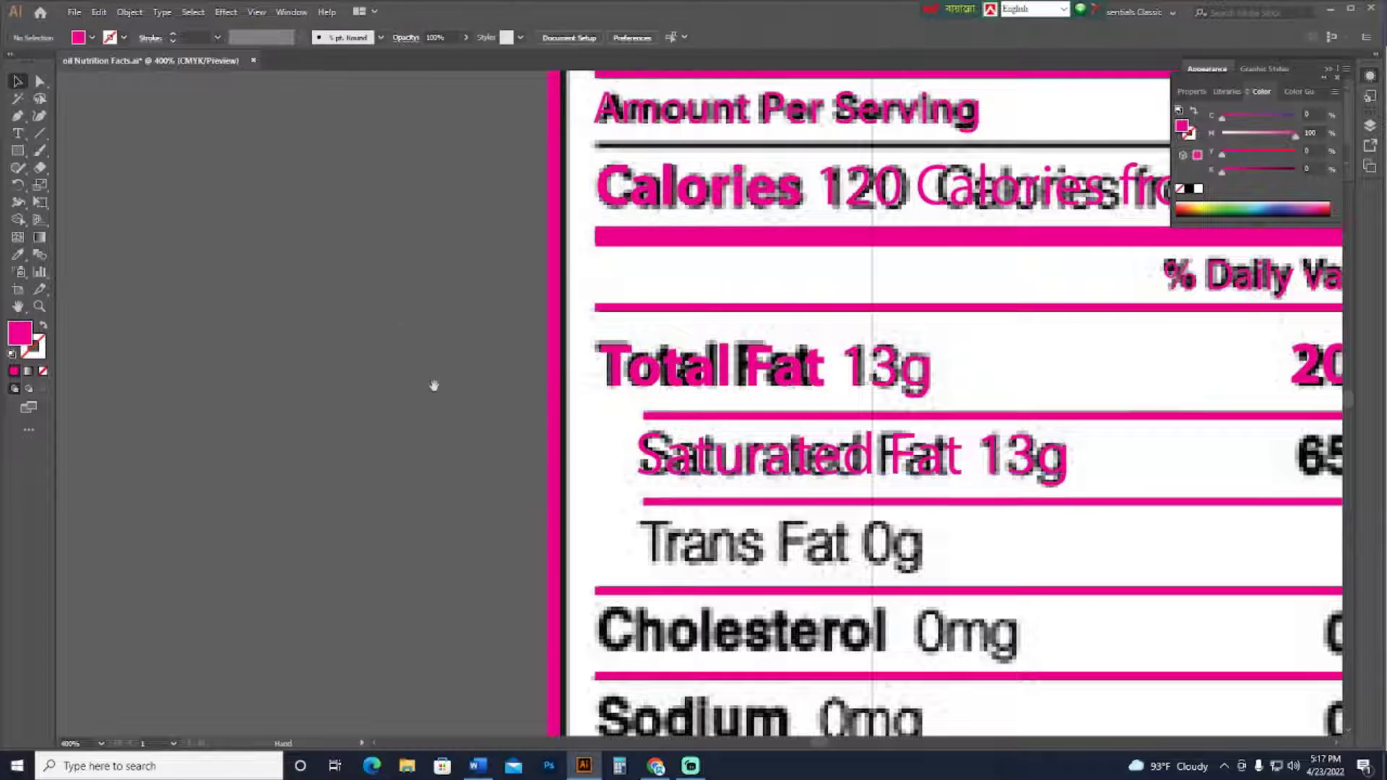
Copy the Saturated Fat percentage, "65%", from the Word document and return to Illustrator
{"action": "left_click_drag", "start_coordinate": [434, 458], "coordinate": [222, 308]}
{"action": "left_click", "coordinate": [479, 766]}
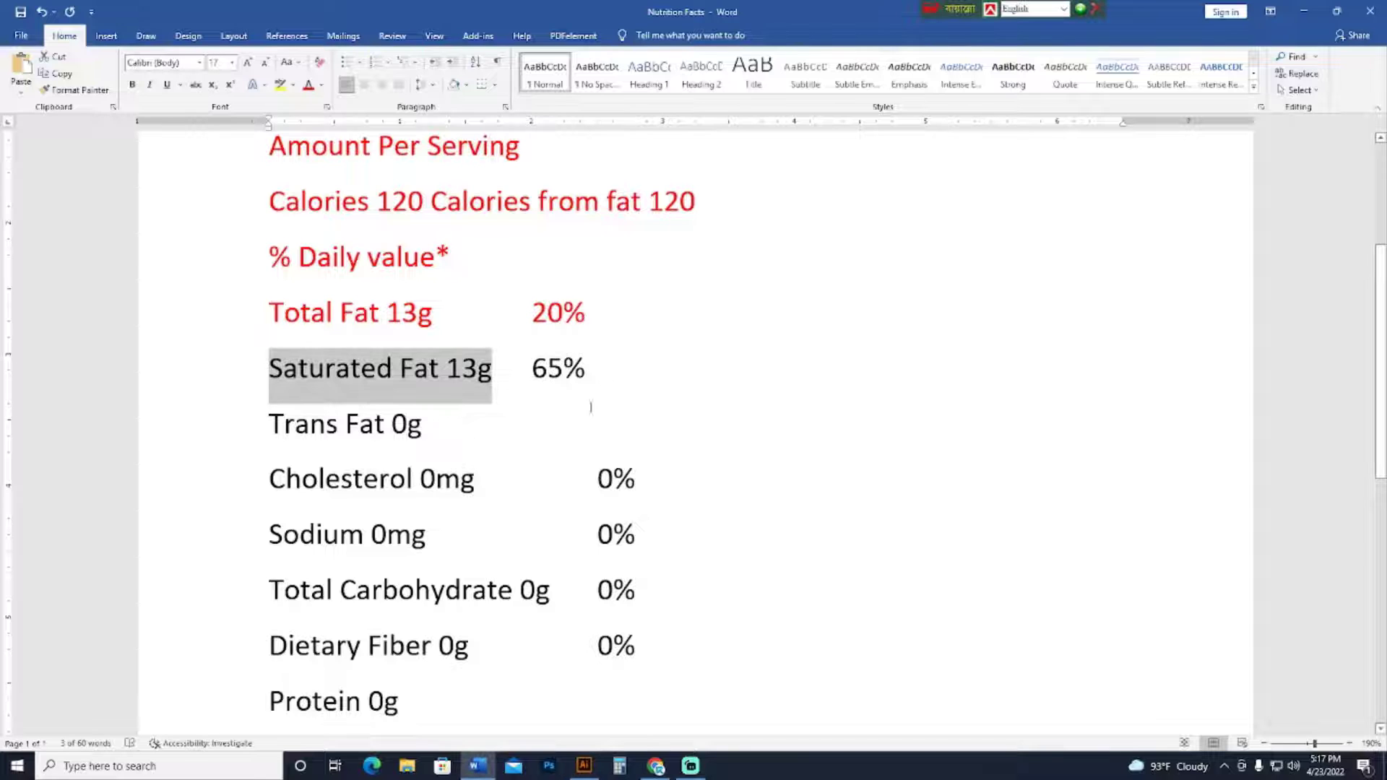
{"action": "left_click_drag", "start_coordinate": [592, 372], "coordinate": [548, 372]}
{"action": "left_click", "coordinate": [584, 766]}
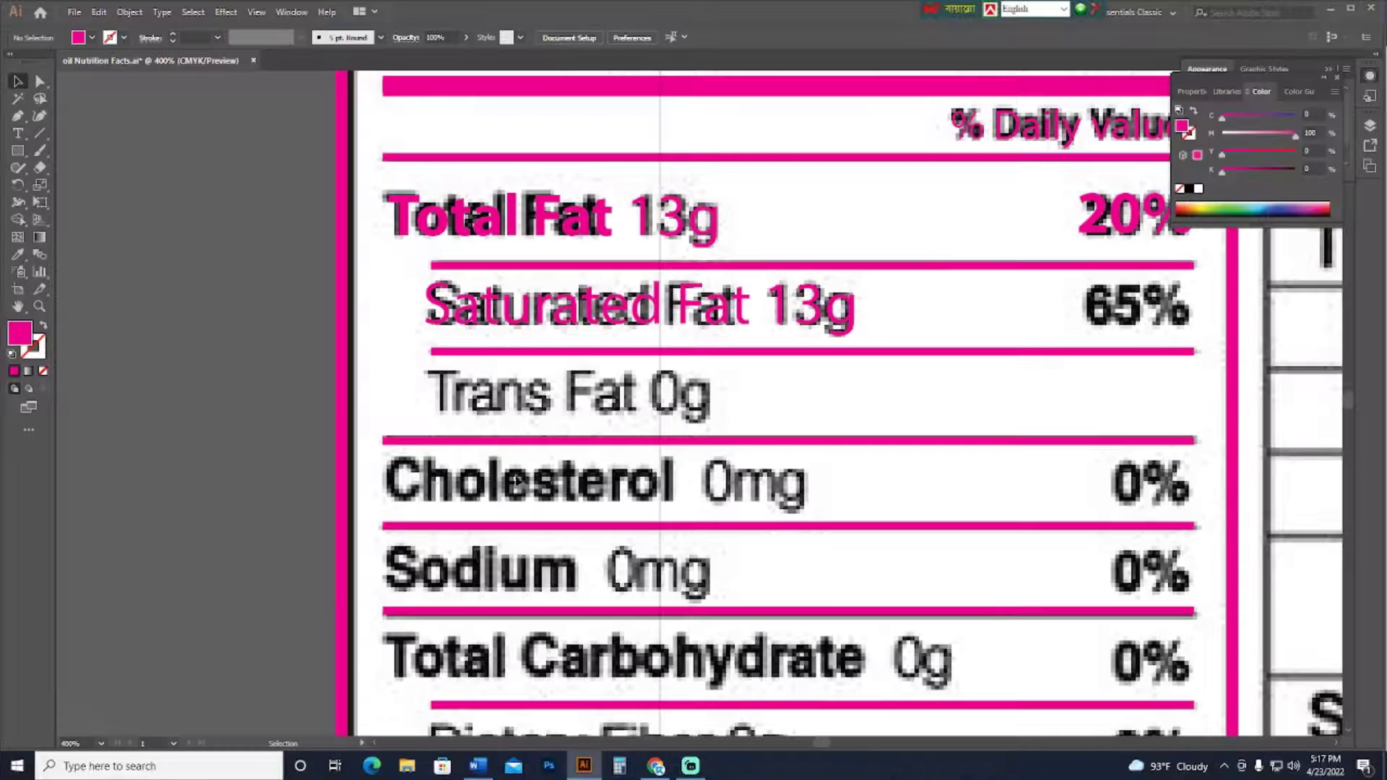
Duplicate the 20% text down onto the Saturated Fat row and change the duplicate to "65%"
{"action": "left_click", "coordinate": [1113, 220]}
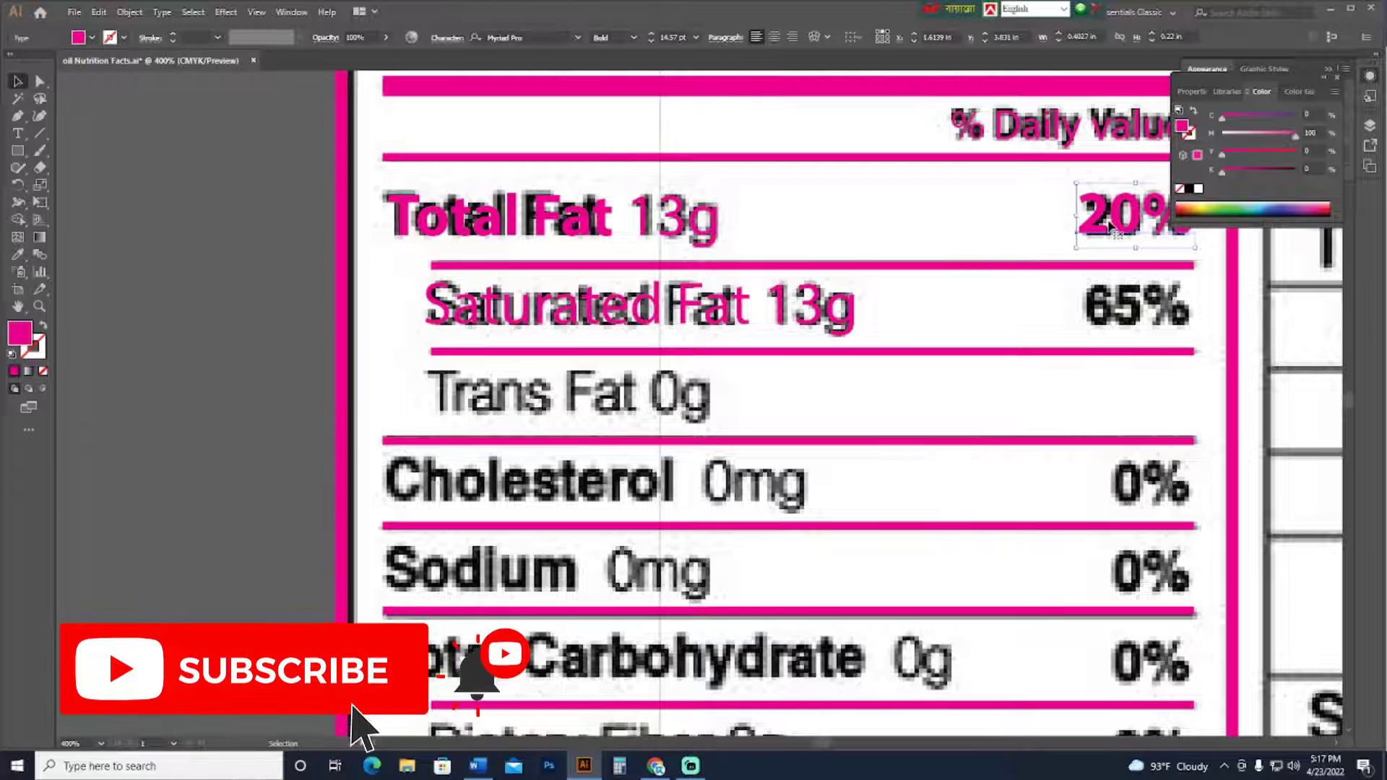
{"action": "left_click_drag", "start_coordinate": [1112, 221], "coordinate": [1116, 311]}
{"action": "key", "text": "t"}
{"action": "key", "text": "ctrl+a"}
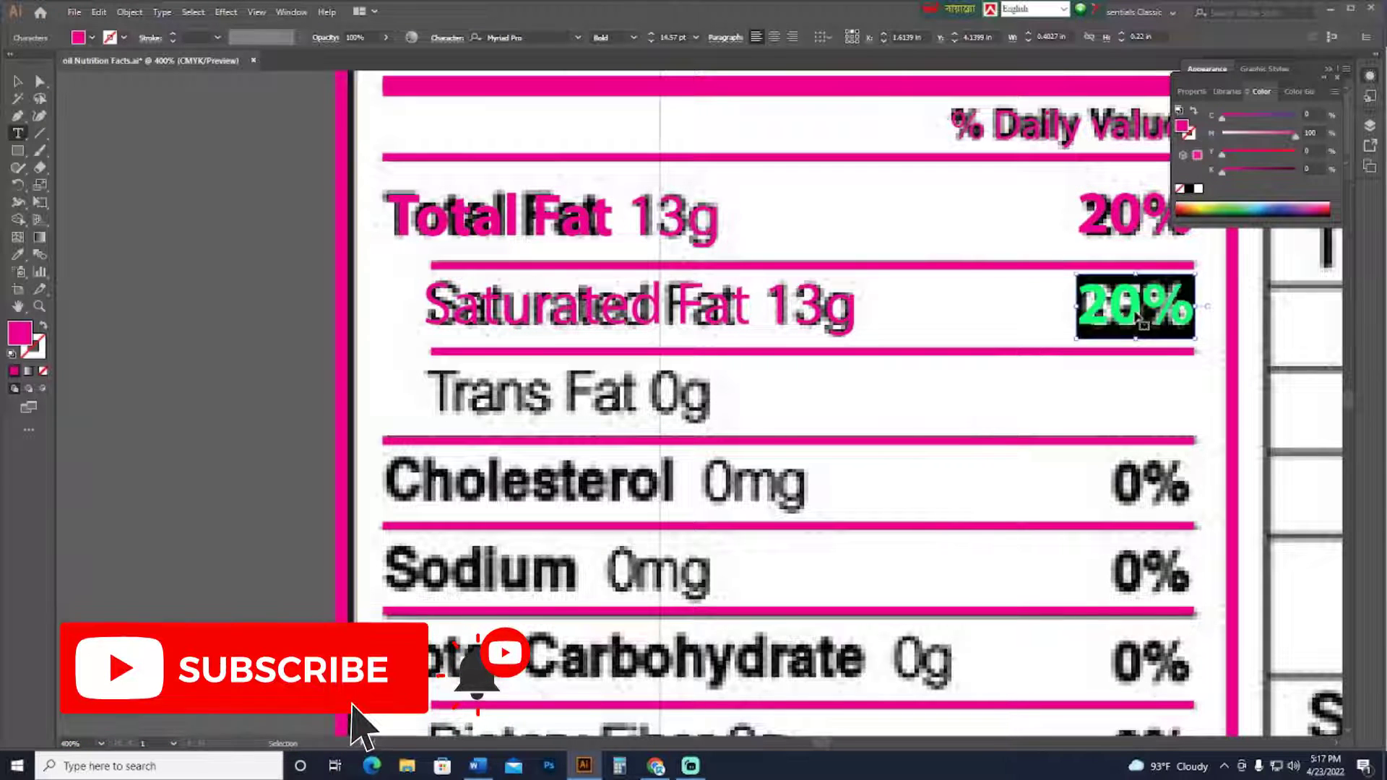
{"action": "type", "text": "65%"}
{"action": "key", "text": "Escape"}
{"action": "left_click", "coordinate": [1037, 383]}
Copy the "Trans Fat 0g" line from the Word document and return to Illustrator
{"action": "left_click", "coordinate": [474, 763]}
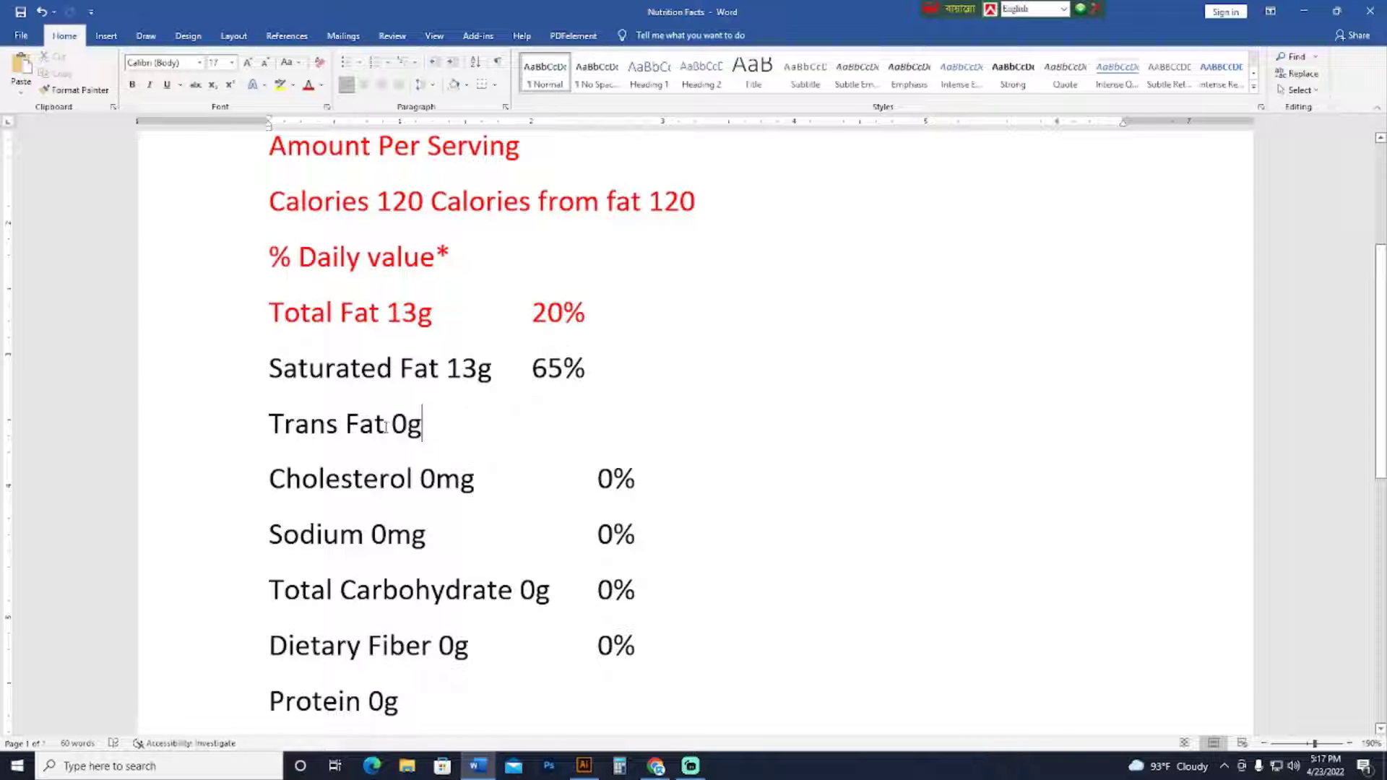
{"action": "left_click_drag", "start_coordinate": [385, 426], "coordinate": [236, 432]}
{"action": "left_click", "coordinate": [583, 766]}
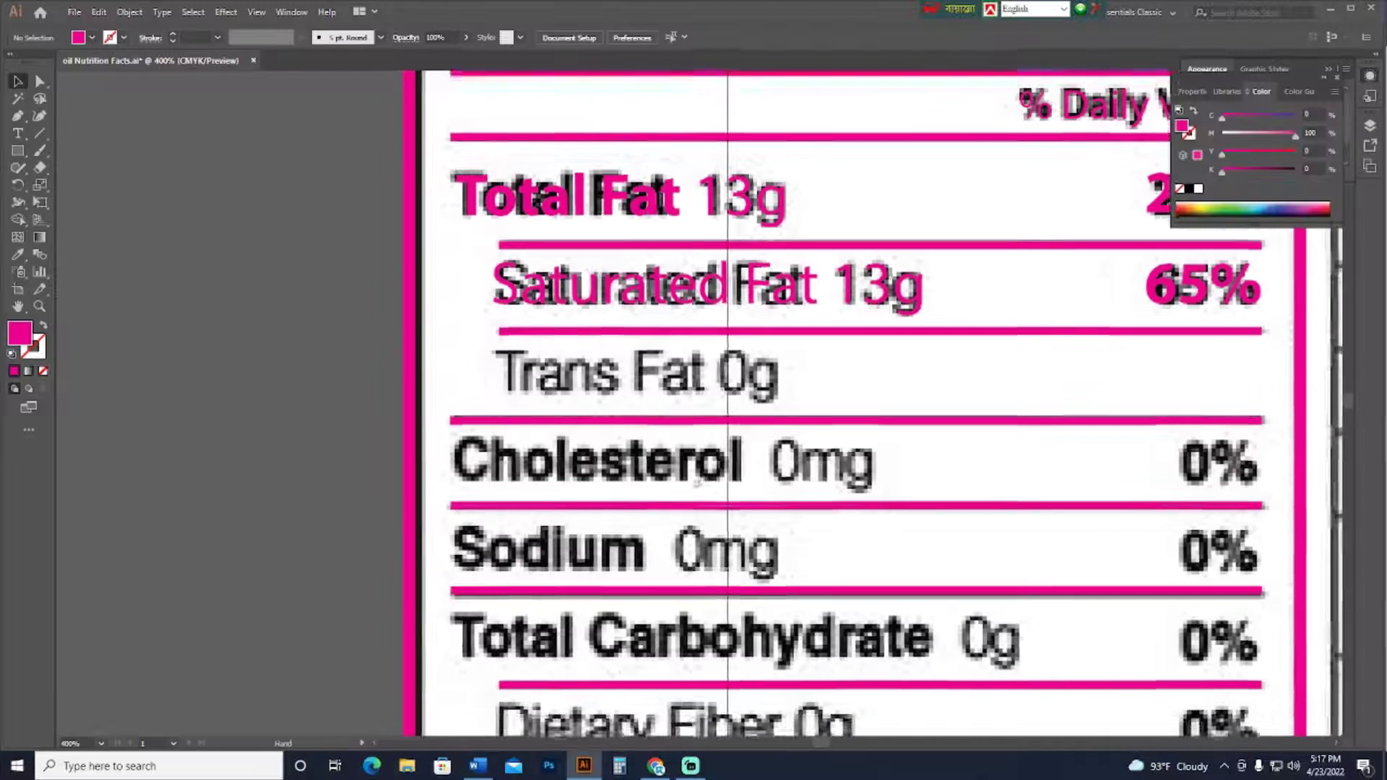
{"action": "left_click", "coordinate": [487, 773]}
{"action": "left_click_drag", "start_coordinate": [438, 429], "coordinate": [228, 435]}
{"action": "key", "text": "ctrl+c"}
{"action": "left_click", "coordinate": [584, 766]}
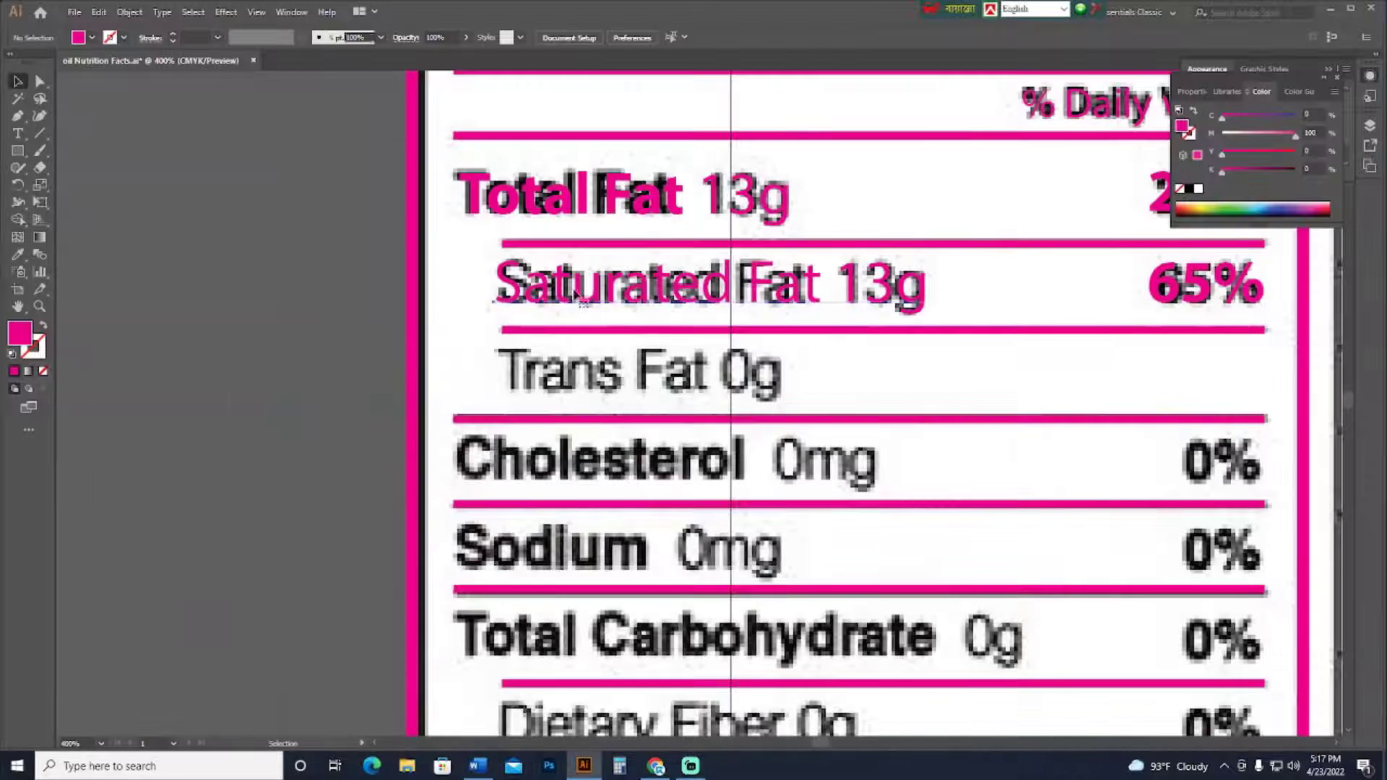
Duplicate the Saturated Fat text beside the label and replace the duplicate's content with "Trans Fat 0g"
{"action": "type", "text": "Saturated Fat 13g"}
{"action": "key", "text": "ctrl+a"}
{"action": "key", "text": "ctrl+v"}
{"action": "key", "text": "Escape"}
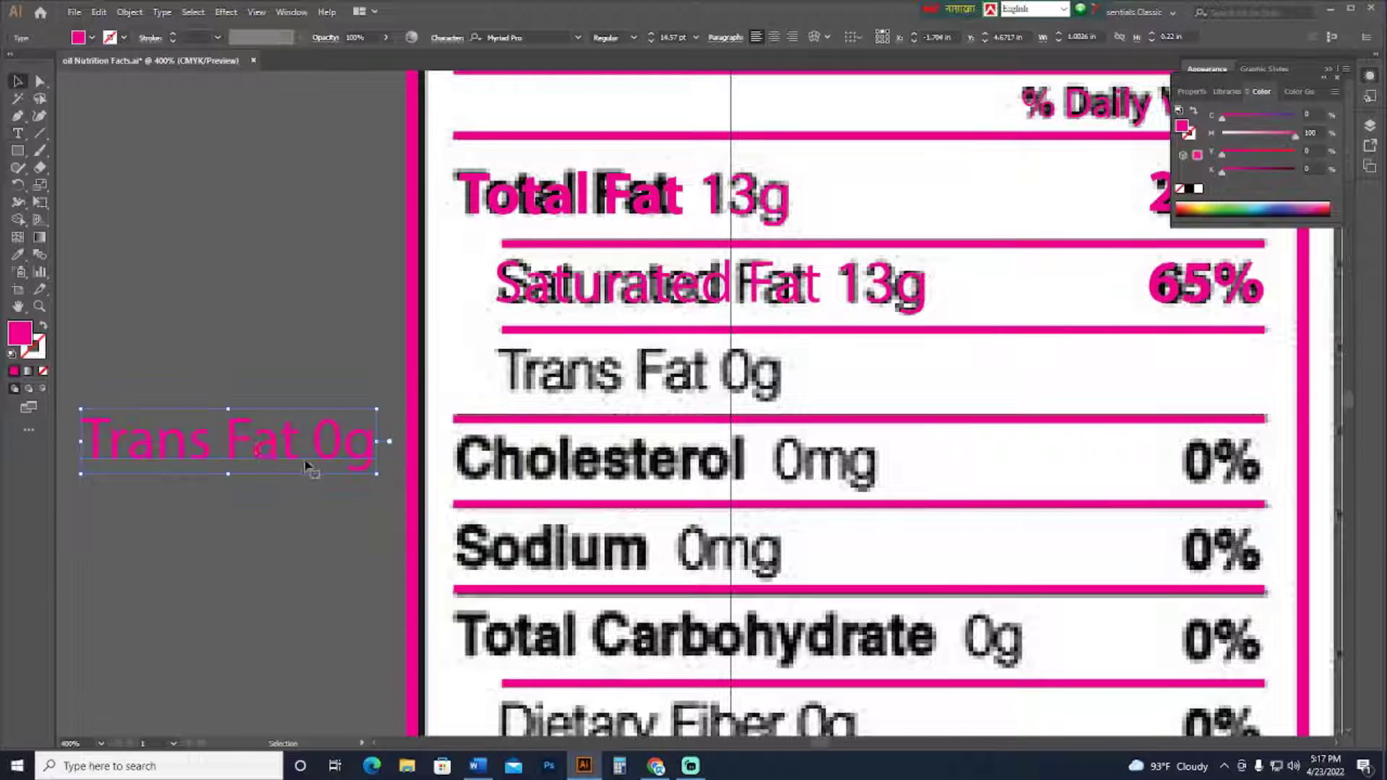
Place the "Trans Fat 0g" text over the printed Trans Fat entry and deselect it
{"action": "key", "text": "v"}
{"action": "left_click_drag", "start_coordinate": [311, 440], "coordinate": [708, 370]}
{"action": "left_click", "coordinate": [390, 430]}
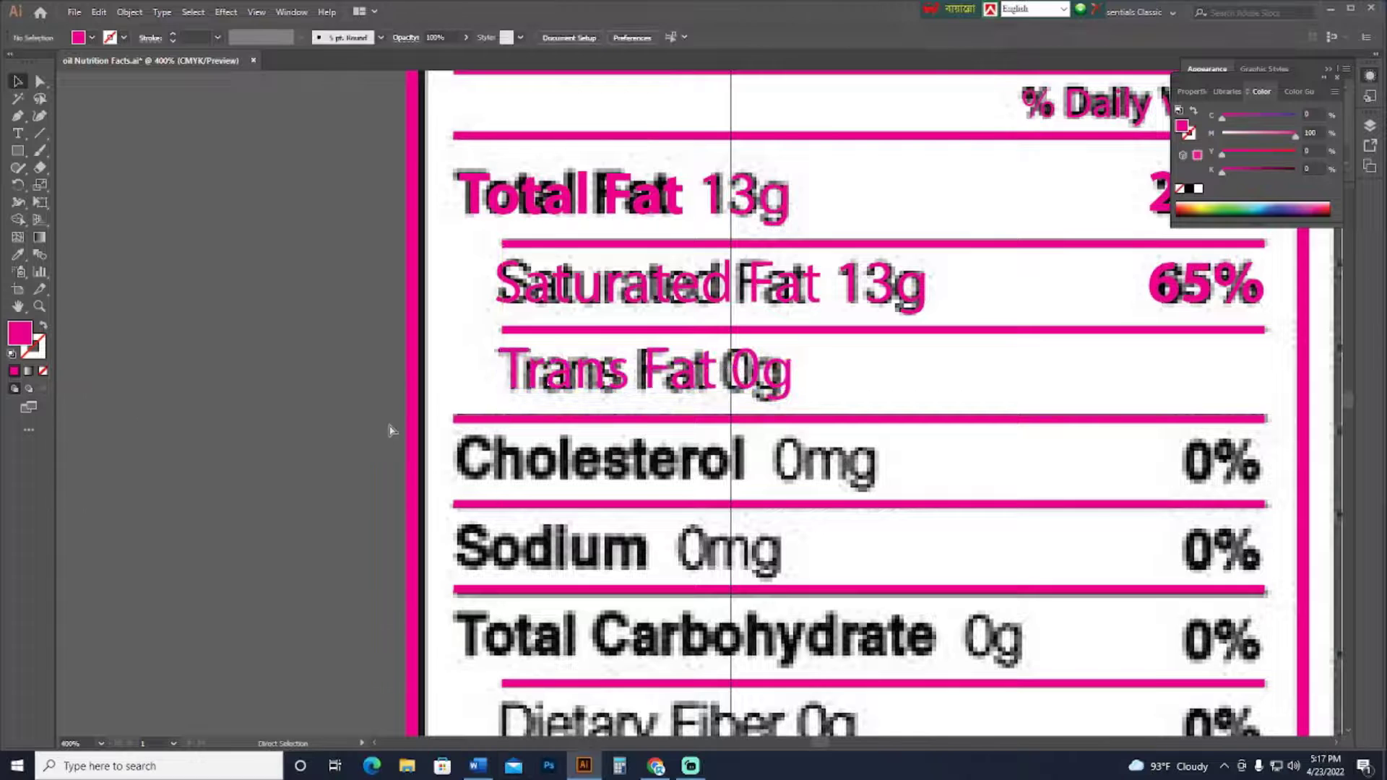
Copy the Cholesterol entry's text from the Word document and return to Illustrator
{"action": "left_click", "coordinate": [478, 766]}
{"action": "scroll", "coordinate": [521, 271], "scroll_direction": "down", "scroll_amount": 3}
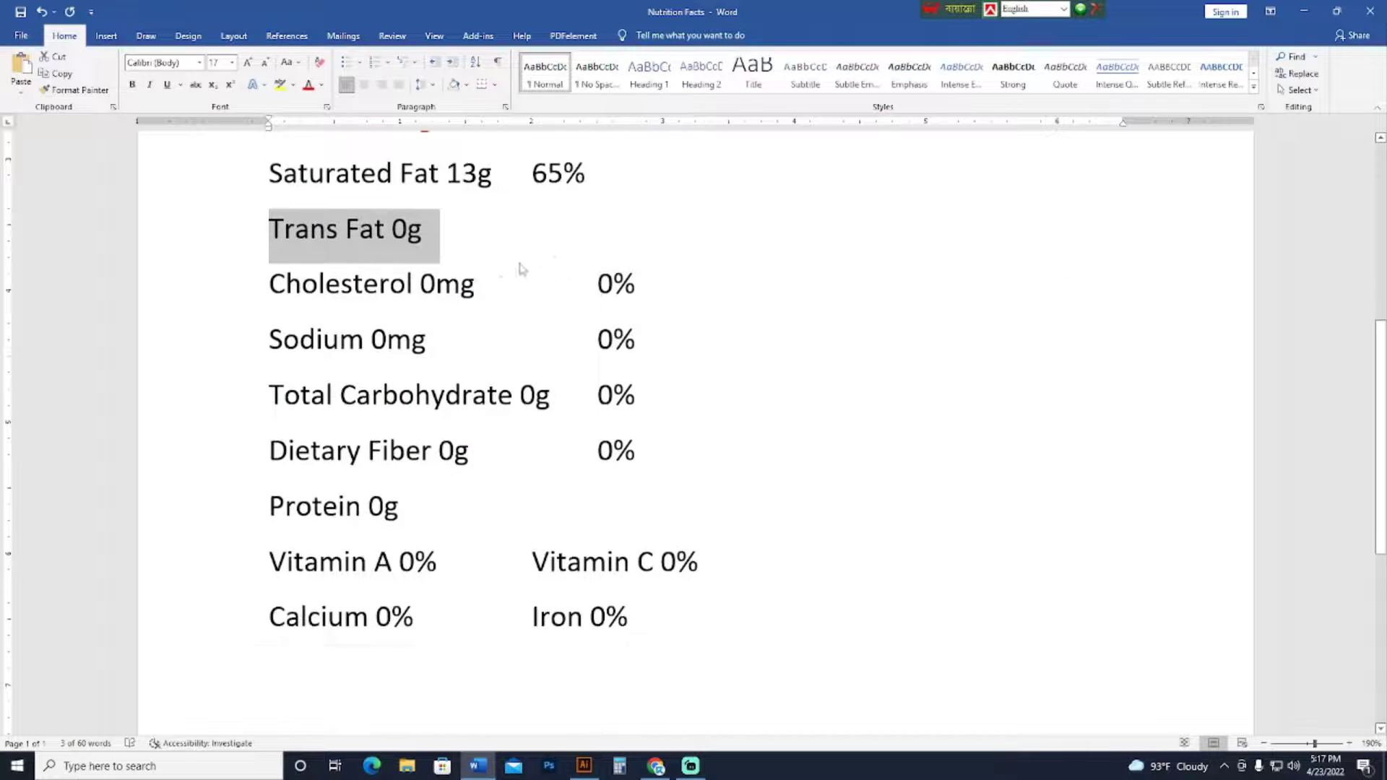
{"action": "left_click_drag", "start_coordinate": [353, 285], "coordinate": [245, 307]}
{"action": "key", "text": "ctrl+c"}
{"action": "left_click", "coordinate": [584, 766]}
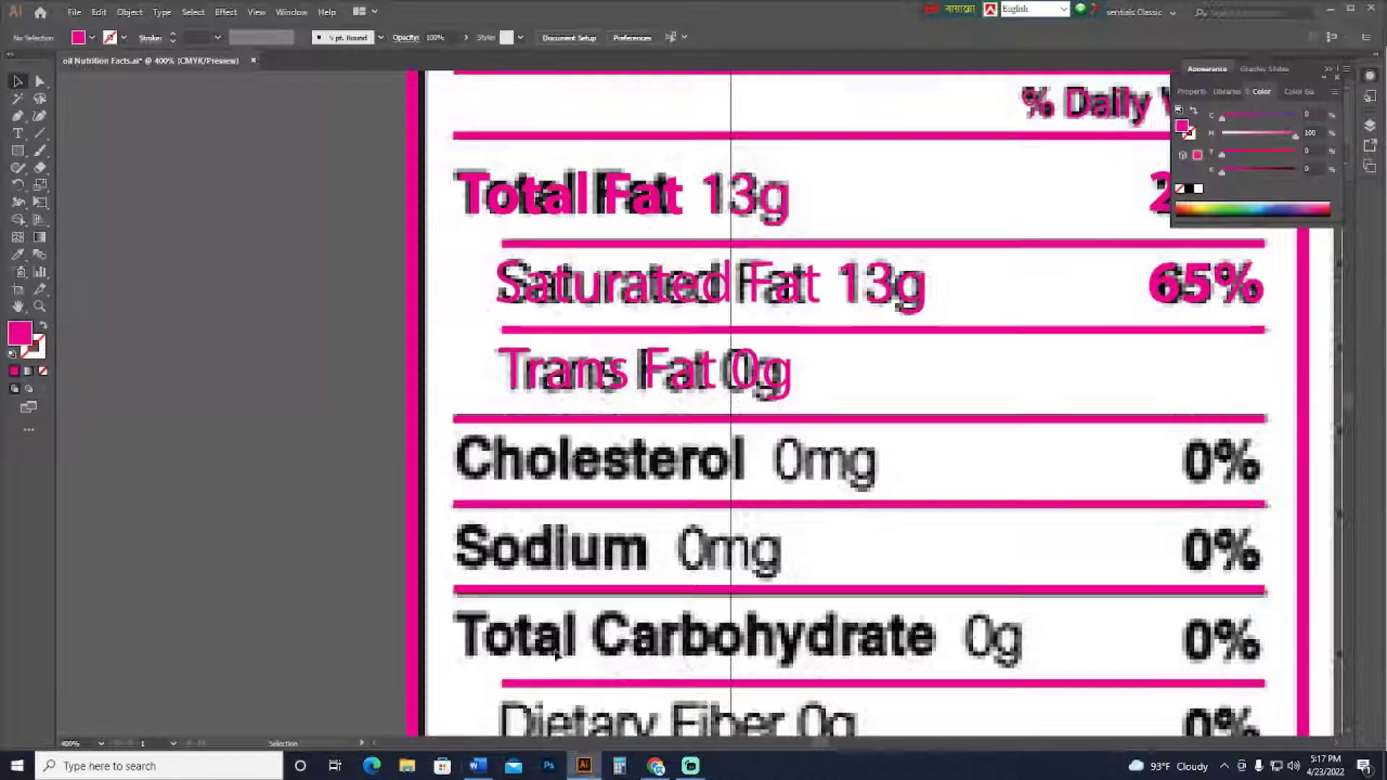
Duplicate the Trans Fat text beside the label and replace the duplicate's content with "Cholesterol 0mg"
{"action": "left_click", "coordinate": [575, 396]}
{"action": "left_click_drag", "start_coordinate": [602, 378], "coordinate": [294, 438]}
{"action": "double_click", "coordinate": [295, 438]}
{"action": "key", "text": "ctrl+a"}
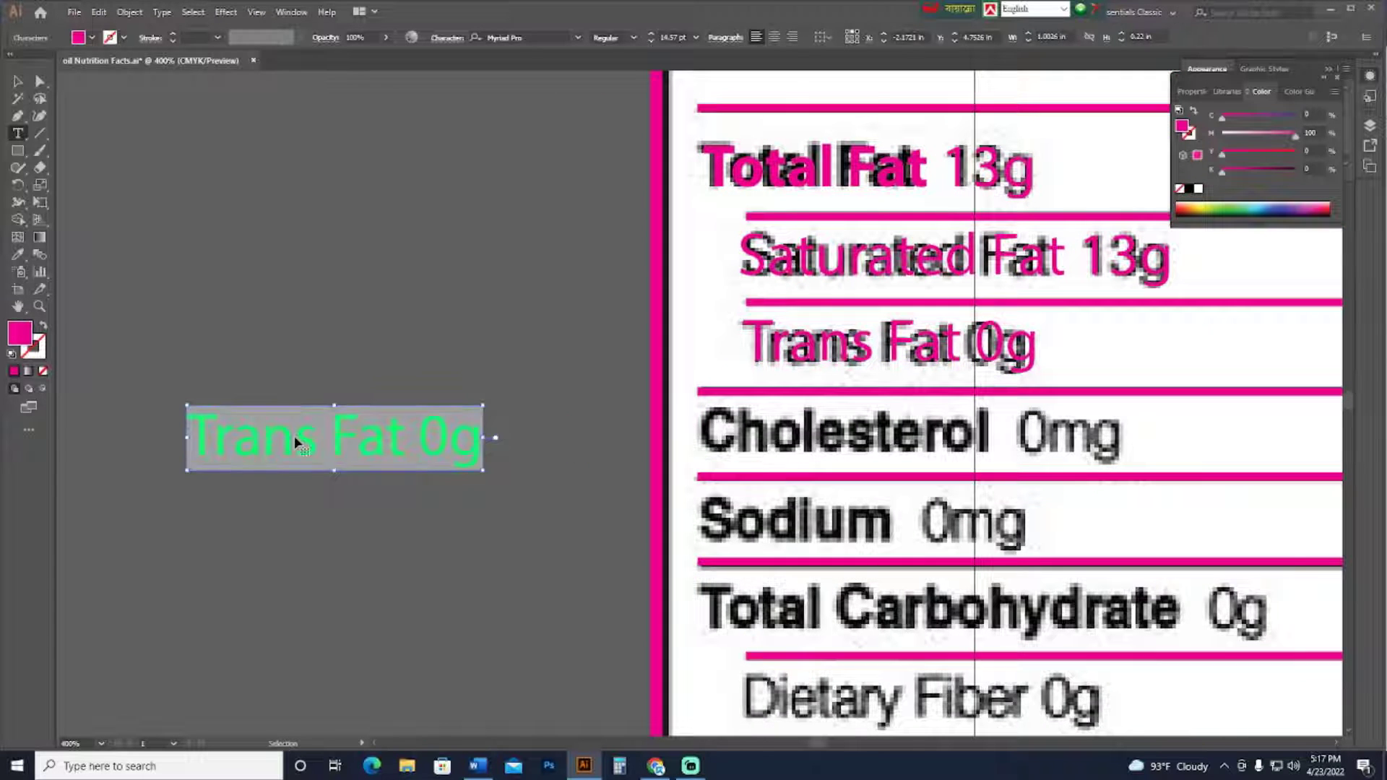
{"action": "key", "text": "ctrl+v"}
{"action": "left_click", "coordinate": [20, 86]}
{"action": "left_click_drag", "start_coordinate": [370, 278], "coordinate": [262, 290]}
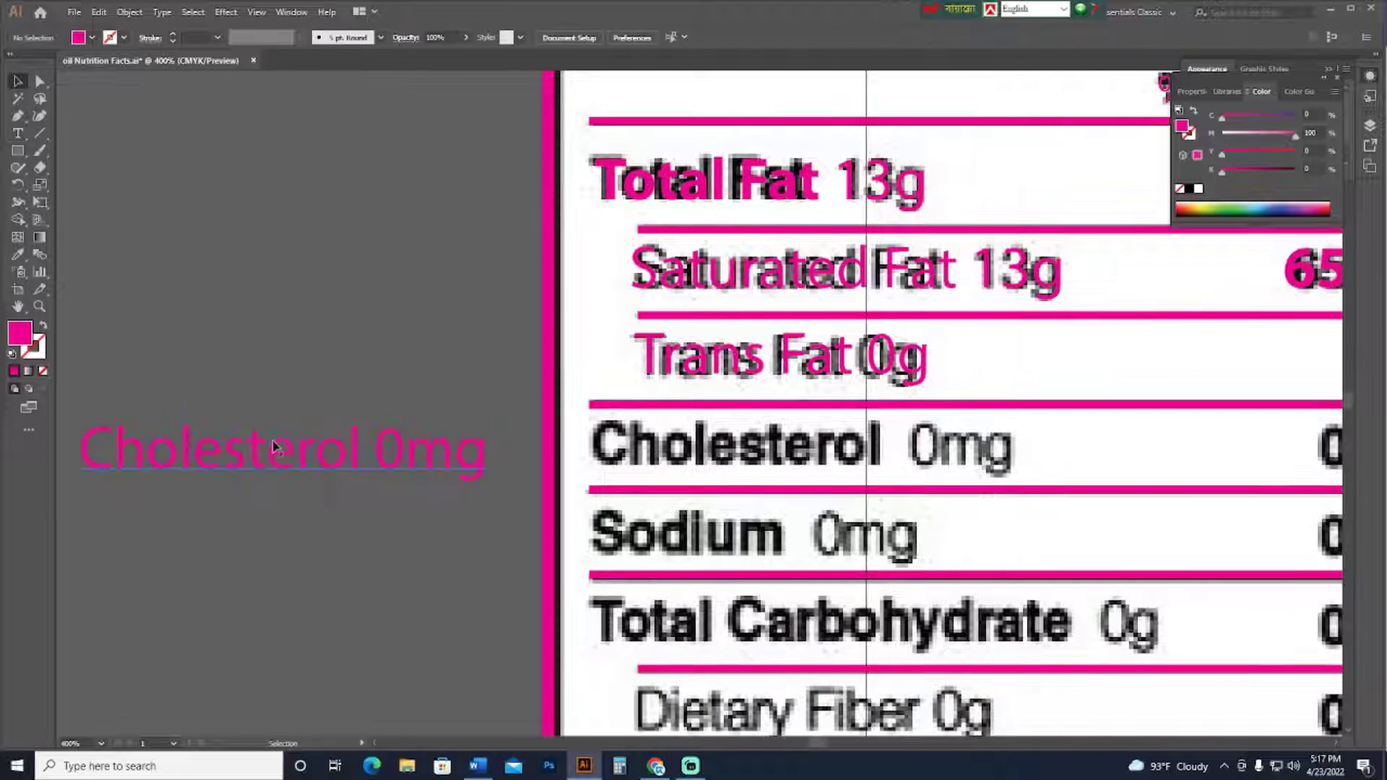
Set the word "Cholesterol" in the new text to Bold and deselect it
{"action": "double_click", "coordinate": [281, 451]}
{"action": "left_click_drag", "start_coordinate": [359, 455], "coordinate": [89, 455]}
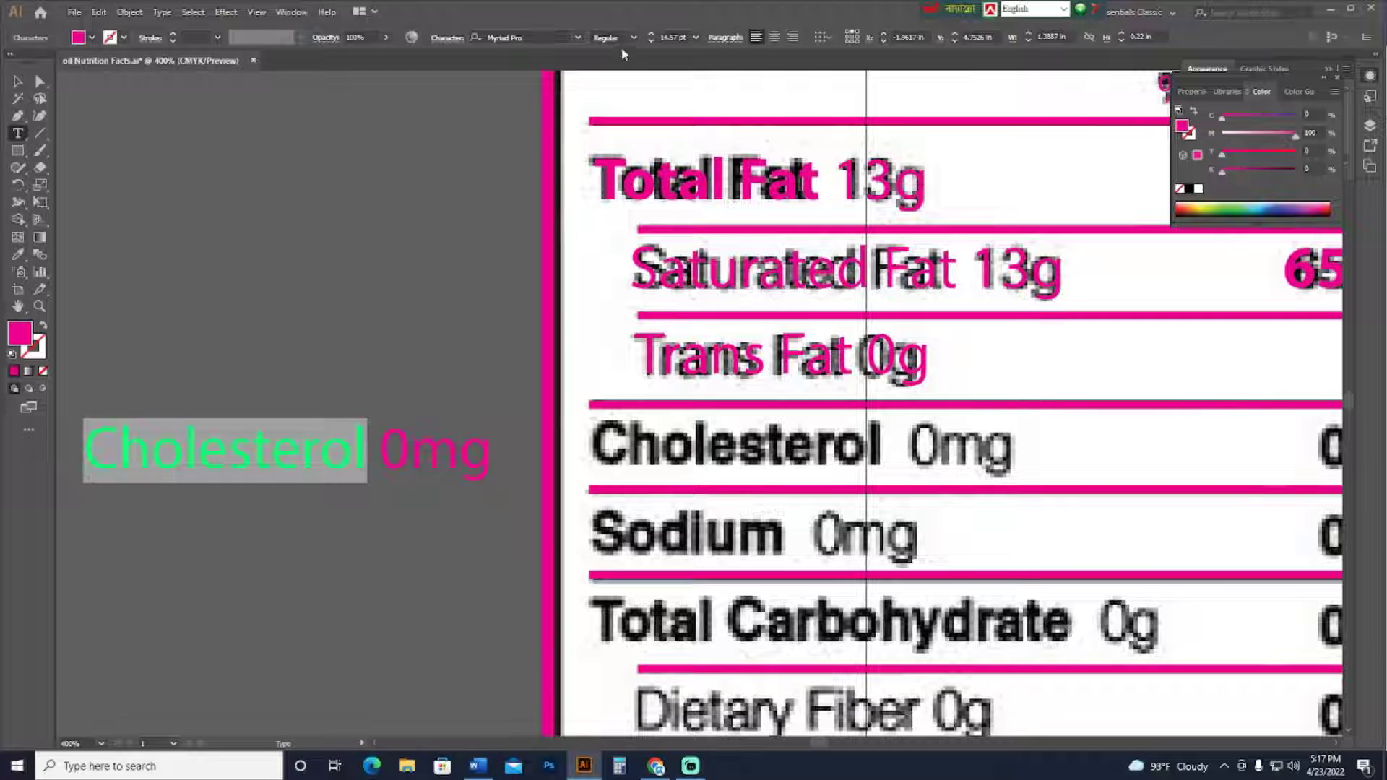
{"action": "left_click", "coordinate": [633, 38]}
{"action": "left_click", "coordinate": [614, 217]}
{"action": "left_click", "coordinate": [18, 84]}
{"action": "left_click", "coordinate": [205, 397]}
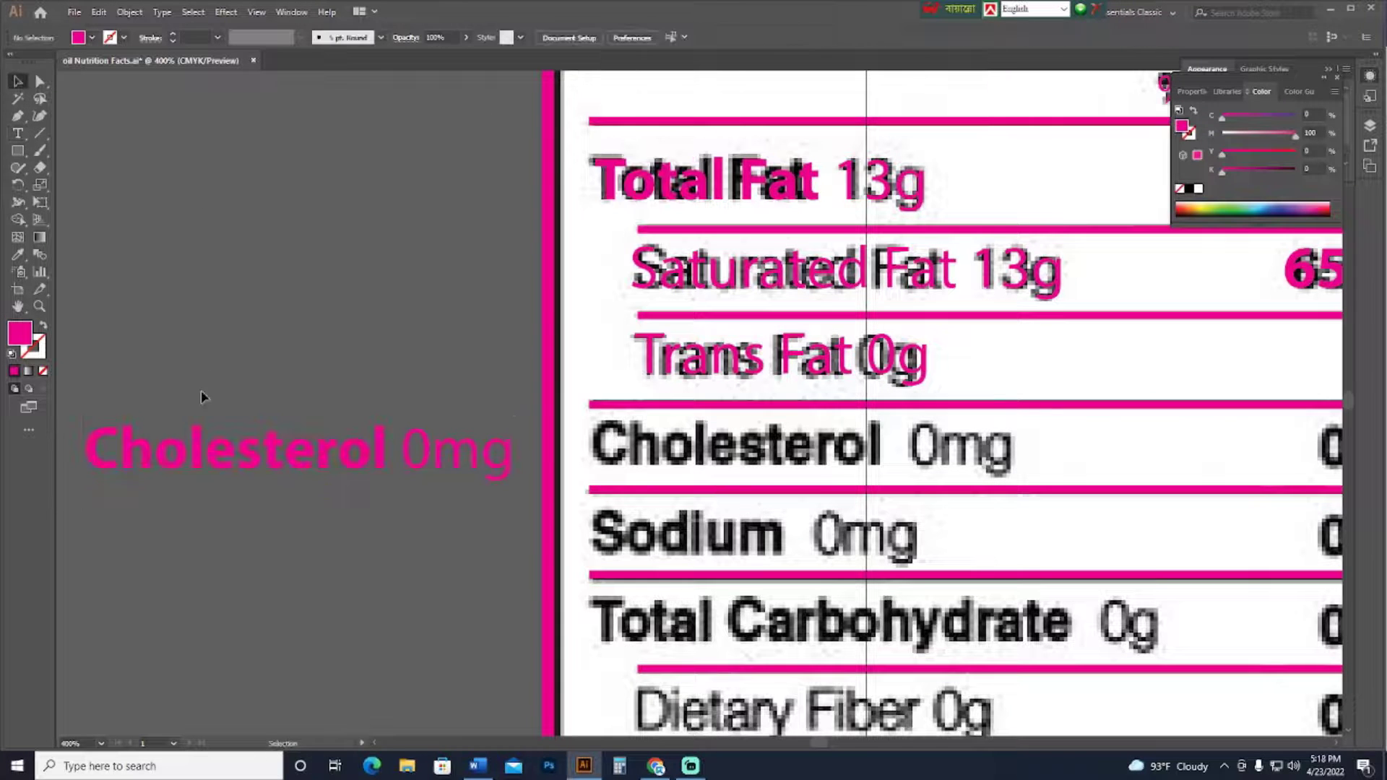
Place the "Cholesterol 0mg" text over the printed Cholesterol entry
{"action": "left_click_drag", "start_coordinate": [206, 458], "coordinate": [713, 455]}
{"action": "left_click", "coordinate": [260, 418]}
{"action": "left_click_drag", "start_coordinate": [328, 472], "coordinate": [141, 448]}
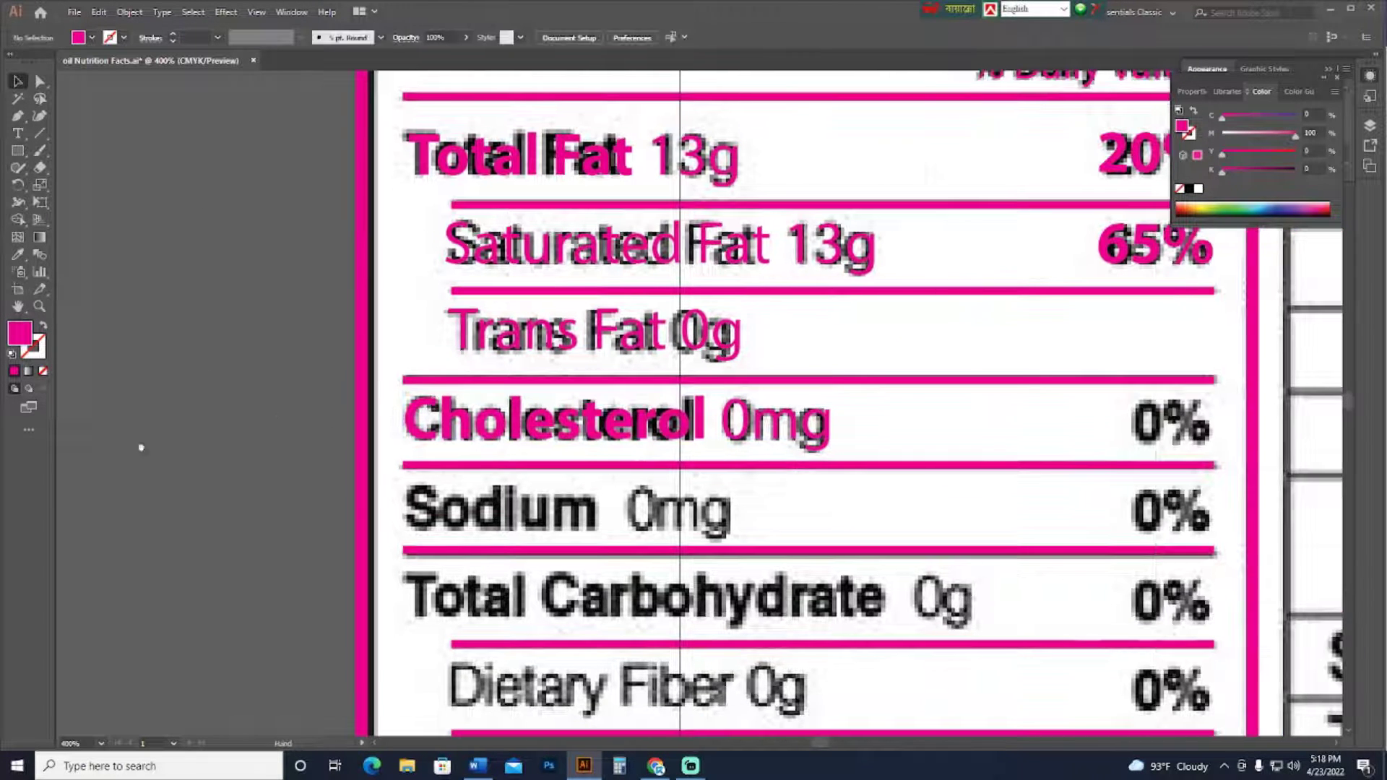
Duplicate the 65% value down onto the Cholesterol row and change the duplicate to 0%
{"action": "scroll", "coordinate": [435, 739], "scroll_direction": "right", "scroll_amount": 3}
{"action": "left_click_drag", "start_coordinate": [980, 248], "coordinate": [987, 437]}
{"action": "type", "text": "0"}
{"action": "key", "text": "Escape"}
{"action": "left_click", "coordinate": [851, 447]}
{"action": "left_click_drag", "start_coordinate": [848, 455], "coordinate": [914, 317]}
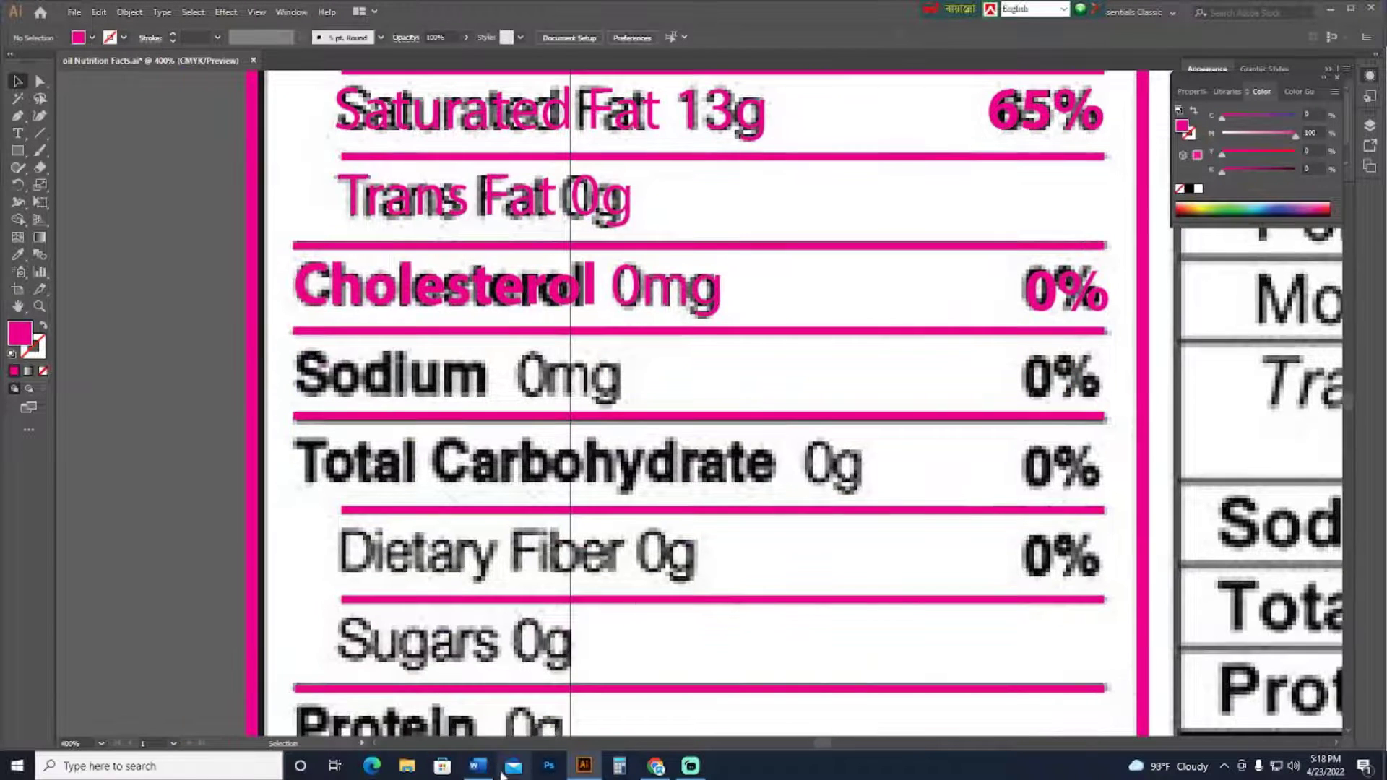
Copy the "Sodium 0mg" line from the Word document and return to Illustrator
{"action": "left_click", "coordinate": [477, 766]}
{"action": "left_click_drag", "start_coordinate": [426, 339], "coordinate": [289, 342]}
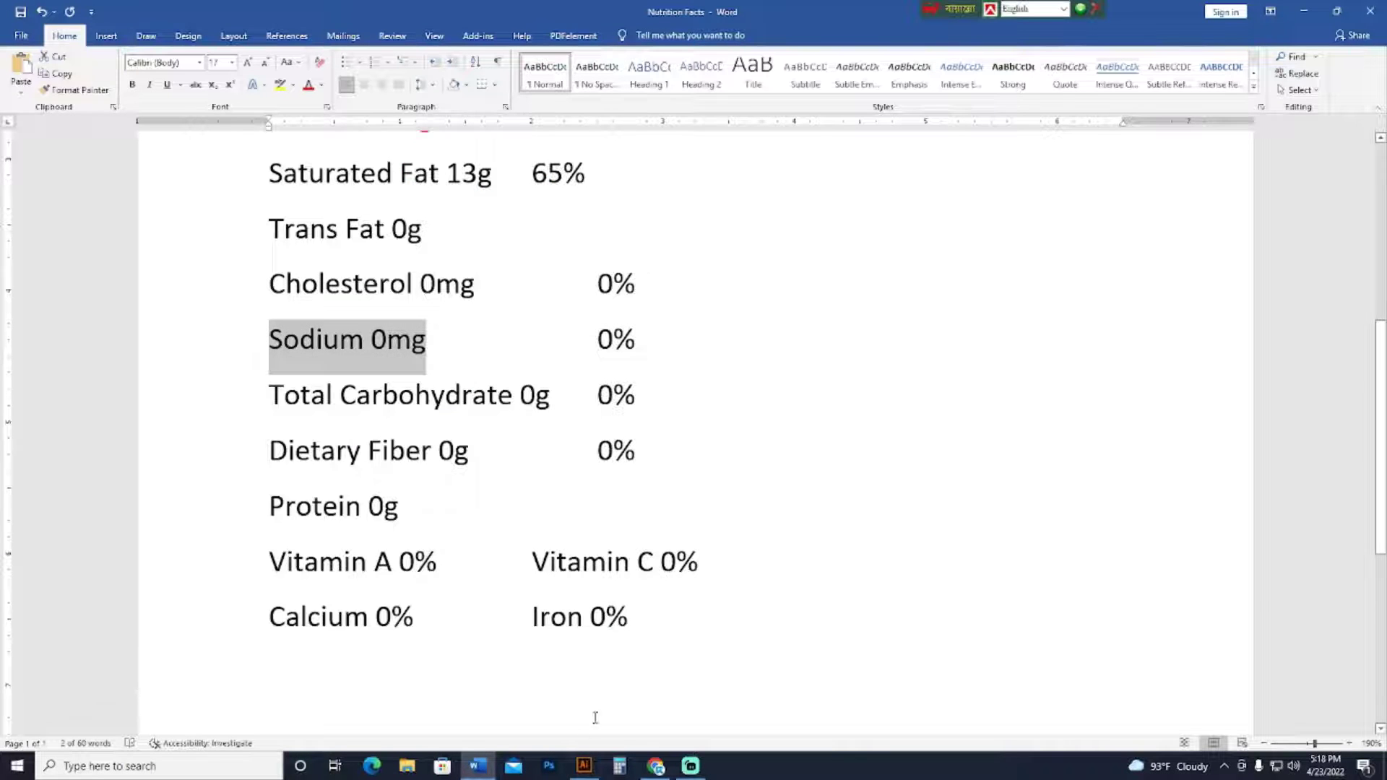
{"action": "left_click", "coordinate": [584, 766]}
Duplicate the Cholesterol text onto the printed Sodium row and replace its content with "Sodium 0mg"
{"action": "left_click_drag", "start_coordinate": [488, 289], "coordinate": [484, 373]}
{"action": "double_click", "coordinate": [488, 555]}
{"action": "key", "text": "ctrl+a"}
{"action": "type", "text": "Sodium 0mg"}
{"action": "key", "text": "Escape"}
Set the Sodium entry's "0mg" to Regular and duplicate the 0% value onto the Sodium and Total Carbohydrate rows
{"action": "double_click", "coordinate": [541, 380]}
{"action": "double_click", "coordinate": [540, 379]}
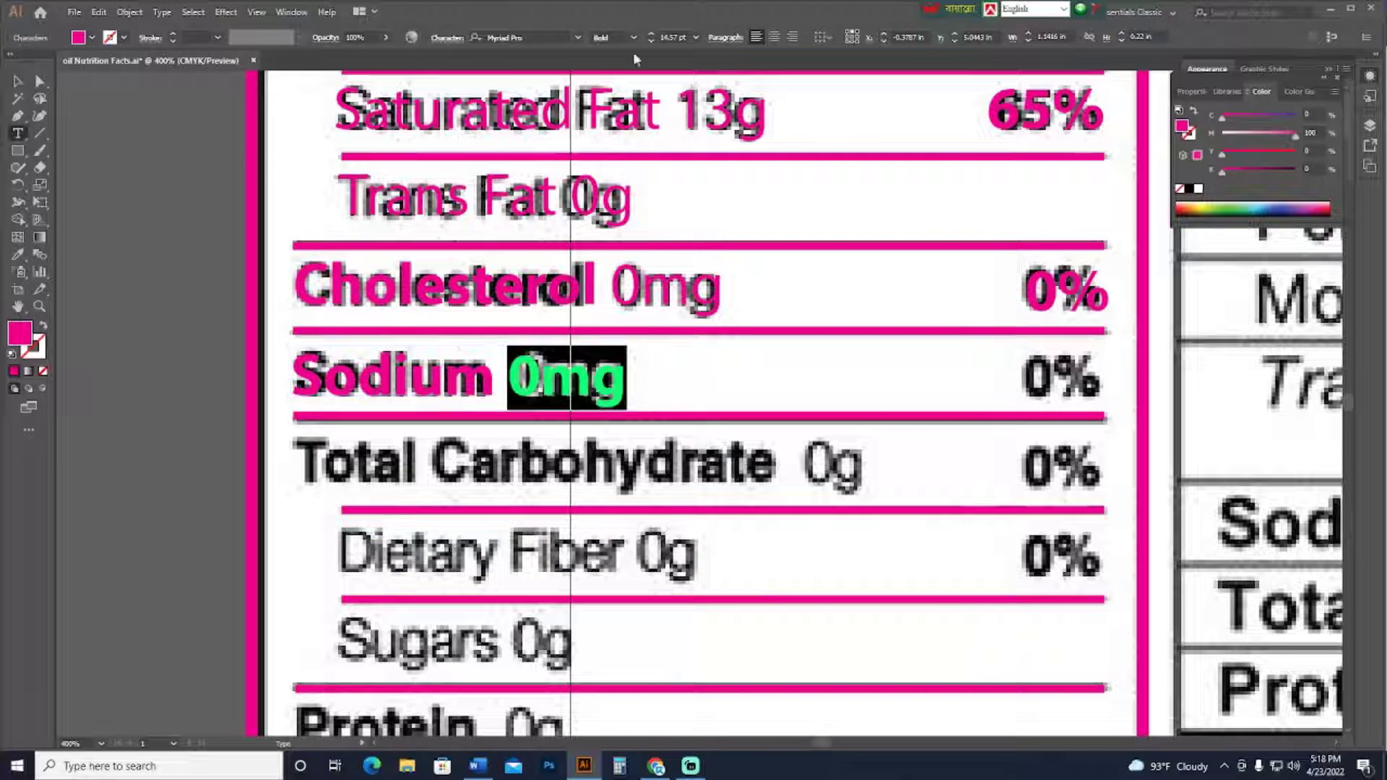
{"action": "left_click", "coordinate": [633, 38]}
{"action": "left_click", "coordinate": [637, 151]}
{"action": "key", "text": "Escape"}
{"action": "left_click", "coordinate": [170, 213]}
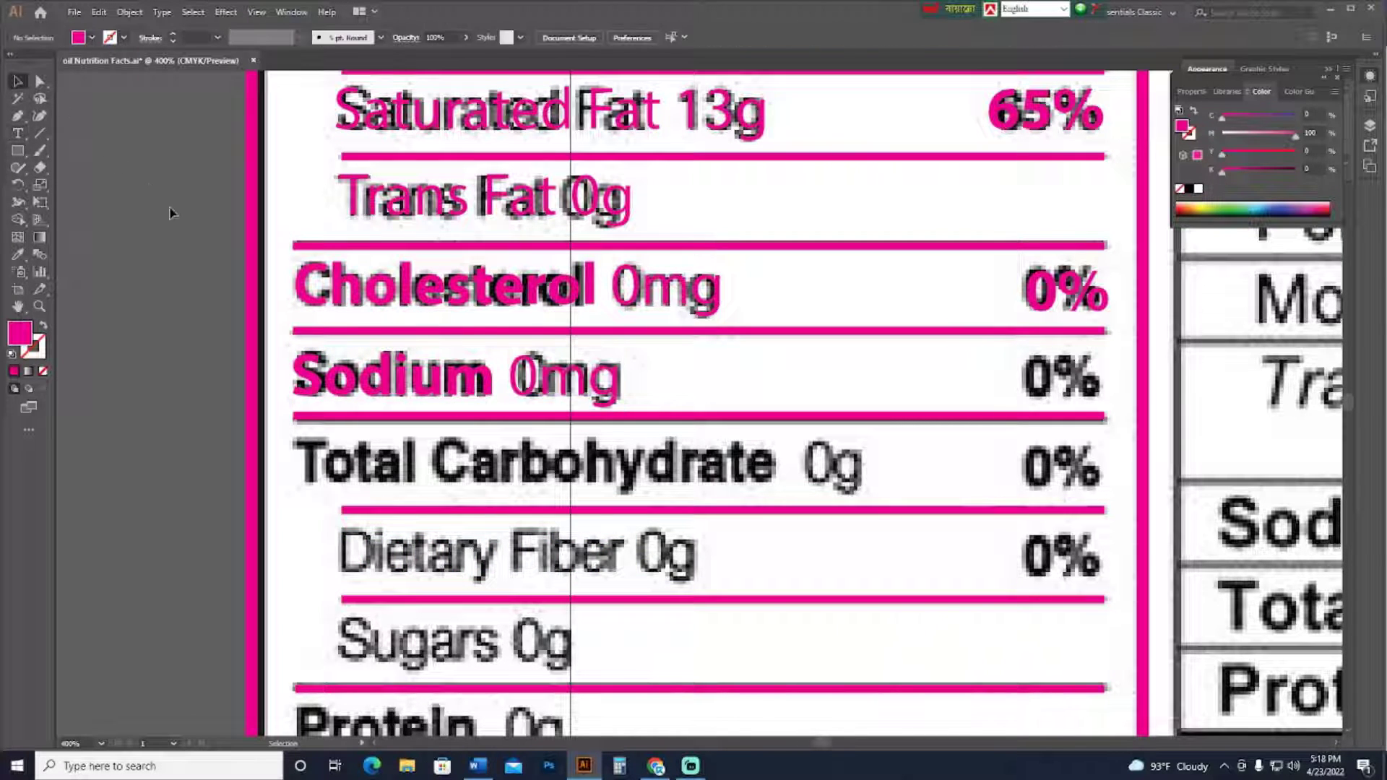
{"action": "left_click_drag", "start_coordinate": [1076, 386], "coordinate": [1077, 470]}
{"action": "left_click", "coordinate": [938, 461]}
Copy the "Total Carbohydrate 0g" line from the Word document and return to Illustrator
{"action": "left_click", "coordinate": [485, 775]}
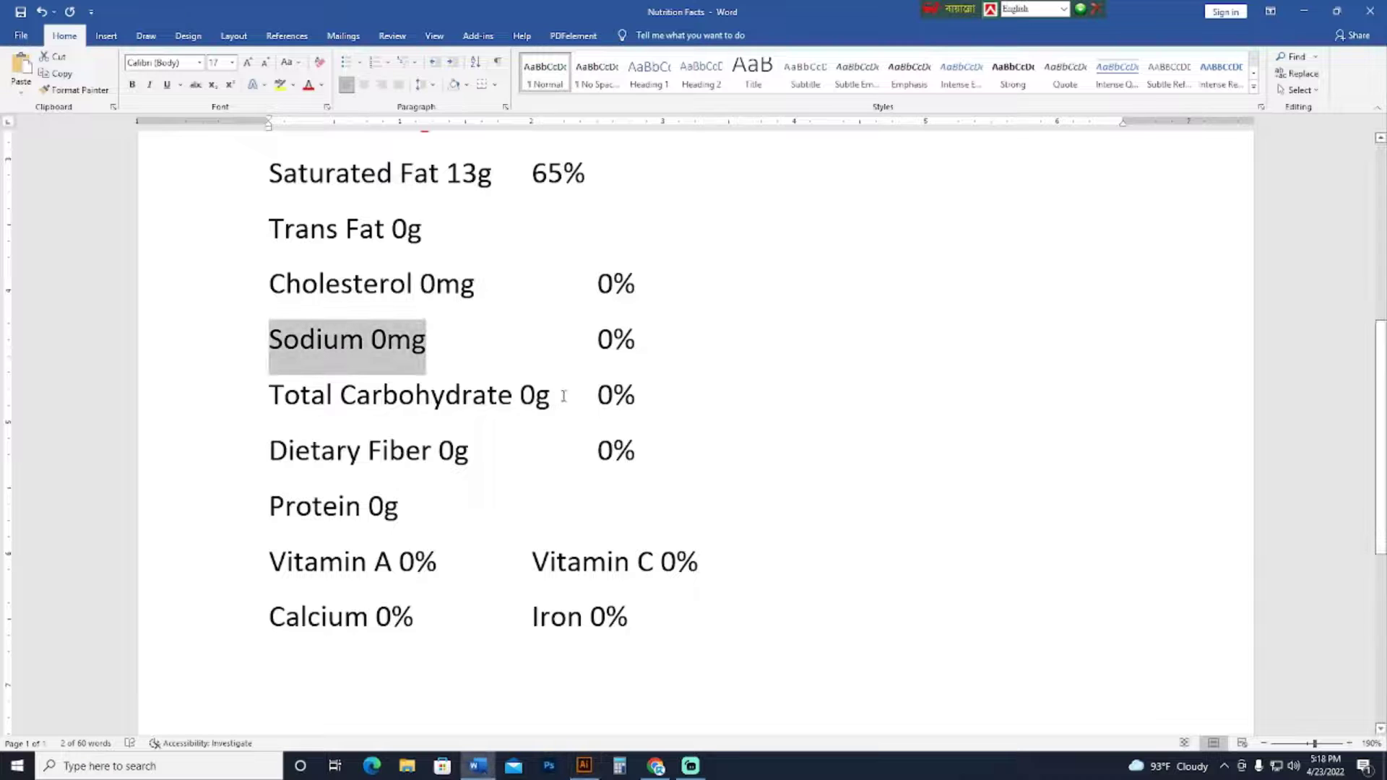
{"action": "left_click_drag", "start_coordinate": [567, 393], "coordinate": [257, 402]}
{"action": "key", "text": "ctrl+c"}
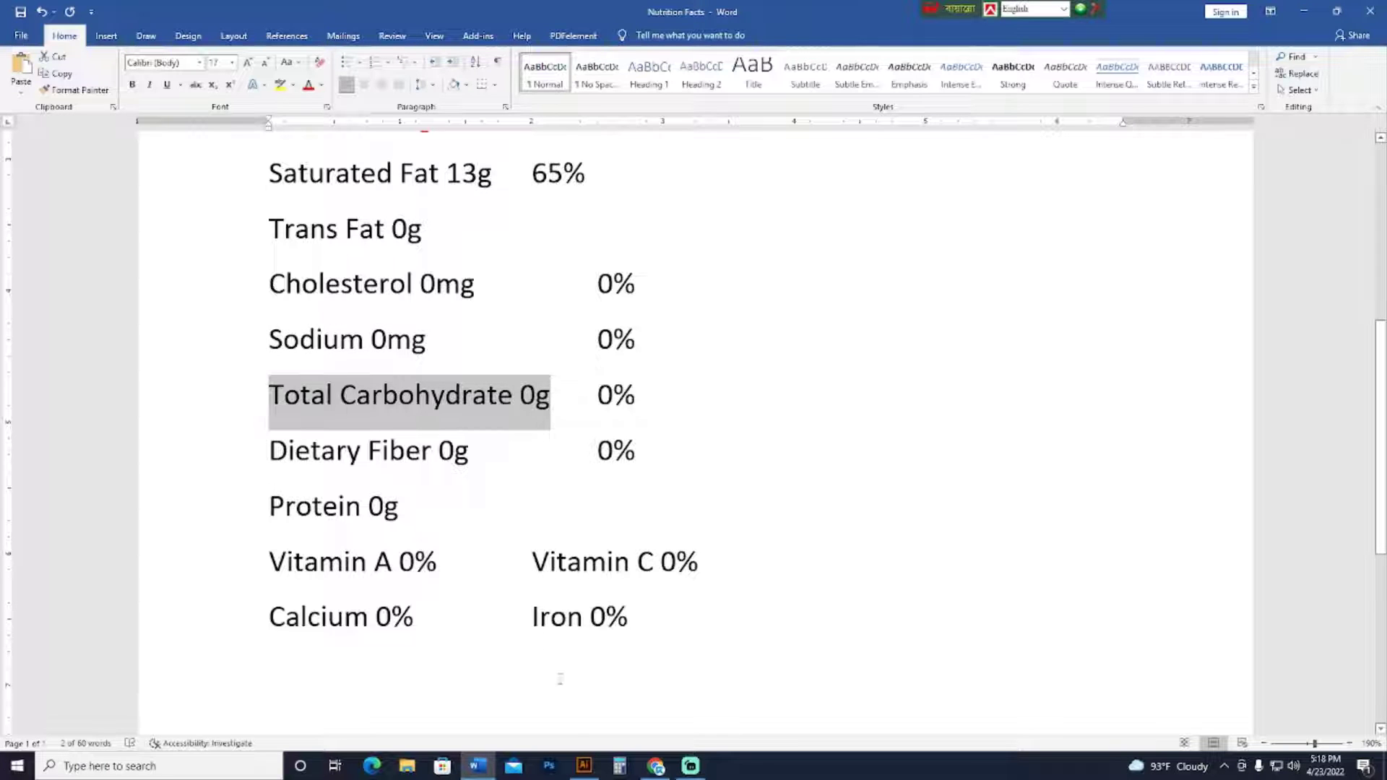
{"action": "left_click", "coordinate": [585, 766]}
Duplicate the Sodium text beside the label and replace the duplicate's content with "Total Carbohydrate 0g"
{"action": "left_click_drag", "start_coordinate": [640, 530], "coordinate": [892, 479]}
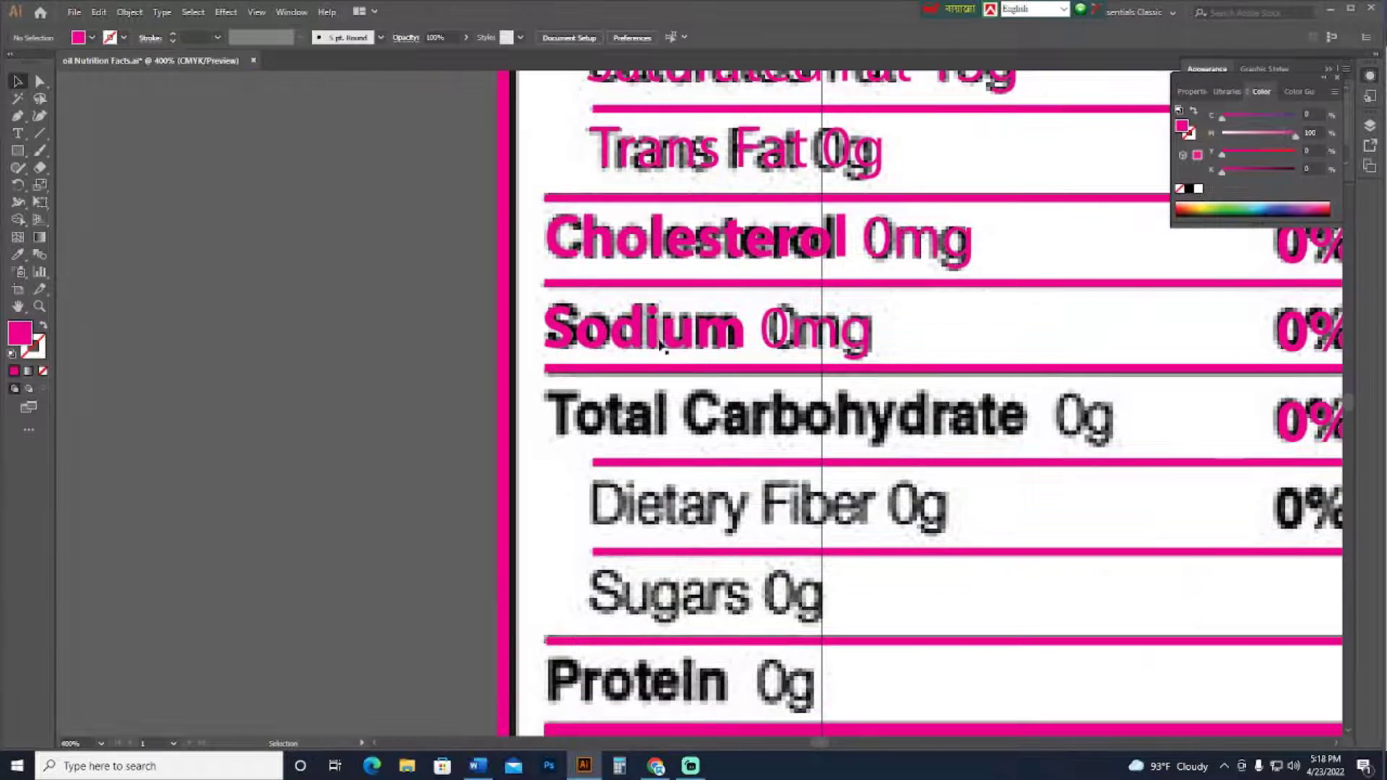
{"action": "left_click", "coordinate": [669, 334]}
{"action": "left_click_drag", "start_coordinate": [668, 334], "coordinate": [884, 318]}
{"action": "left_click_drag", "start_coordinate": [889, 313], "coordinate": [350, 439]}
{"action": "double_click", "coordinate": [350, 440]}
{"action": "key", "text": "ctrl+a"}
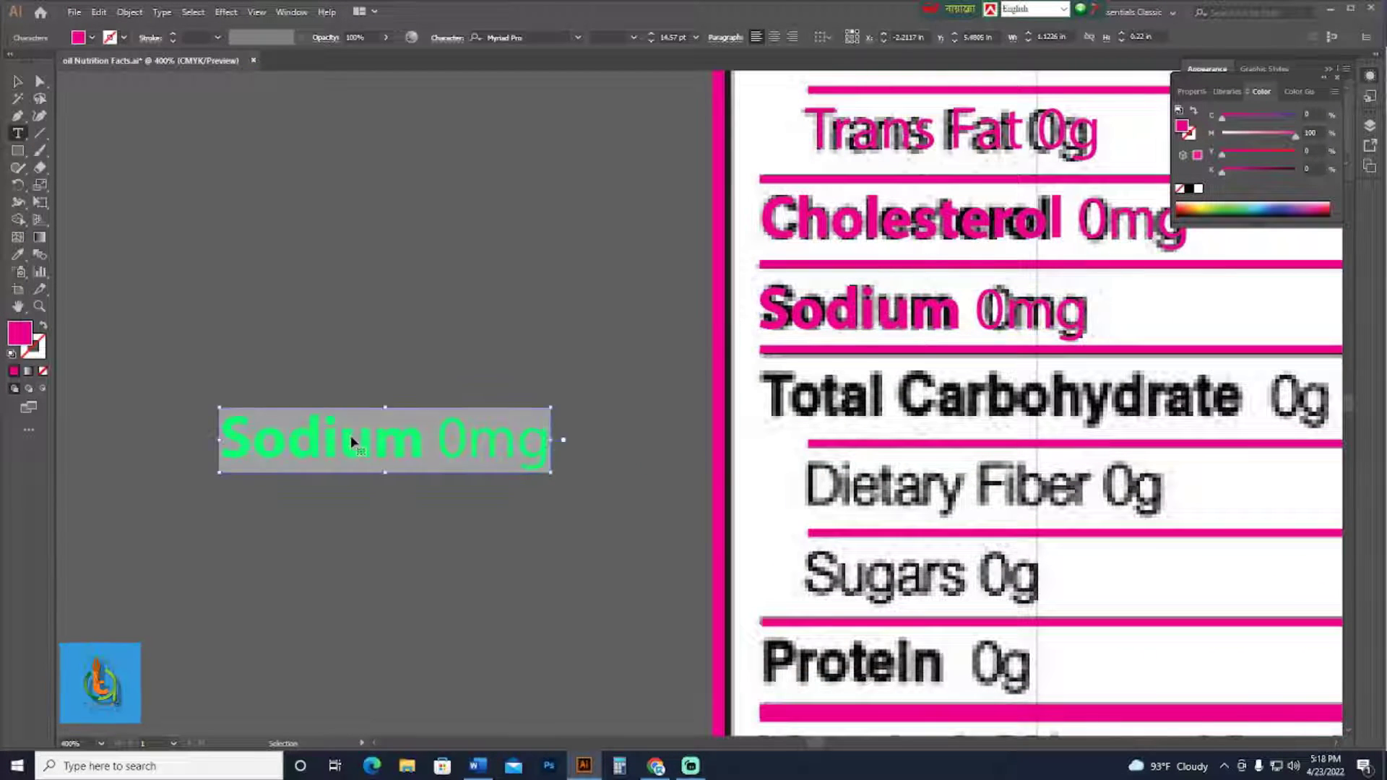
{"action": "key", "text": "ctrl+v"}
{"action": "key", "text": "Escape"}
Set the "0g" part of the Total Carbohydrate text to Regular weight
{"action": "left_click_drag", "start_coordinate": [762, 447], "coordinate": [640, 511]}
{"action": "double_click", "coordinate": [571, 499]}
{"action": "left_click", "coordinate": [632, 37]}
{"action": "left_click", "coordinate": [630, 147]}
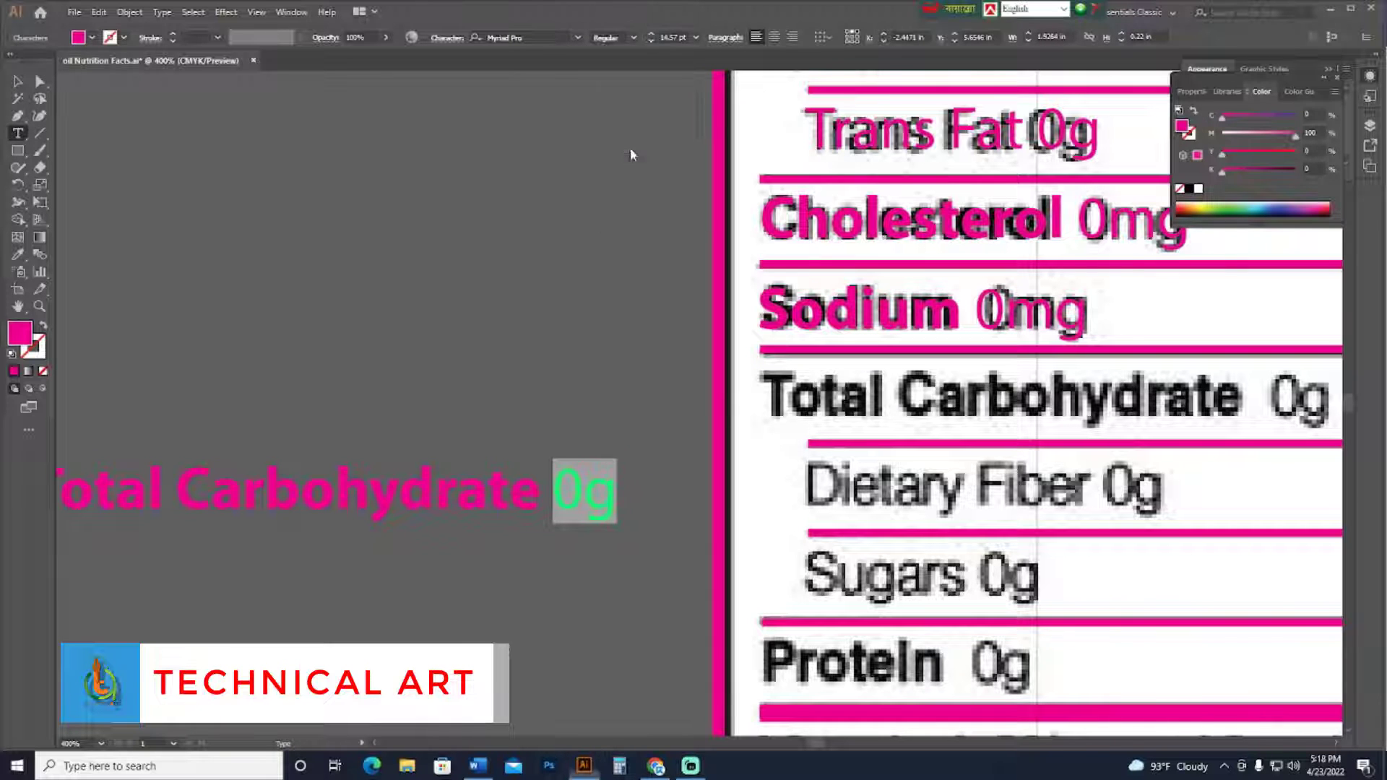
{"action": "left_click", "coordinate": [22, 88]}
Place the "Total Carbohydrate 0g" text over its printed entry and deselect it
{"action": "left_click_drag", "start_coordinate": [439, 350], "coordinate": [219, 341]}
{"action": "left_click_drag", "start_coordinate": [235, 485], "coordinate": [963, 394]}
{"action": "left_click", "coordinate": [431, 452]}
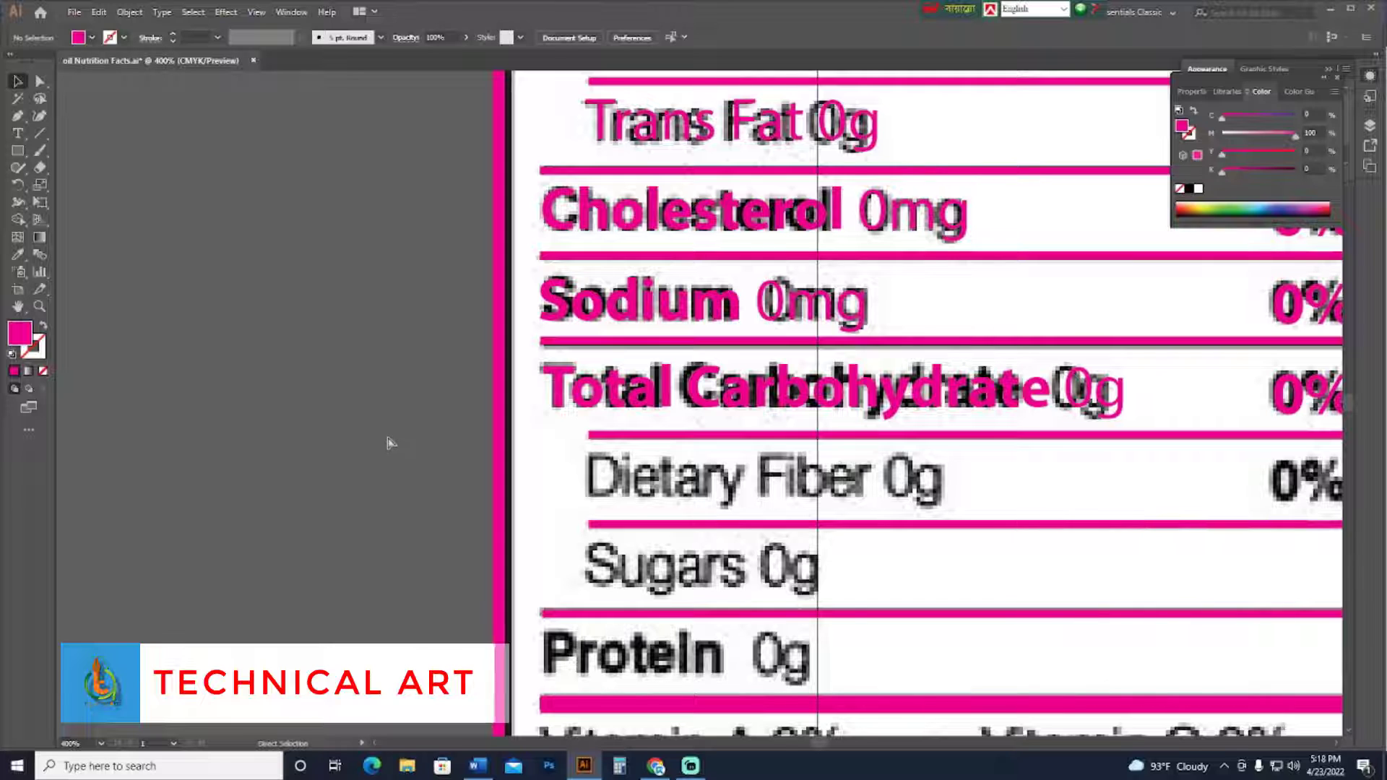
Copy the "Dietary Fiber 0g" line from the Word document and return to Illustrator
{"action": "left_click", "coordinate": [477, 765]}
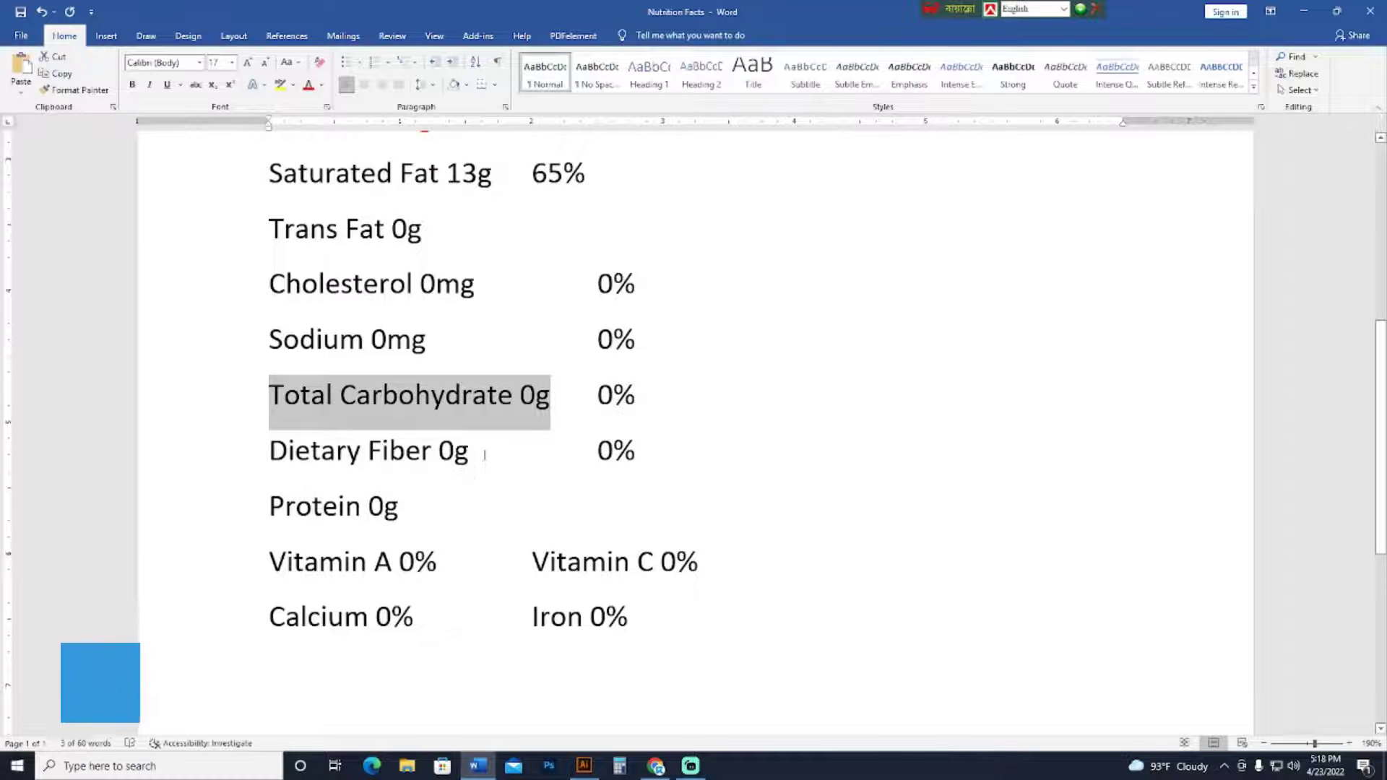
{"action": "left_click_drag", "start_coordinate": [484, 455], "coordinate": [232, 458]}
{"action": "key", "text": "ctrl+c"}
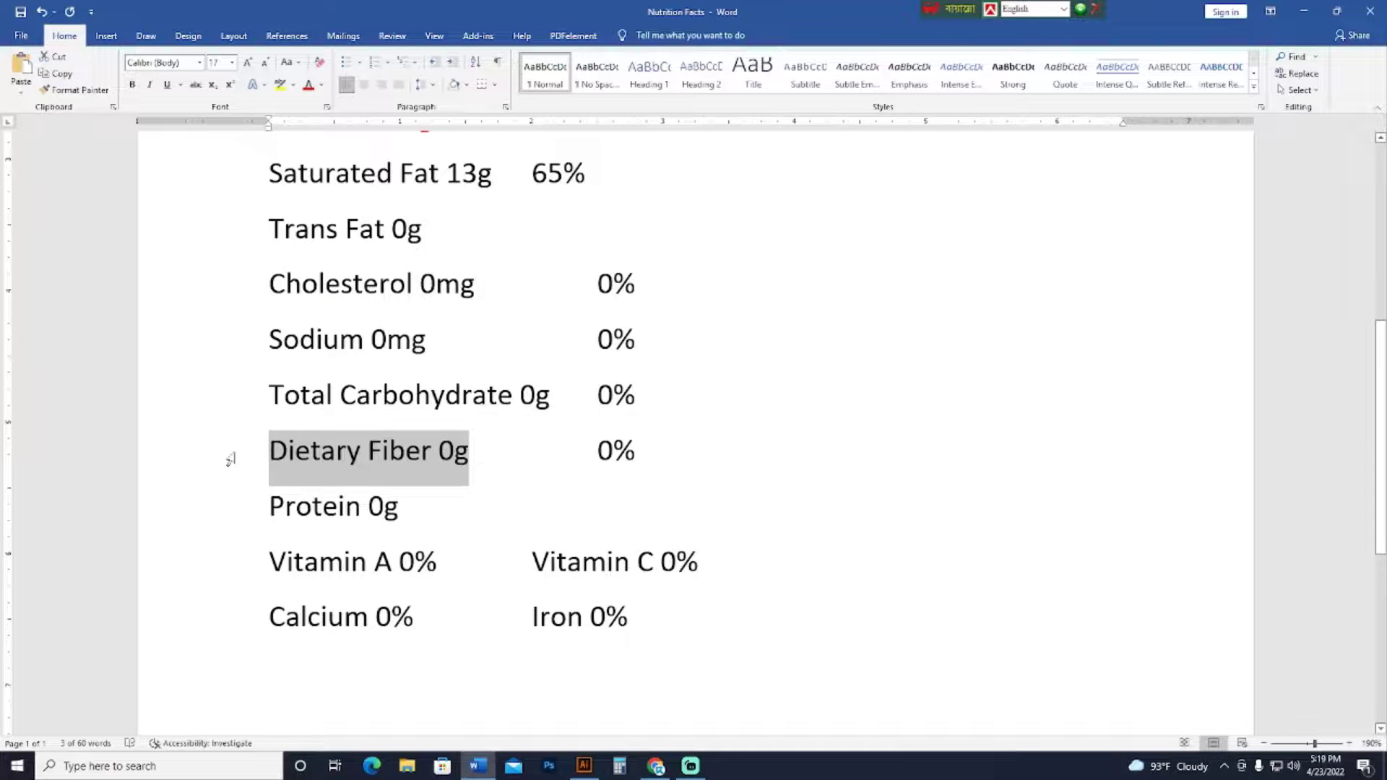
{"action": "left_click", "coordinate": [584, 766]}
Duplicate the Total Carbohydrate text beside the label and replace the duplicate's content with "Dietary Fiber 0g"
{"action": "left_click", "coordinate": [679, 403]}
{"action": "left_click_drag", "start_coordinate": [677, 409], "coordinate": [304, 468]}
{"action": "double_click", "coordinate": [390, 457]}
{"action": "key", "text": "ctrl+a"}
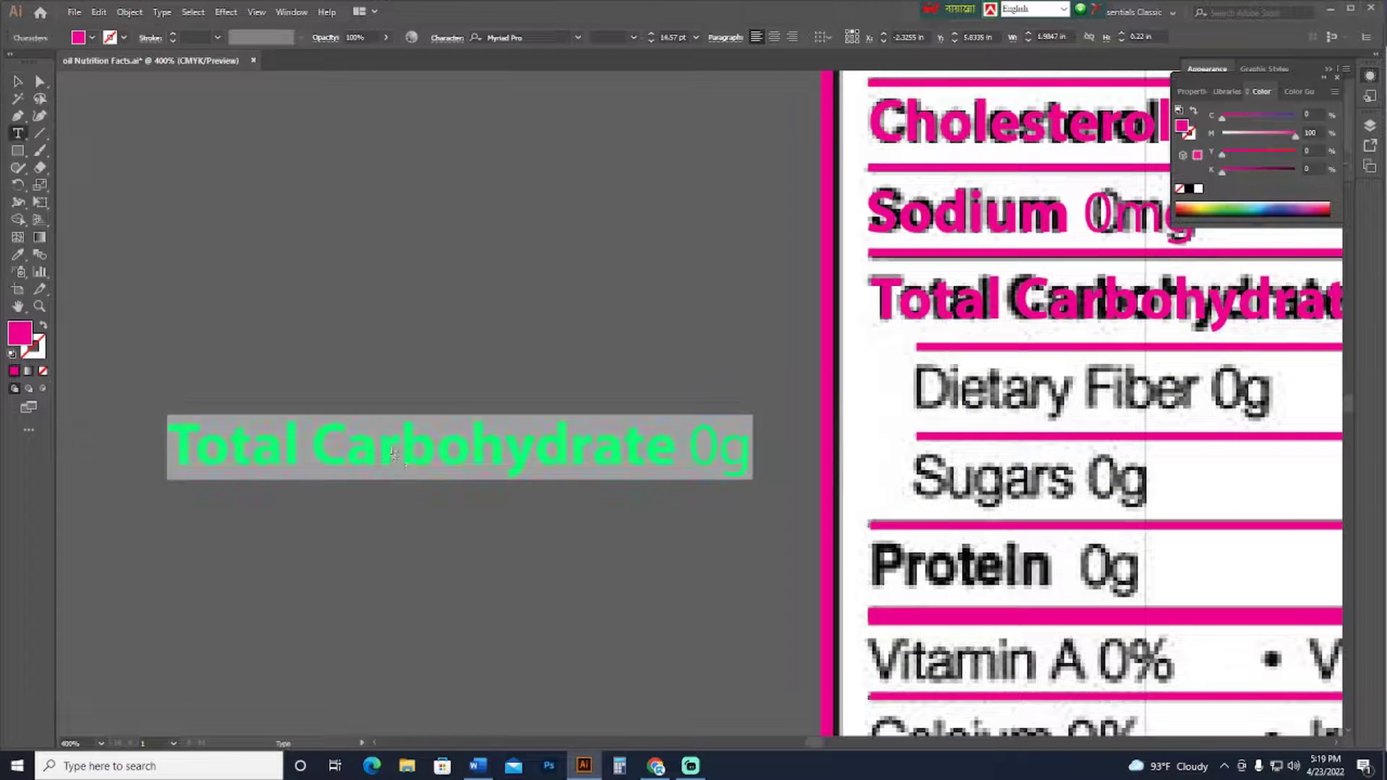
{"action": "key", "text": "ctrl+v"}
{"action": "key", "text": "Escape"}
Place the "Dietary Fiber 0g" text over its printed entry and set it to Regular weight
{"action": "left_click_drag", "start_coordinate": [469, 482], "coordinate": [962, 387]}
{"action": "left_click", "coordinate": [634, 38]}
{"action": "left_click", "coordinate": [619, 148]}
Duplicate the 0% value from the Total Carbohydrate row down onto the Dietary Fiber row
{"action": "scroll", "coordinate": [961, 388], "scroll_direction": "right", "scroll_amount": 5}
{"action": "left_click", "coordinate": [961, 390]}
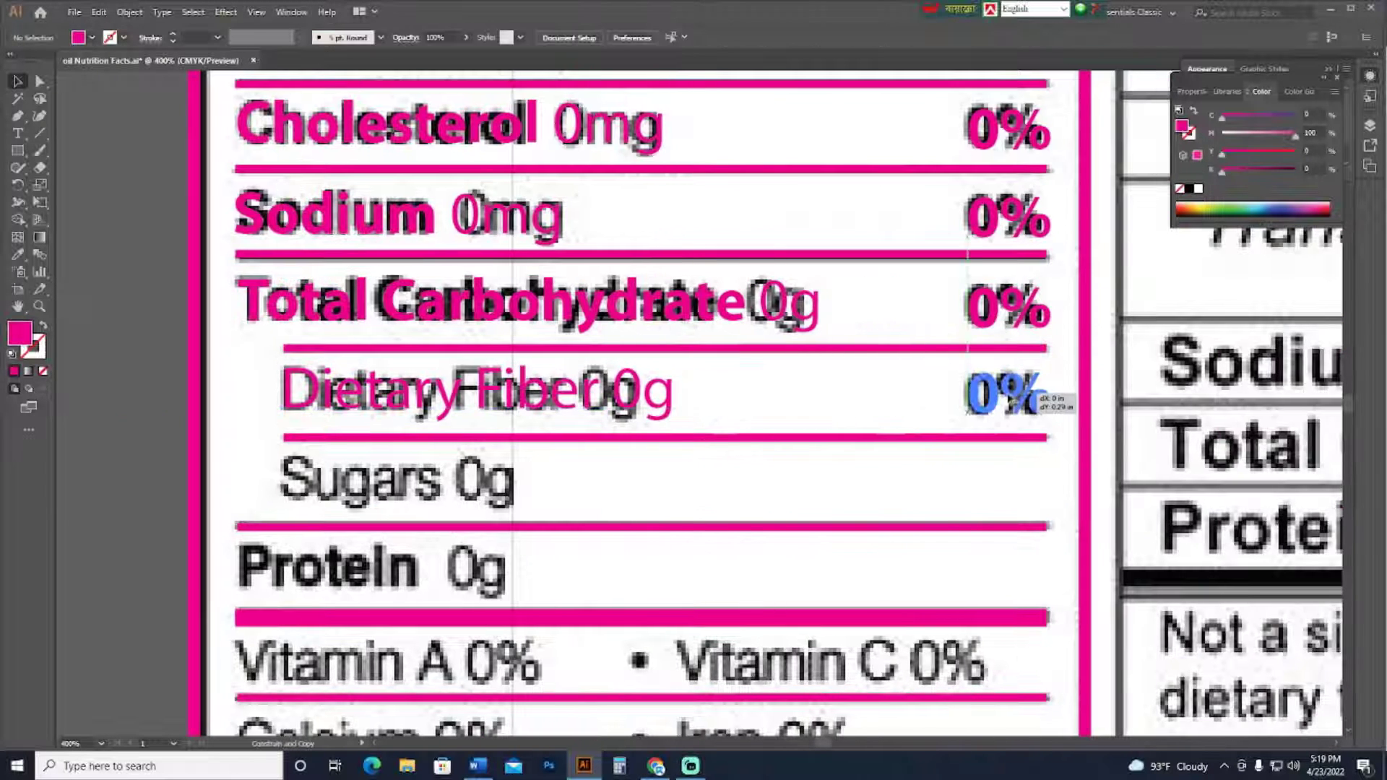
{"action": "scroll", "coordinate": [973, 403], "scroll_direction": "left", "scroll_amount": 2}
Copy the "Protein 0g" line from the Word document and return to Illustrator
{"action": "left_click", "coordinate": [478, 766]}
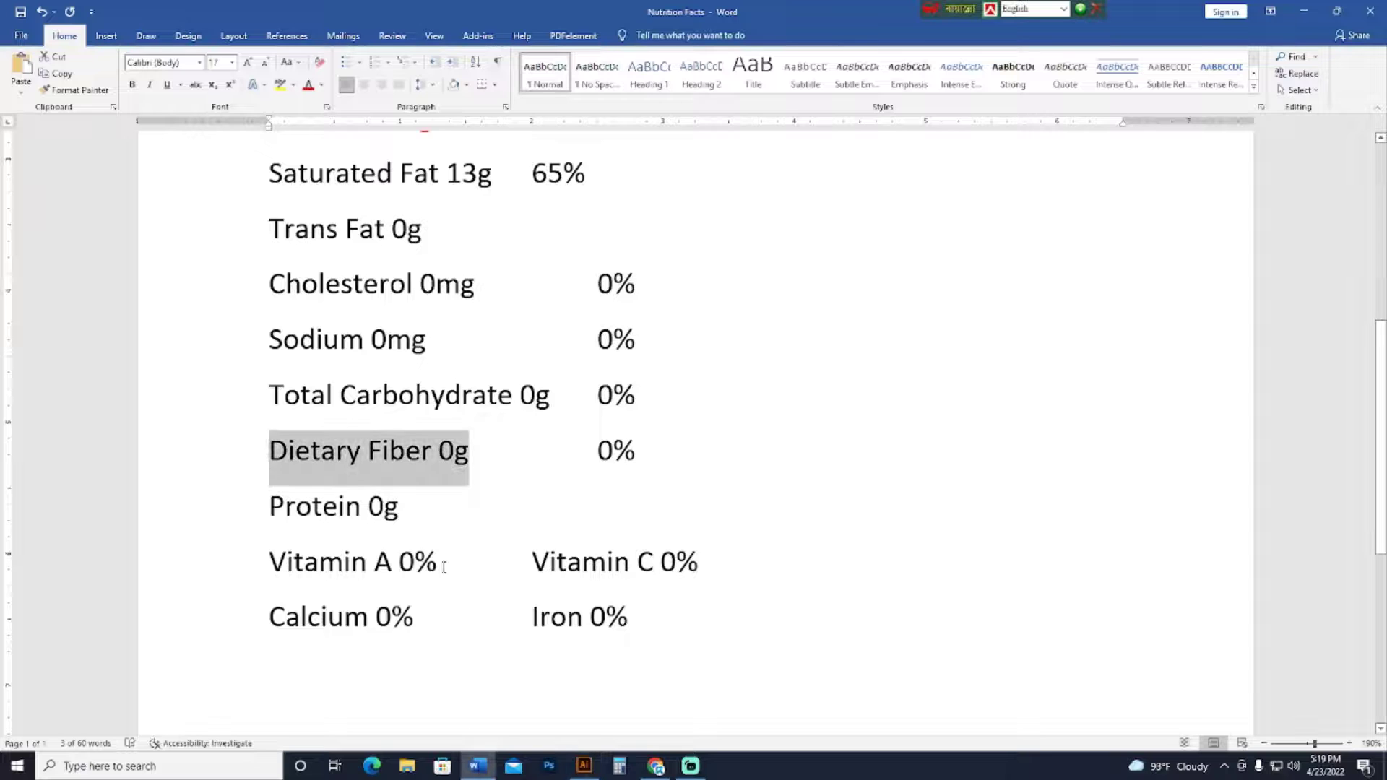
{"action": "left_click", "coordinate": [583, 767]}
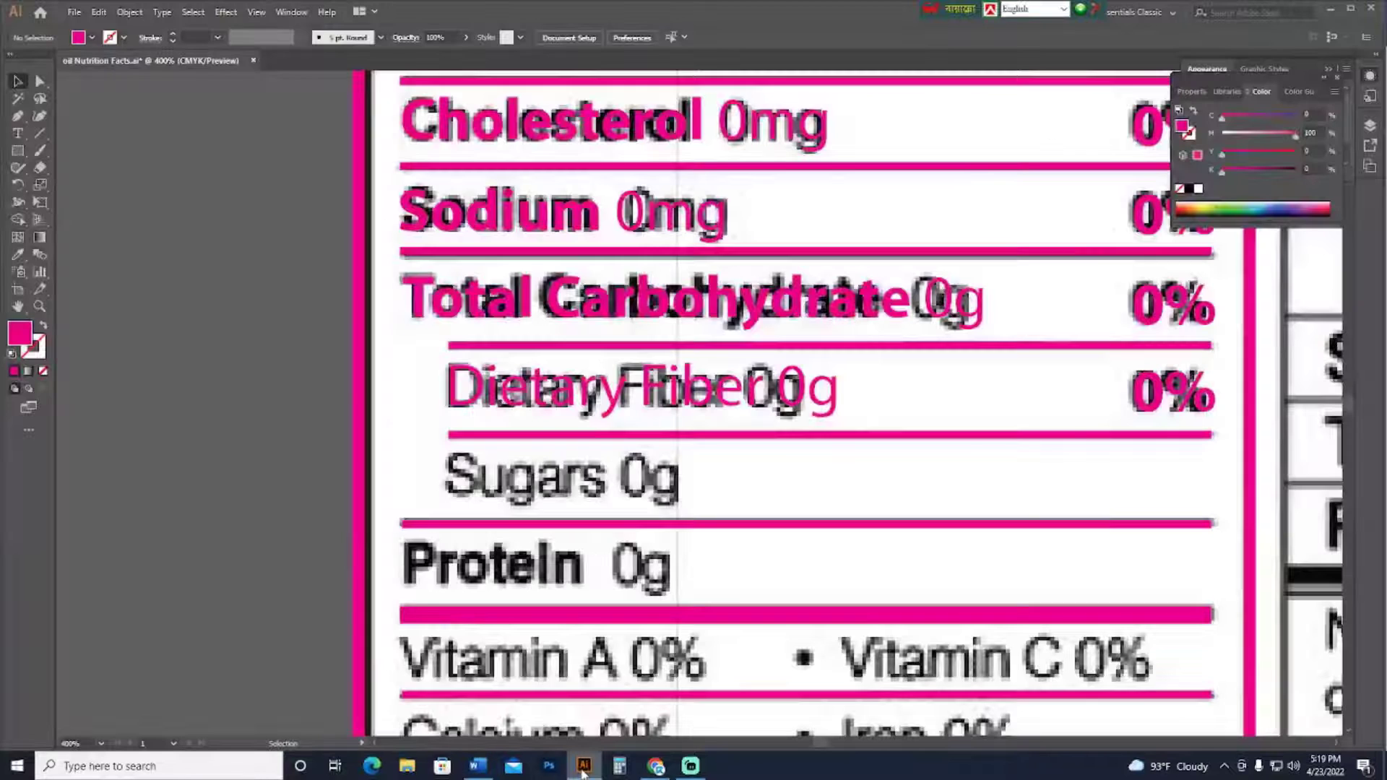
{"action": "left_click", "coordinate": [474, 767]}
{"action": "left_click", "coordinate": [254, 511]}
{"action": "key", "text": "ctrl+c"}
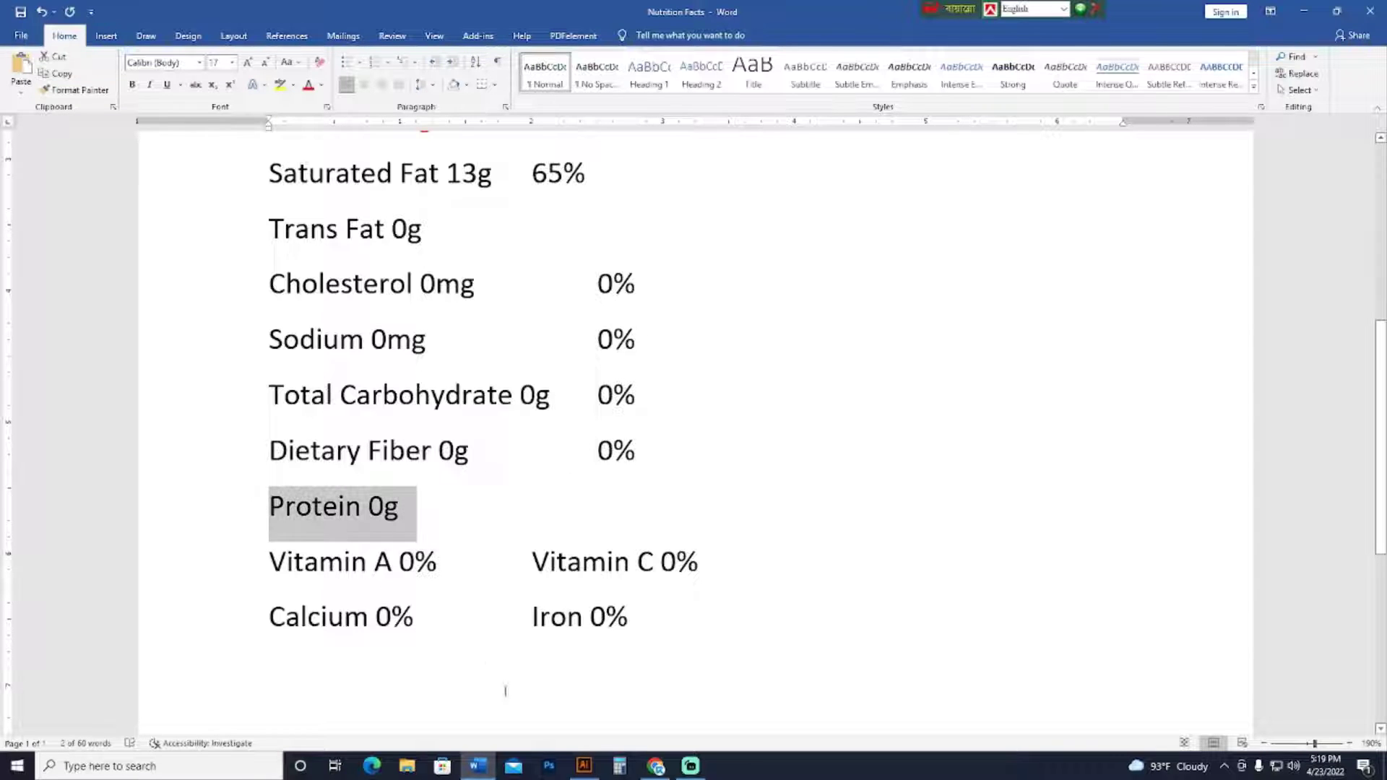
{"action": "left_click", "coordinate": [584, 767]}
Duplicate the Dietary Fiber text onto the printed Sugars row and replace its content with "Protein 0g"
{"action": "left_click_drag", "start_coordinate": [558, 401], "coordinate": [569, 490]}
{"action": "double_click", "coordinate": [569, 490]}
{"action": "key", "text": "ctrl+a"}
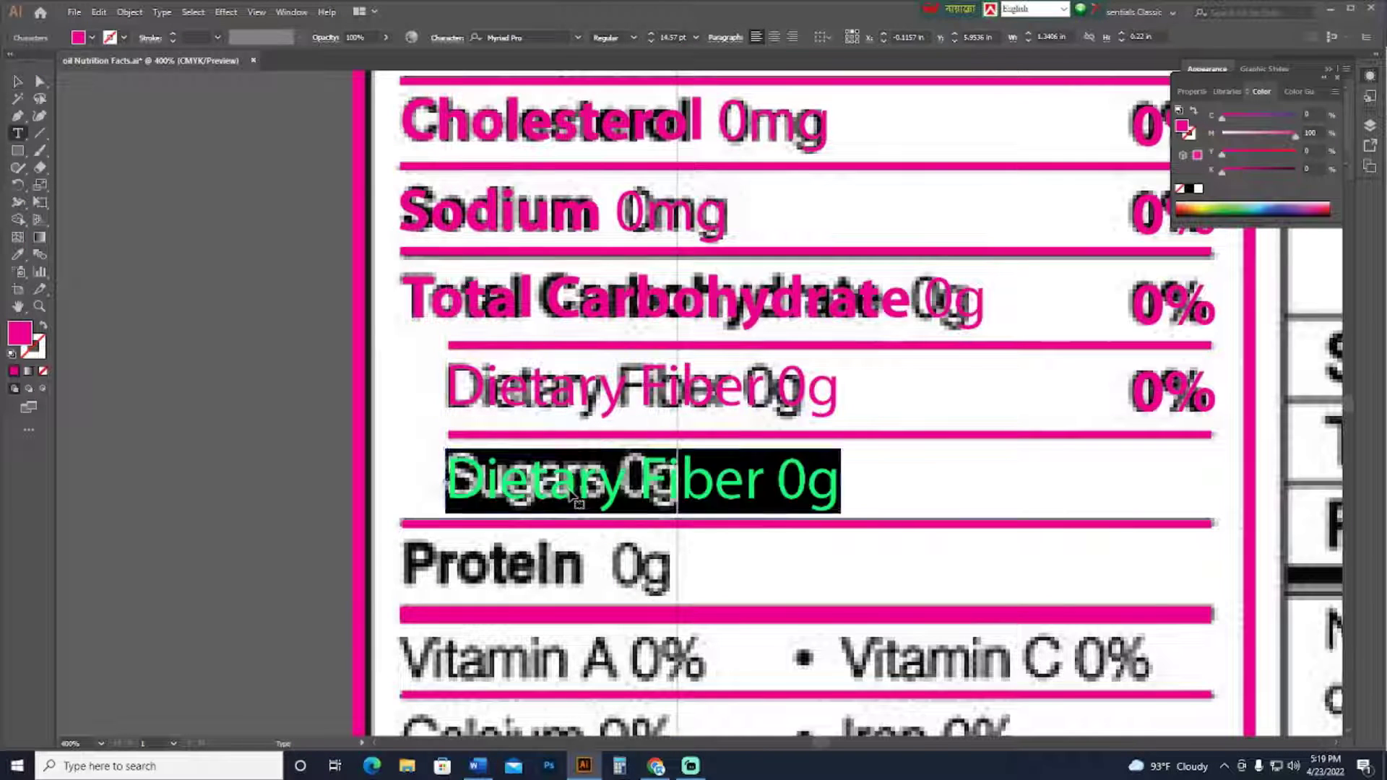
{"action": "key", "text": "ctrl+v"}
Copy the "Vitamin A 0%" entry from the Word document and return to Illustrator
{"action": "left_click", "coordinate": [474, 768]}
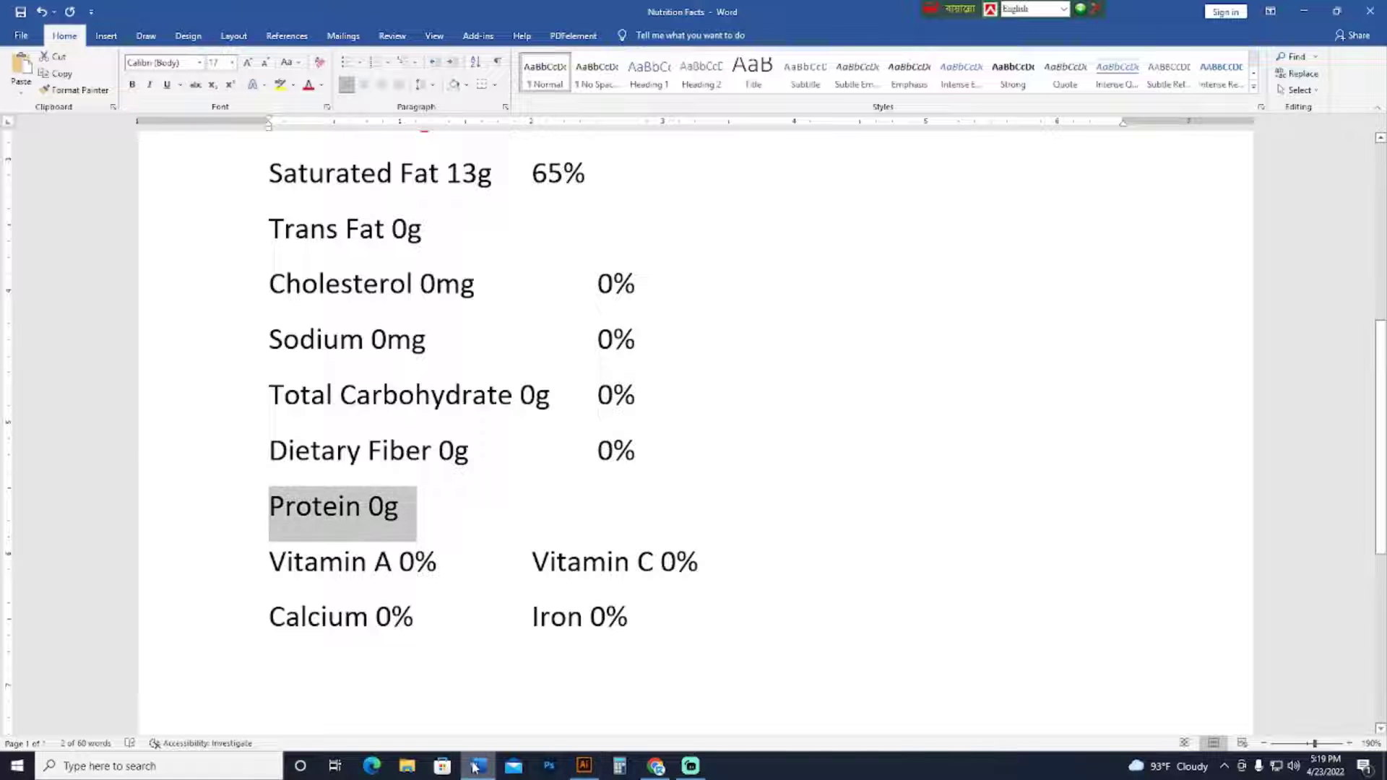
{"action": "left_click", "coordinate": [584, 767]}
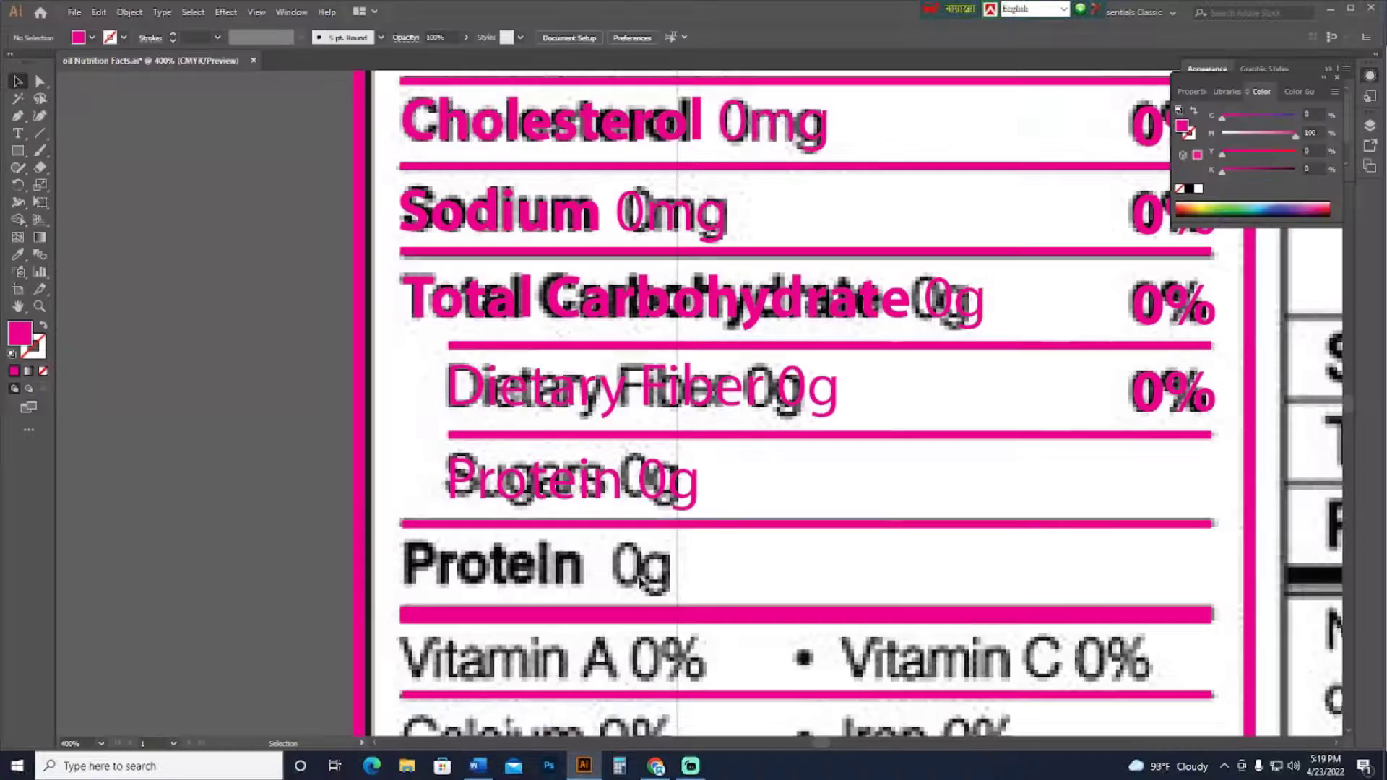
{"action": "left_click_drag", "start_coordinate": [737, 554], "coordinate": [728, 438]}
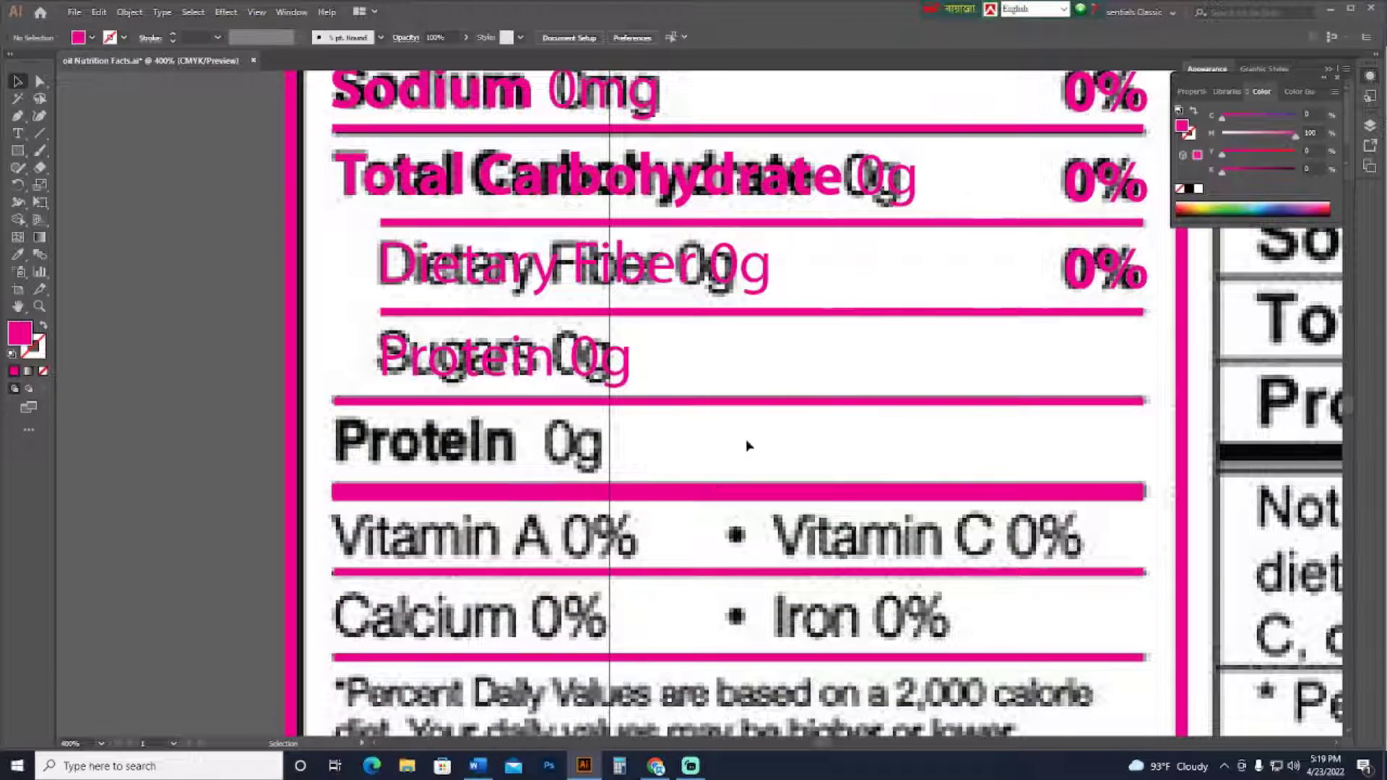
{"action": "left_click", "coordinate": [477, 765]}
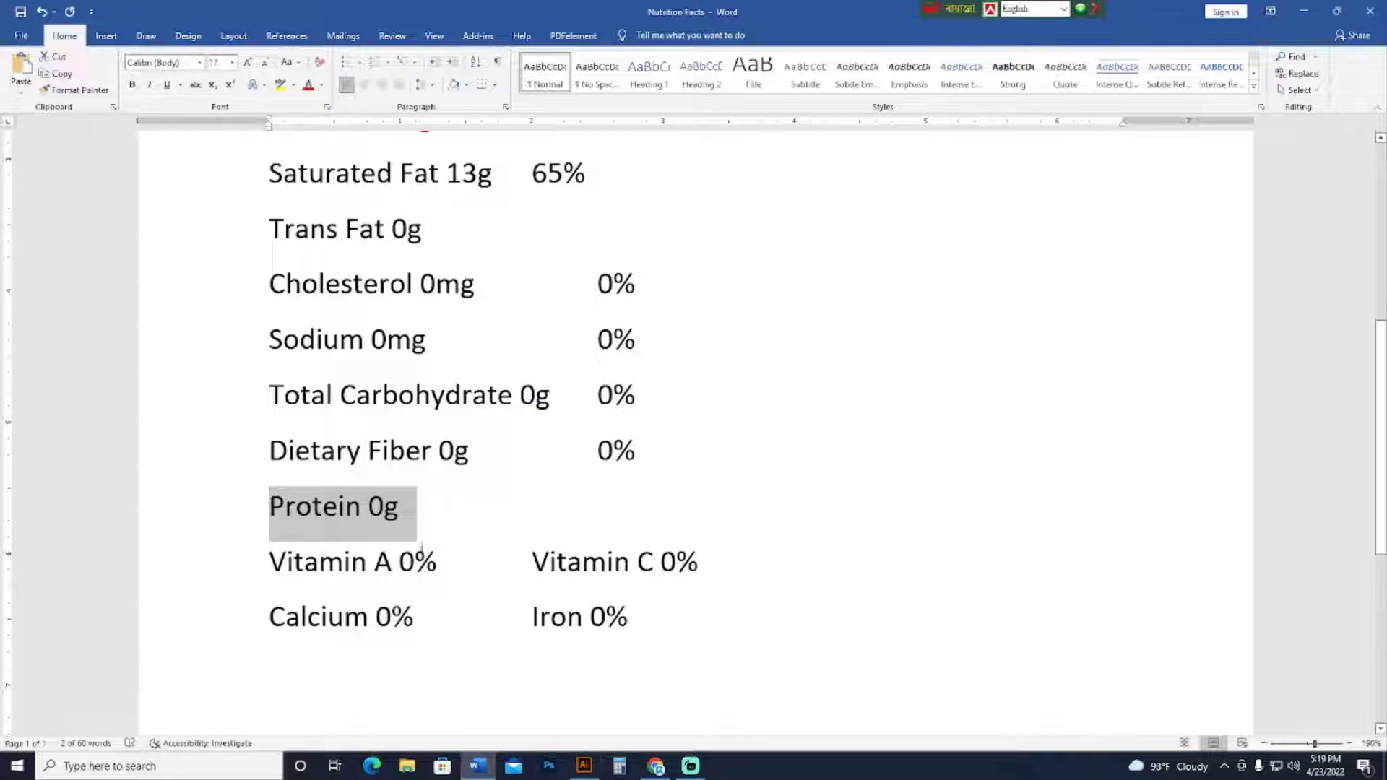
{"action": "left_click", "coordinate": [444, 569]}
{"action": "left_click_drag", "start_coordinate": [444, 564], "coordinate": [319, 564]}
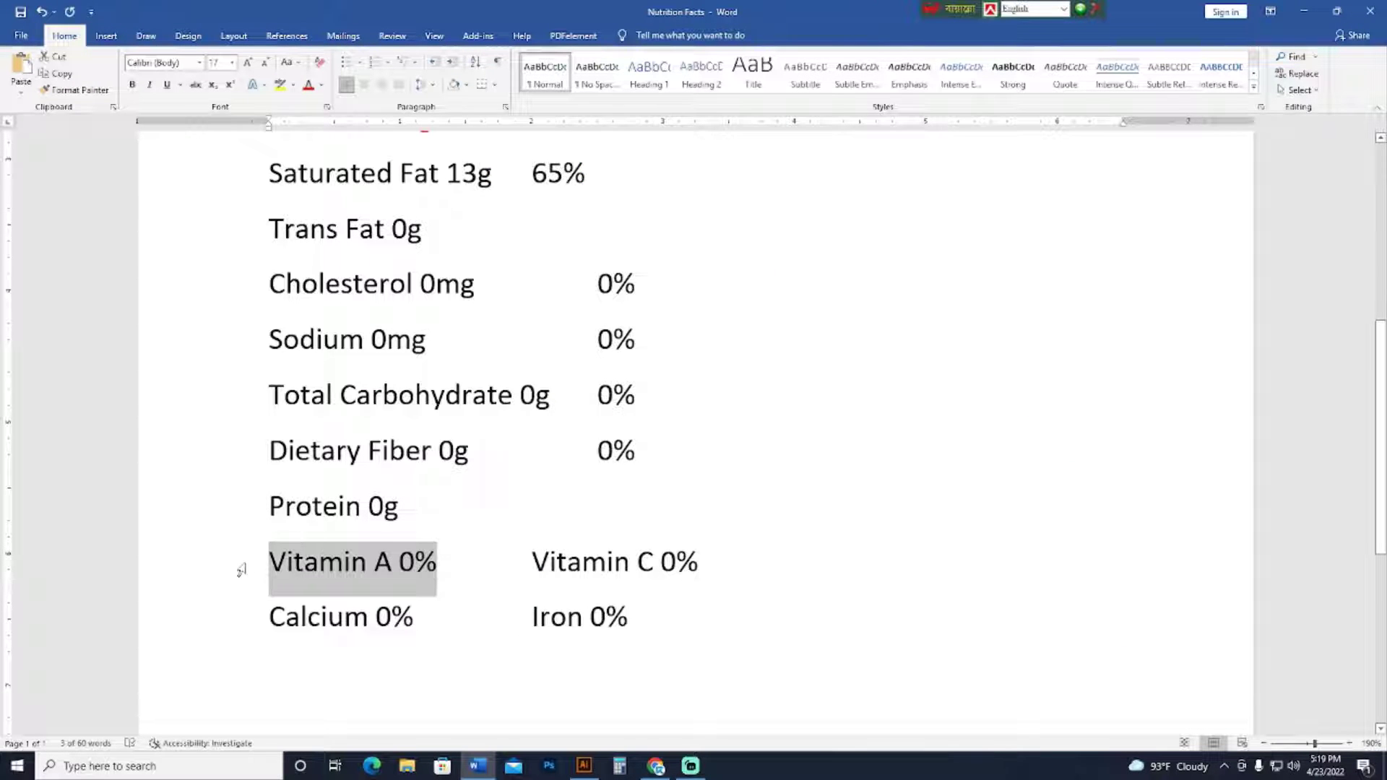
{"action": "left_click", "coordinate": [584, 765]}
Duplicate the Protein text onto the printed Protein row as "Vitamin A 0%" and add a copy below it reading "Vitamin B 0%"
{"action": "left_click_drag", "start_coordinate": [555, 370], "coordinate": [609, 538]}
{"action": "triple_click", "coordinate": [557, 454]}
{"action": "type", "text": "Vitamin A 0%"}
{"action": "key", "text": "Escape"}
{"action": "double_click", "coordinate": [586, 532]}
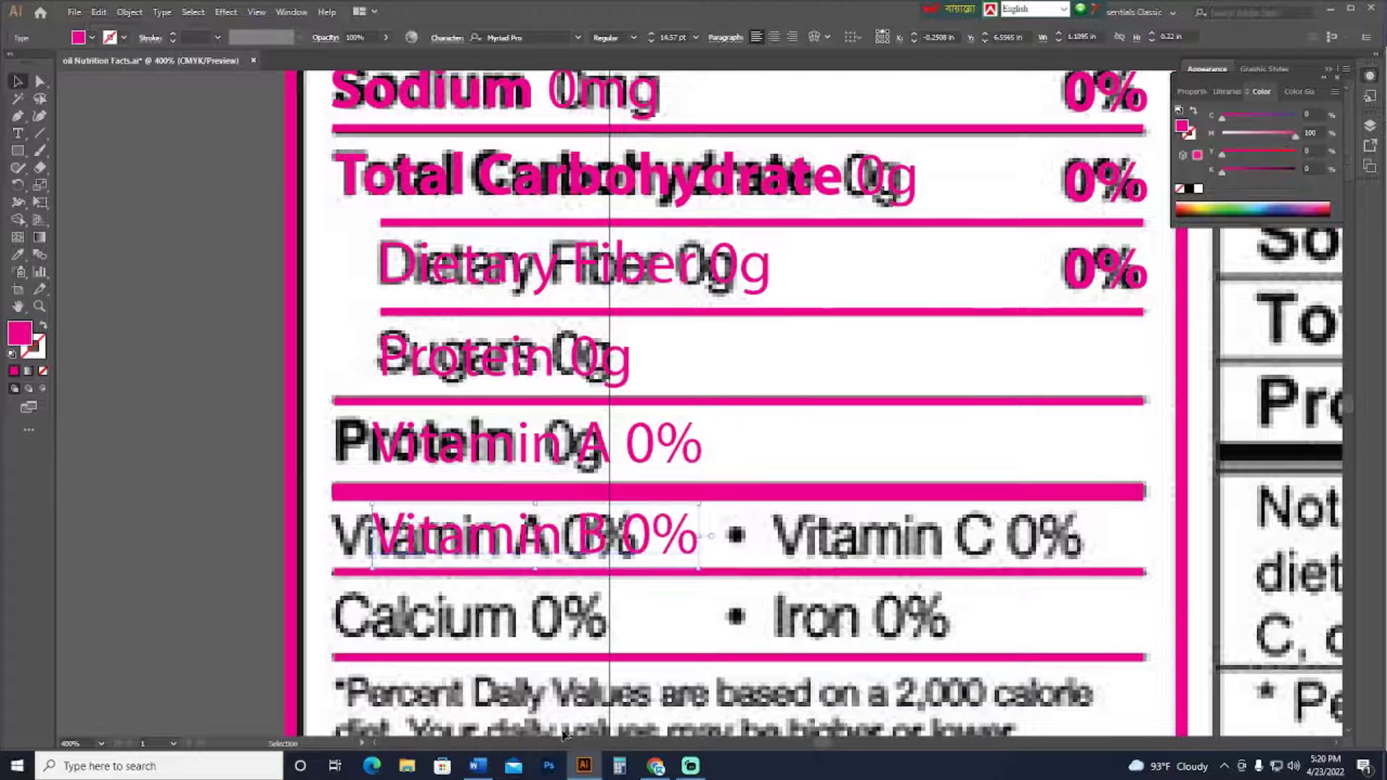
{"action": "left_click", "coordinate": [481, 768]}
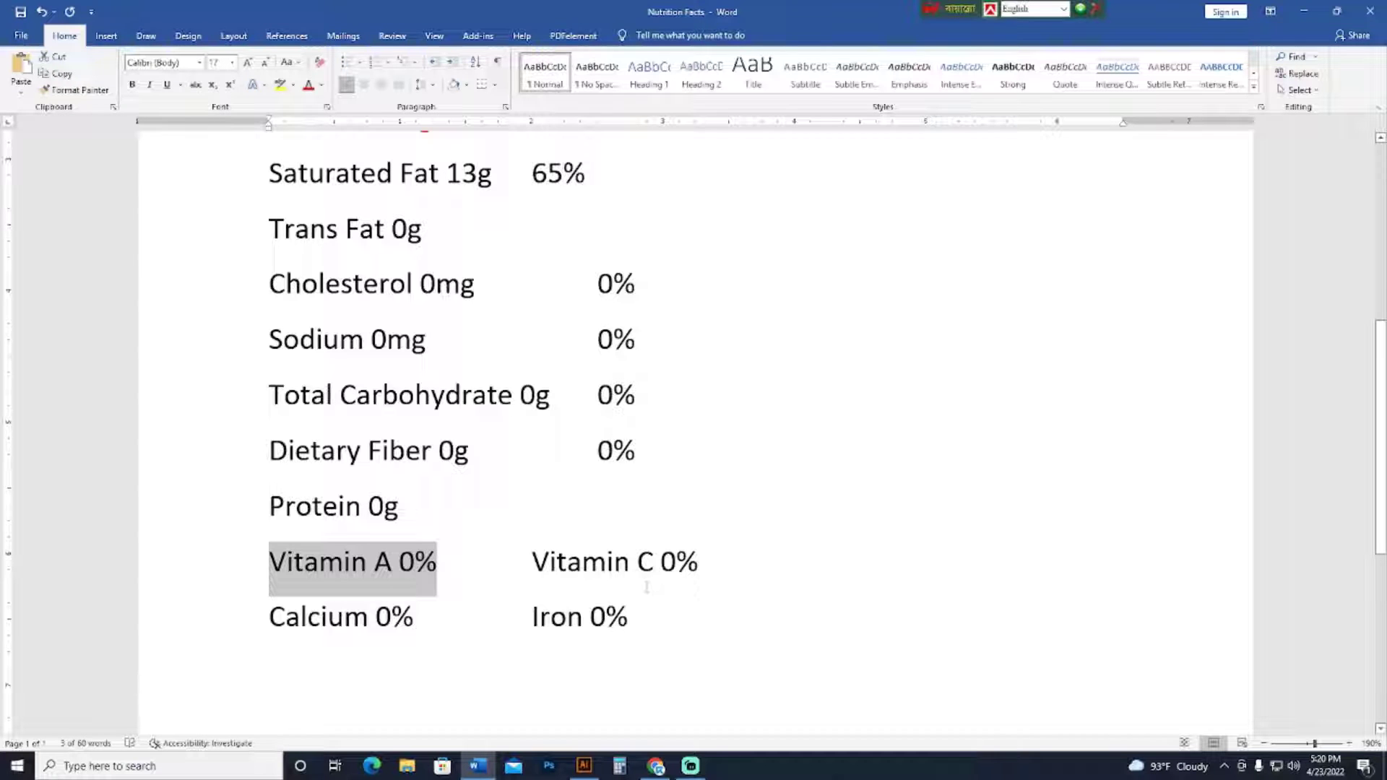
{"action": "left_click", "coordinate": [607, 571]}
{"action": "left_click", "coordinate": [584, 766]}
Duplicate the Vitamin B text onto the printed Calcium row and change it to "Vitamin C 0%"
{"action": "scroll", "coordinate": [654, 482], "scroll_direction": "down", "scroll_amount": 2}
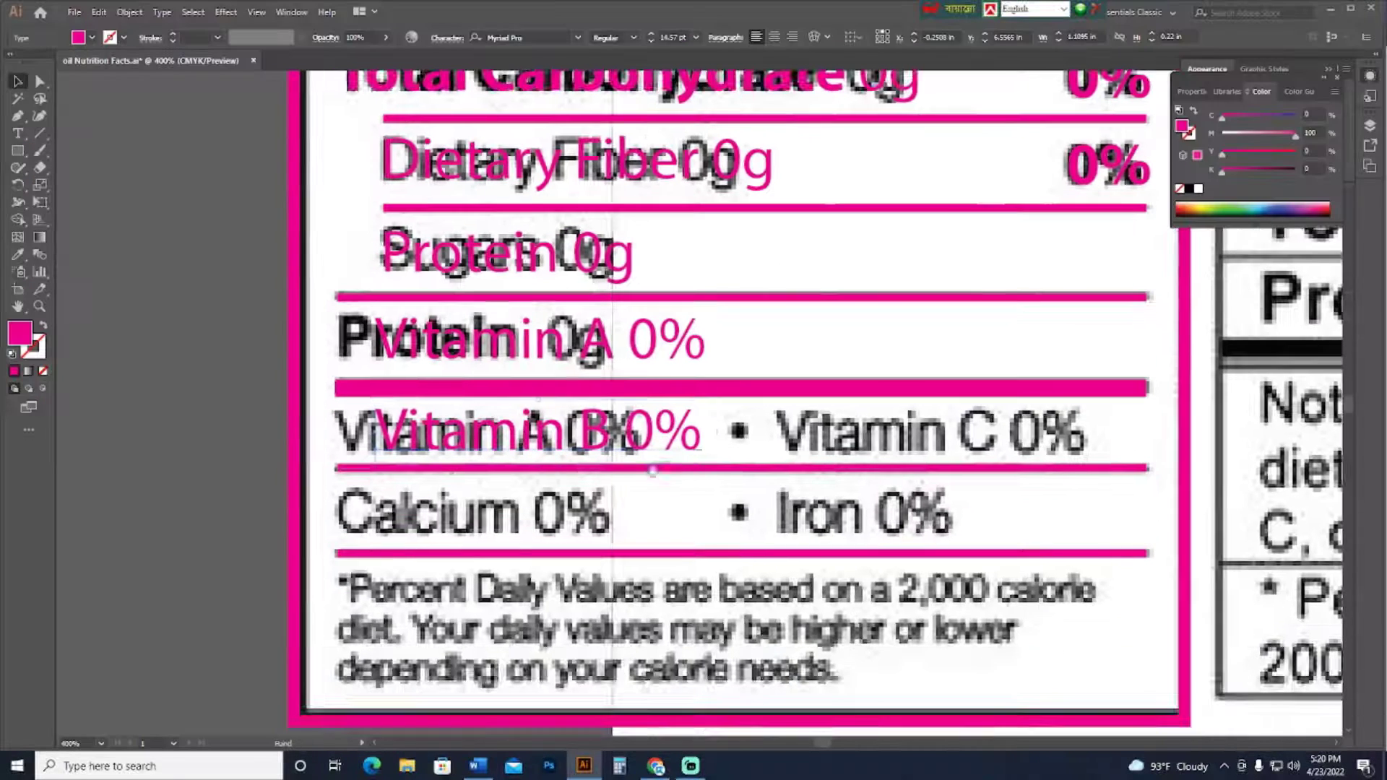
{"action": "left_click_drag", "start_coordinate": [642, 440], "coordinate": [642, 525]}
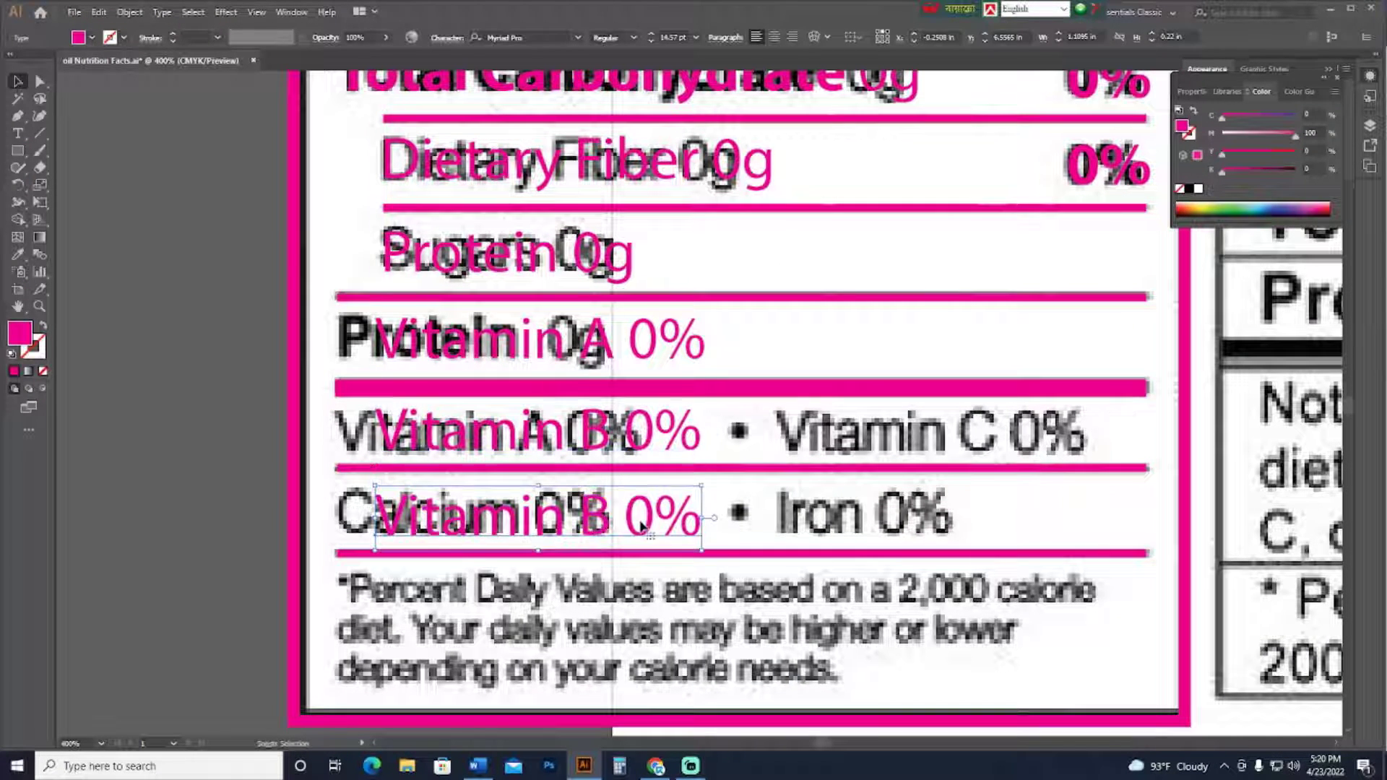
{"action": "left_click", "coordinate": [613, 520]}
{"action": "key", "text": "BackSpace"}
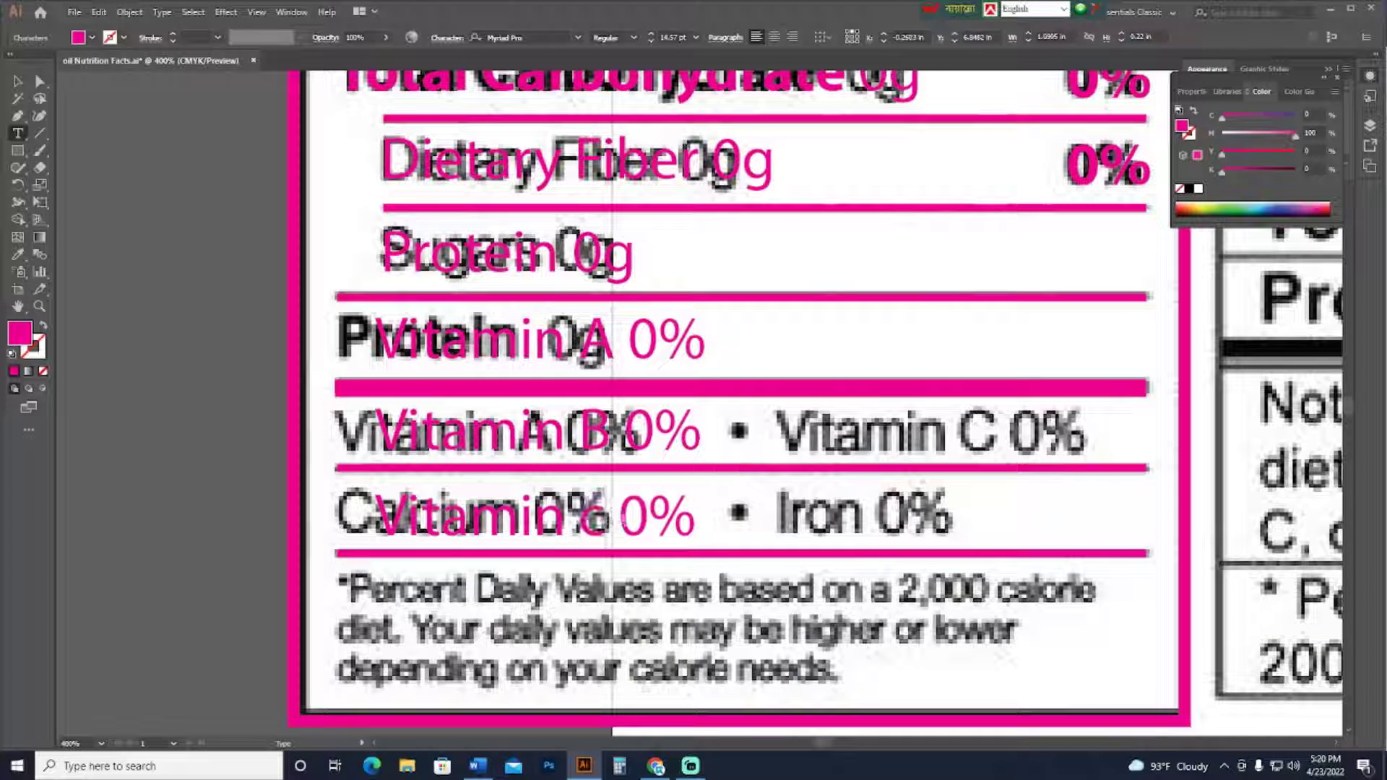
{"action": "type", "text": "C"}
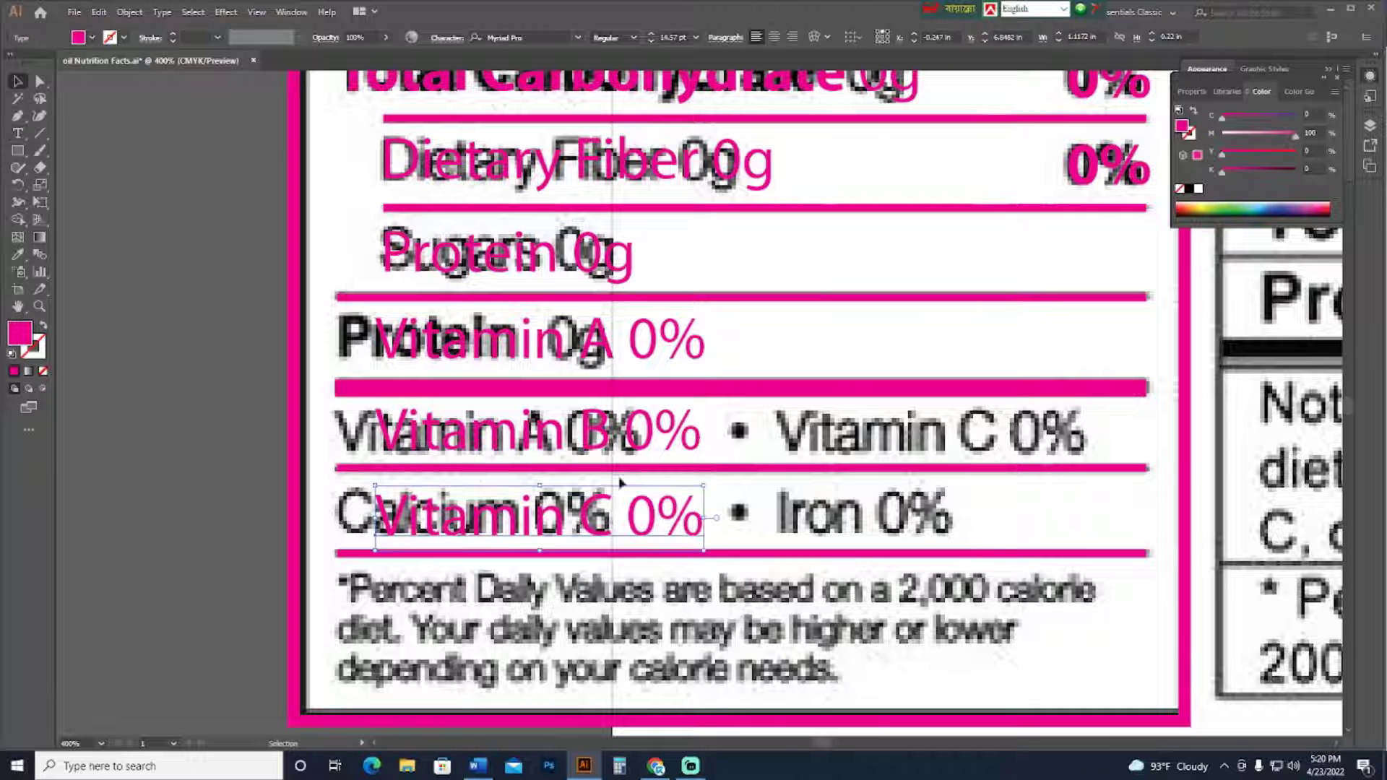
{"action": "key", "text": "Escape"}
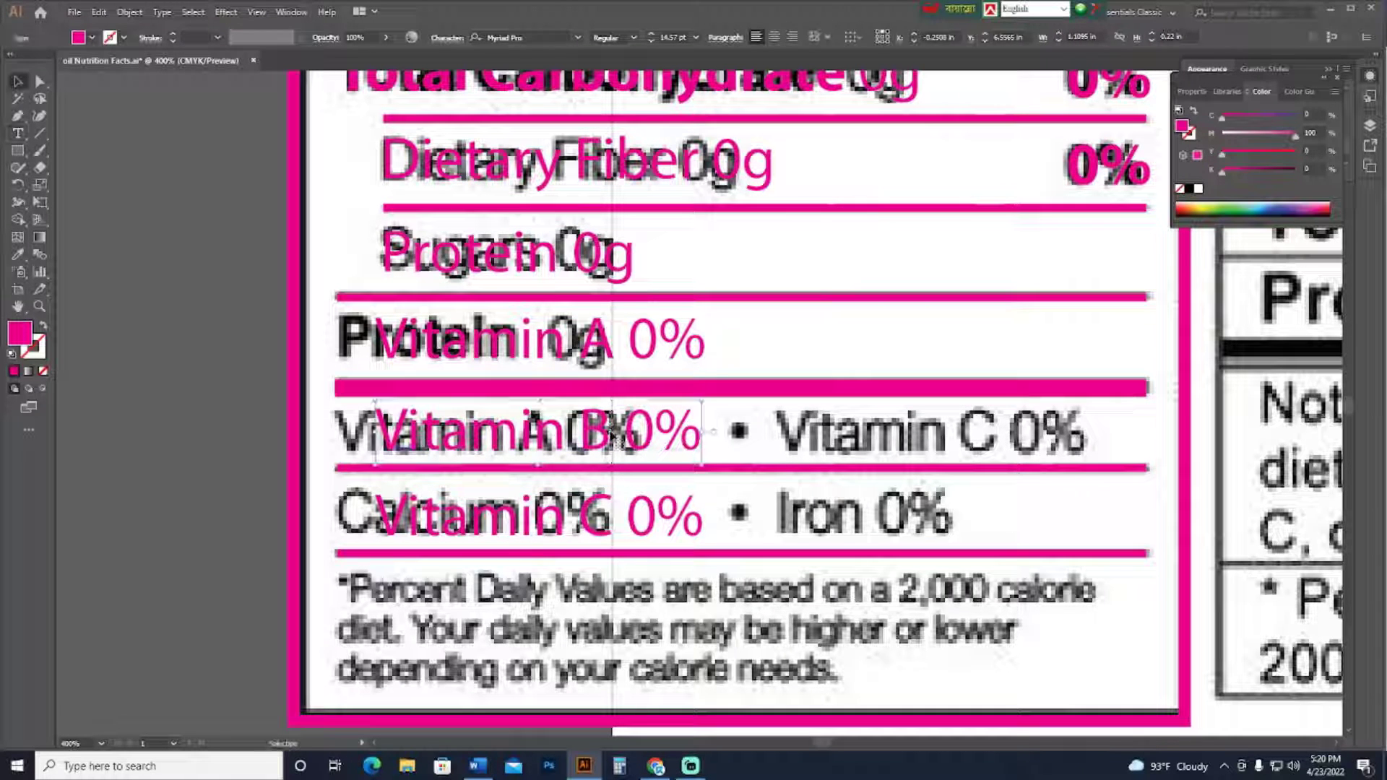
Duplicate the Vitamin C text below the last rule and change it to "Vitamin E 0%"
{"action": "left_click_drag", "start_coordinate": [605, 528], "coordinate": [609, 609]}
{"action": "double_click", "coordinate": [609, 609]}
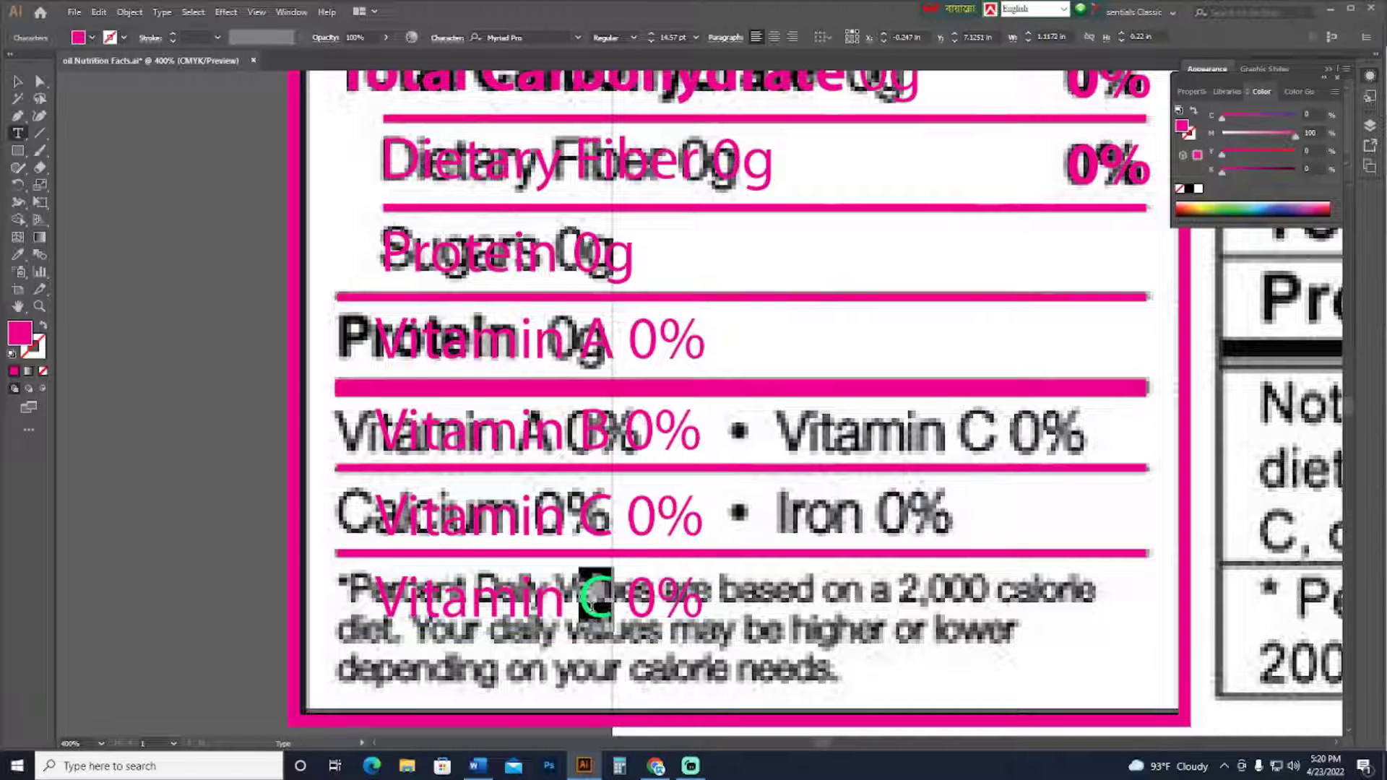
{"action": "type", "text": "d"}
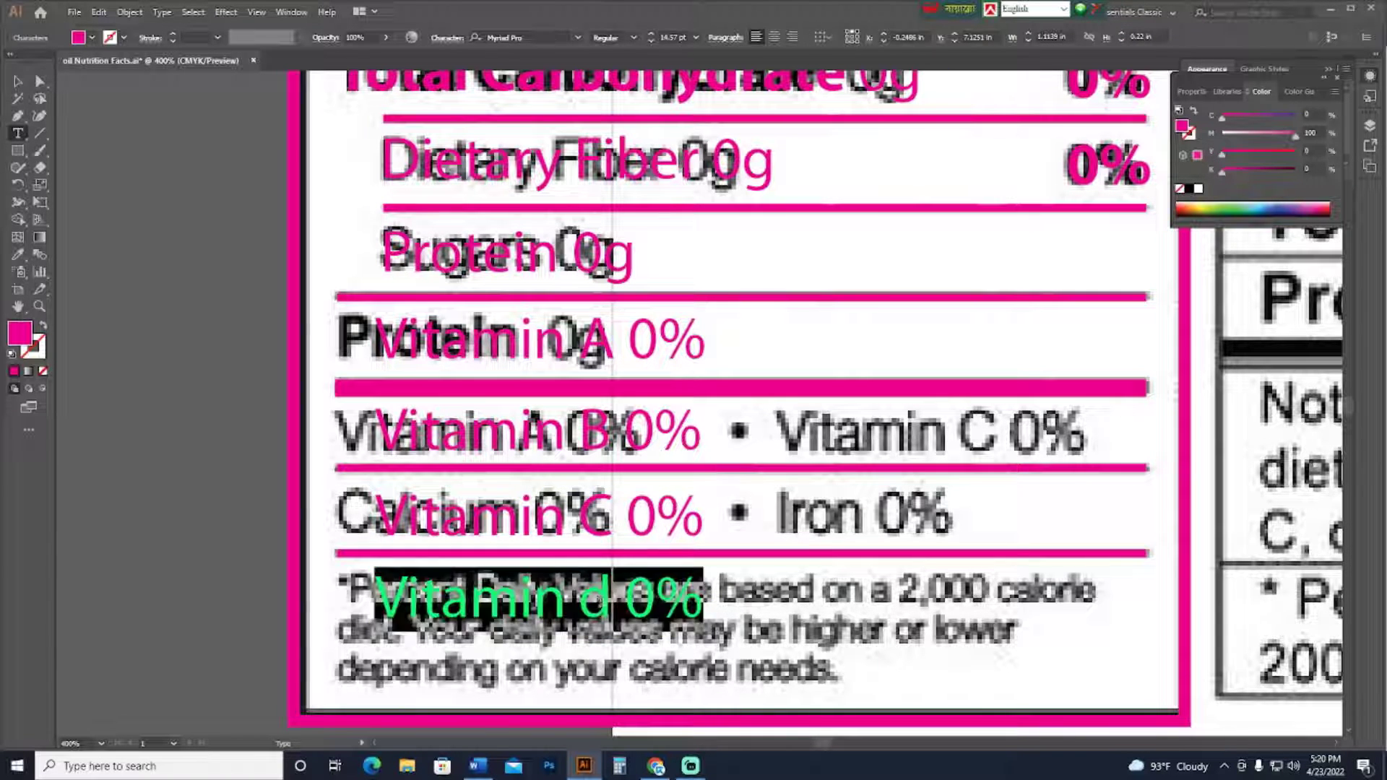
{"action": "key", "text": "Escape"}
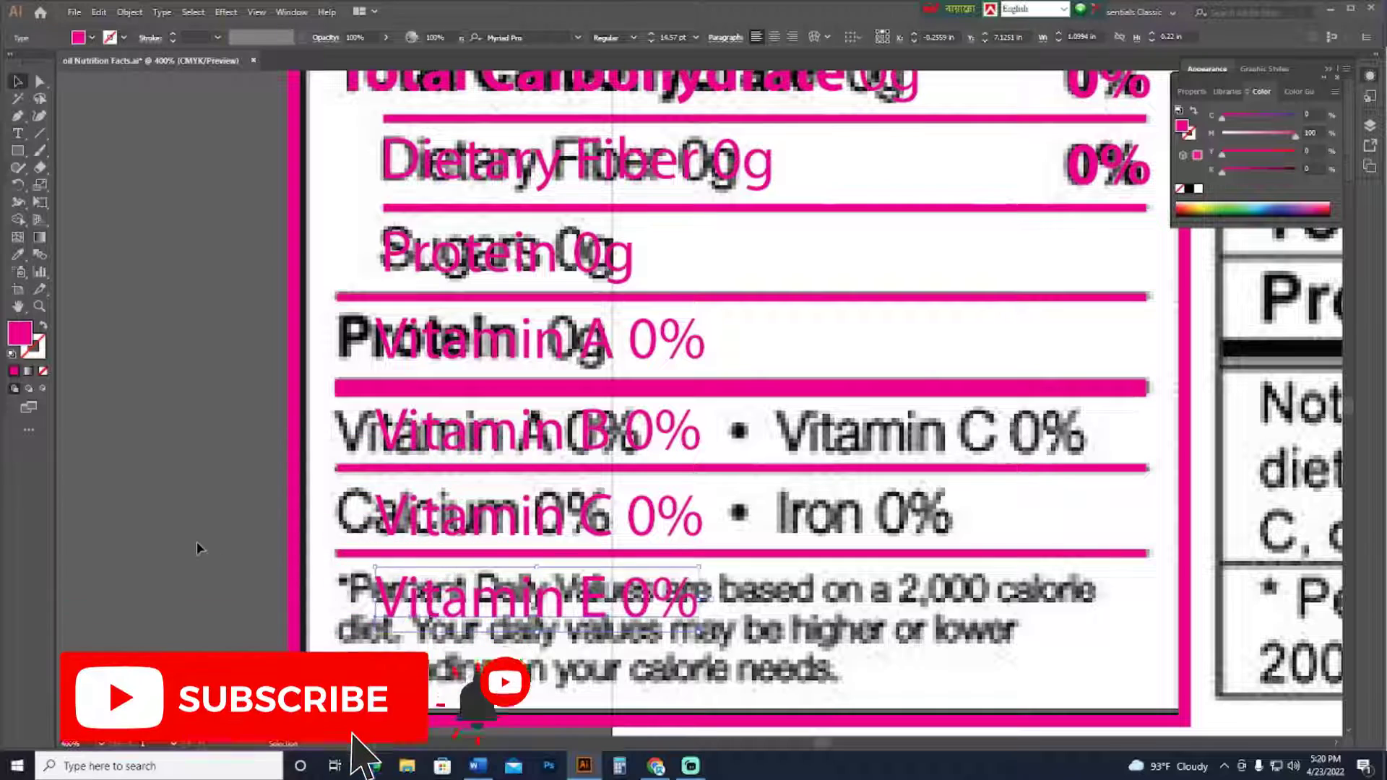
Delete the embedded reference image of the three nutrition labels from behind the magenta artwork
{"action": "key", "text": "ctrl+minus"}
{"action": "key", "text": "ctrl+minus"}
{"action": "key", "text": "ctrl+0"}
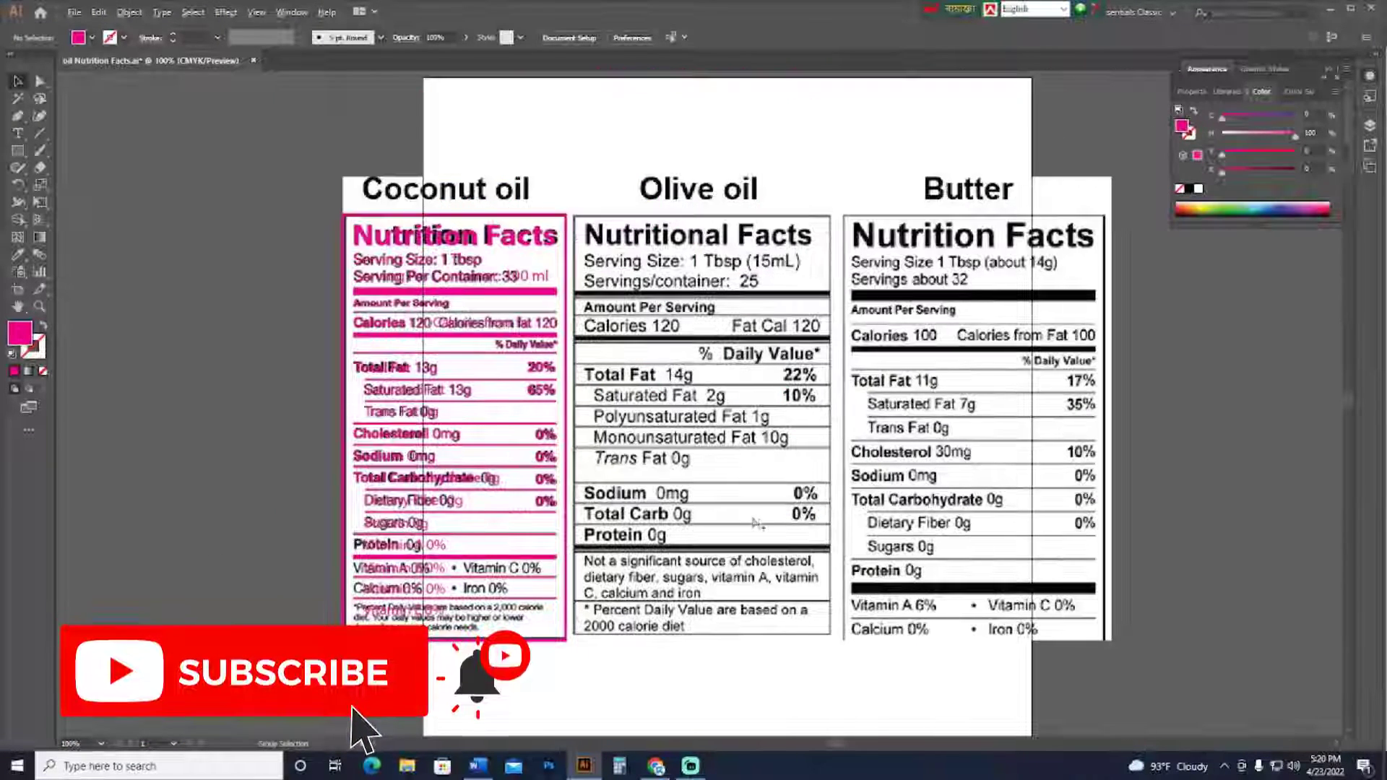
{"action": "key", "text": "Delete"}
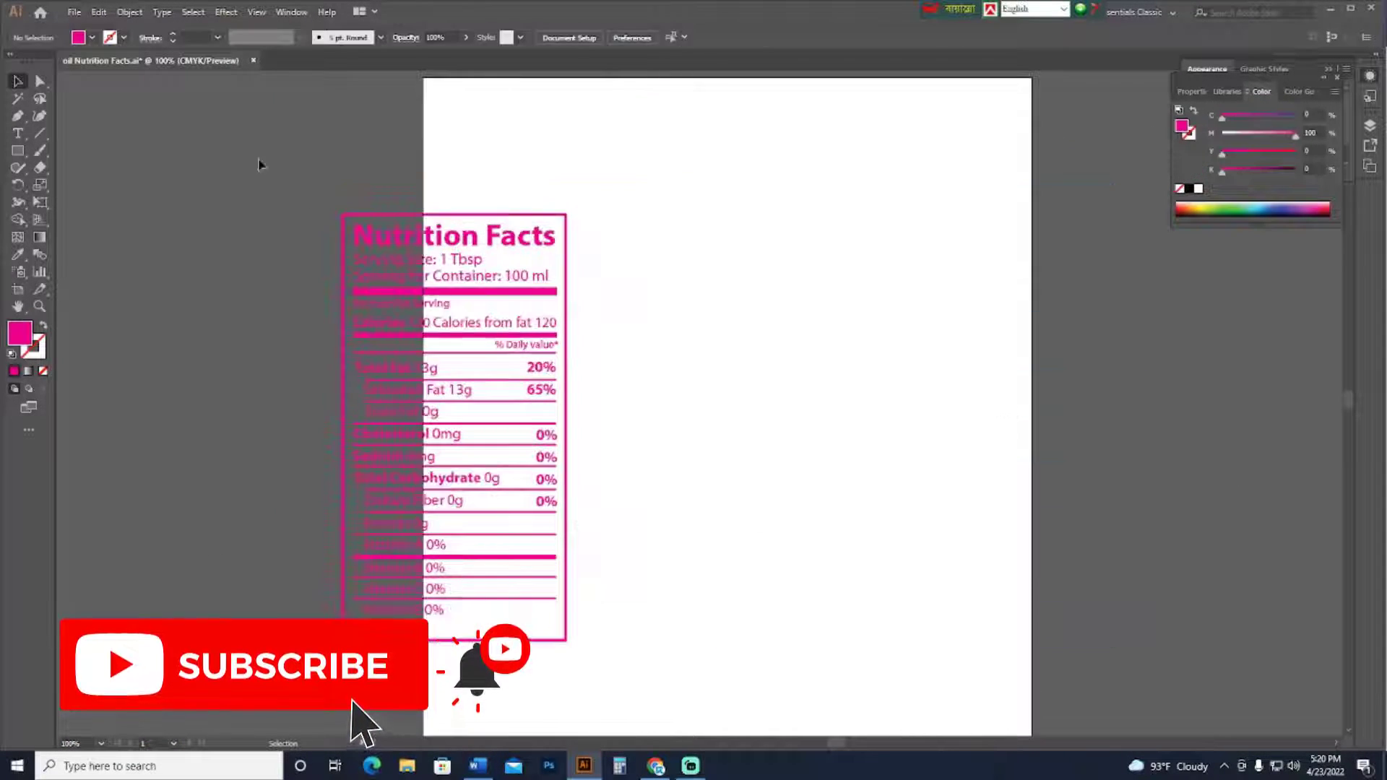